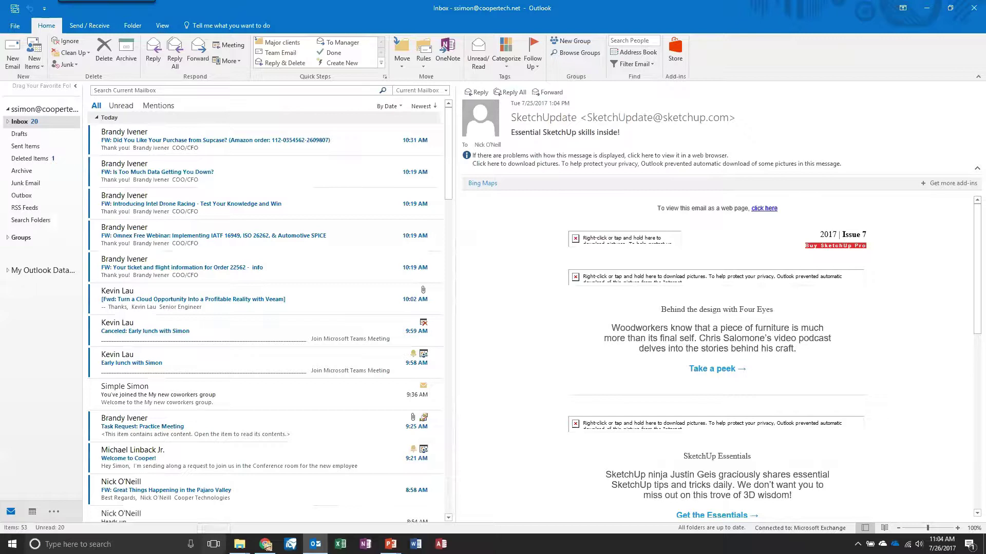
Step: Cycle through Calendar, Contacts and To-Do with Ctrl+2/3/4, then return to Mail with Ctrl+1
mouse_move(32, 511)
key("ctrl+2")
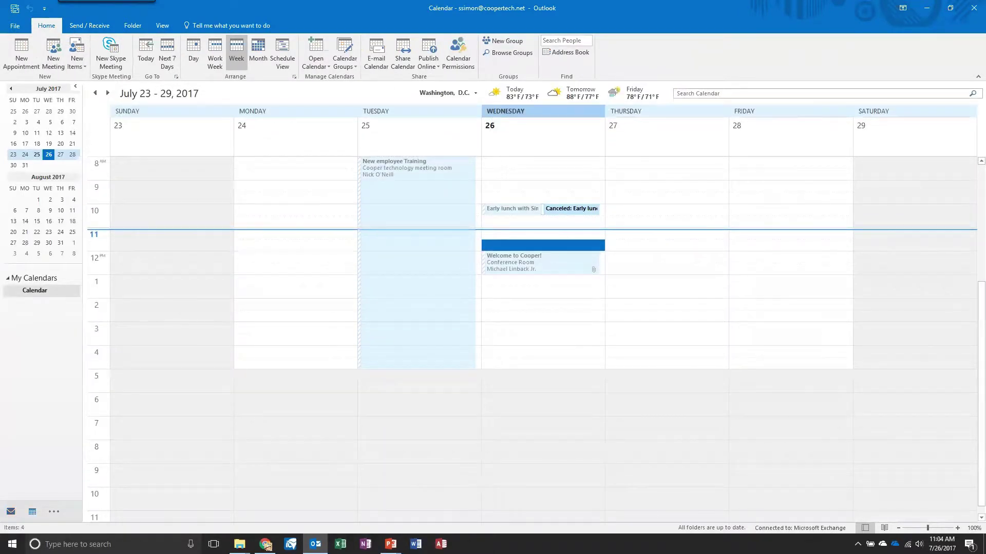
key("ctrl+3")
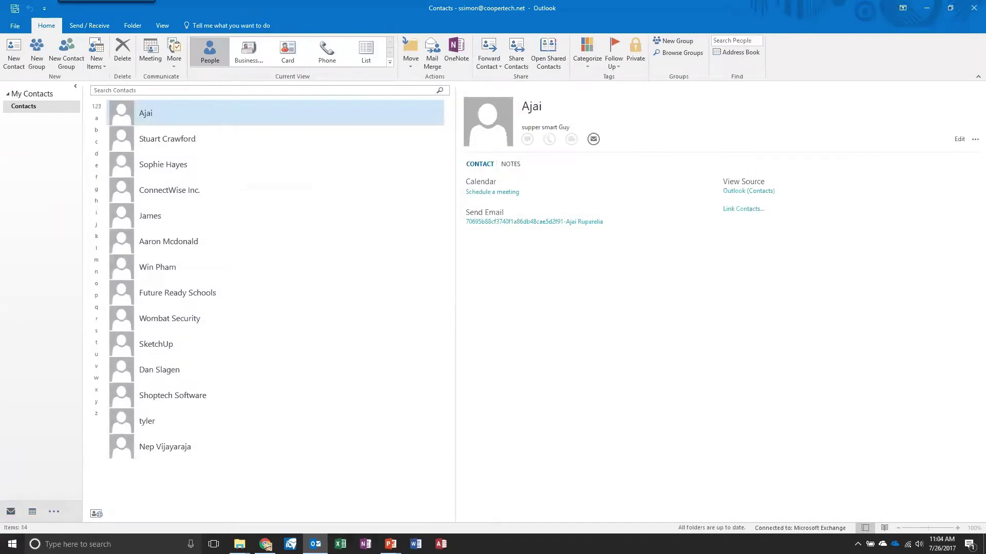
key("ctrl+4")
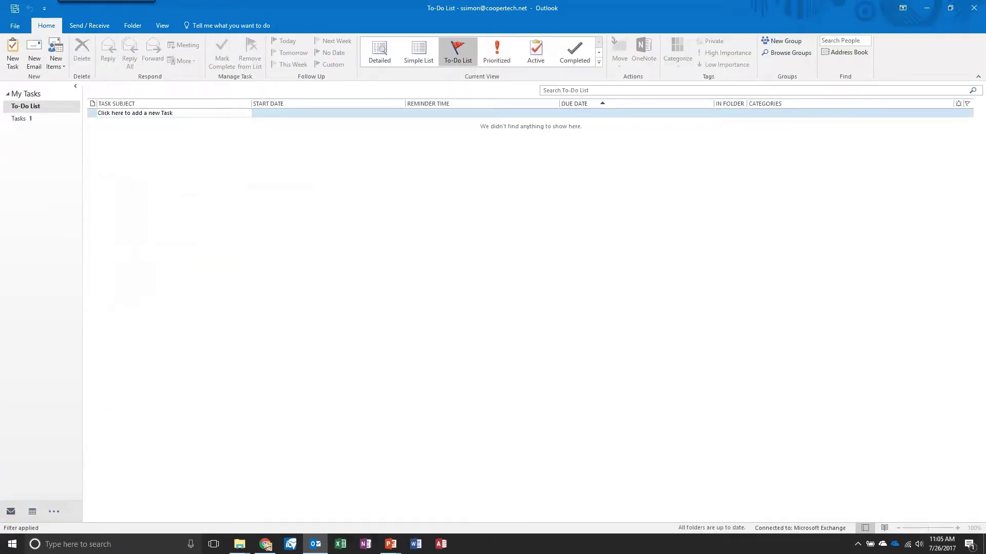
key("ctrl+1")
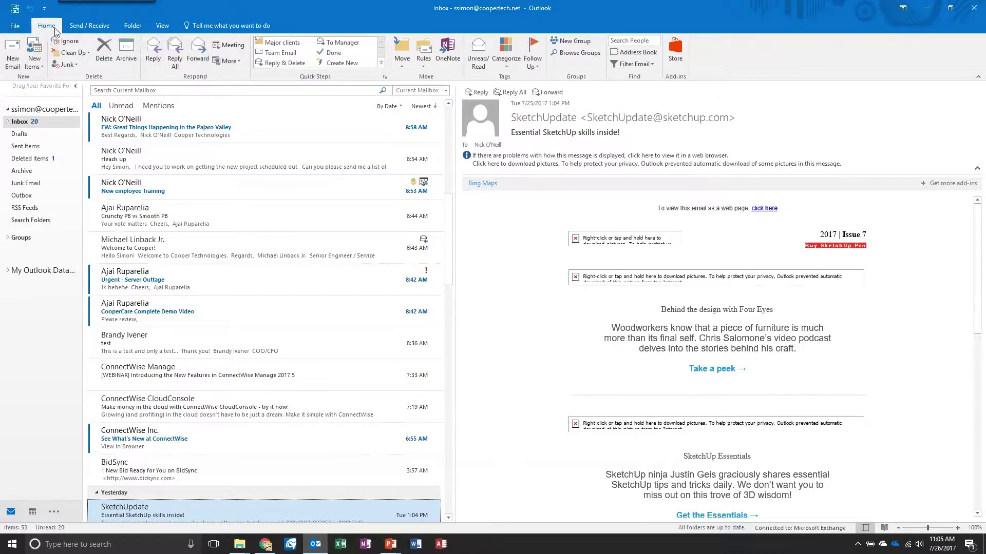
Step: Browse the Send / Receive and Folder ribbon commands, ending on the View tab
left_click(105, 27)
left_click(129, 26)
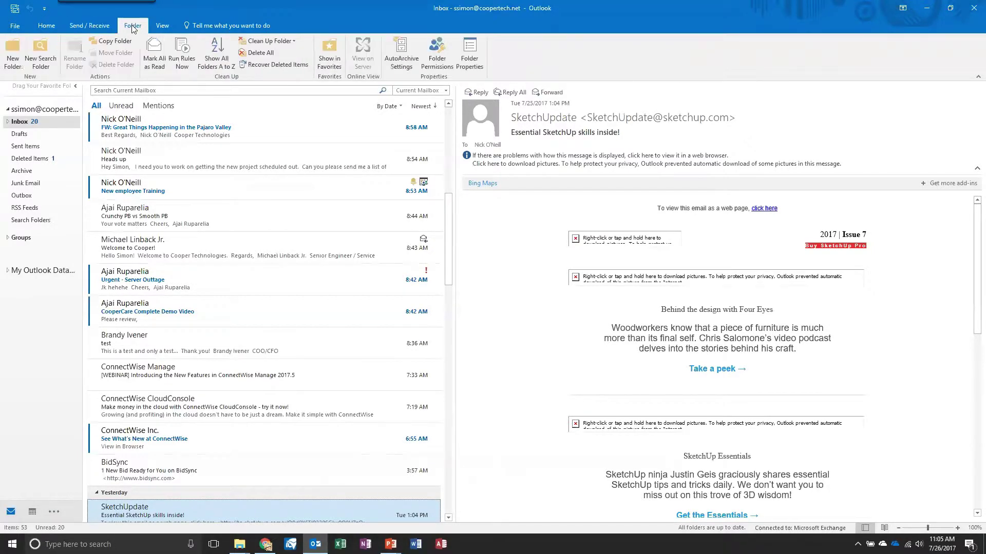
left_click(159, 27)
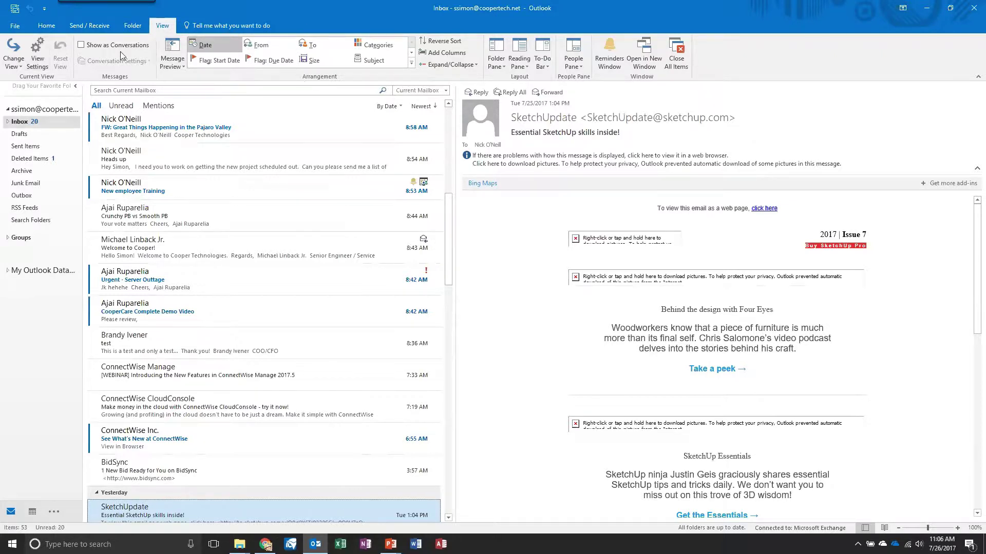
Step: Open the Outlook Options dialog from the File backstage
left_click(15, 26)
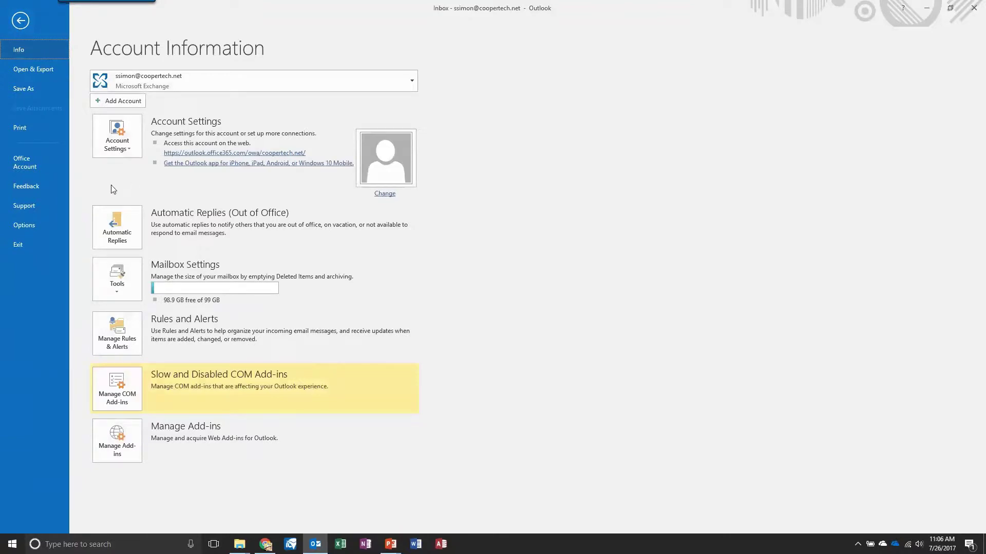
left_click(24, 226)
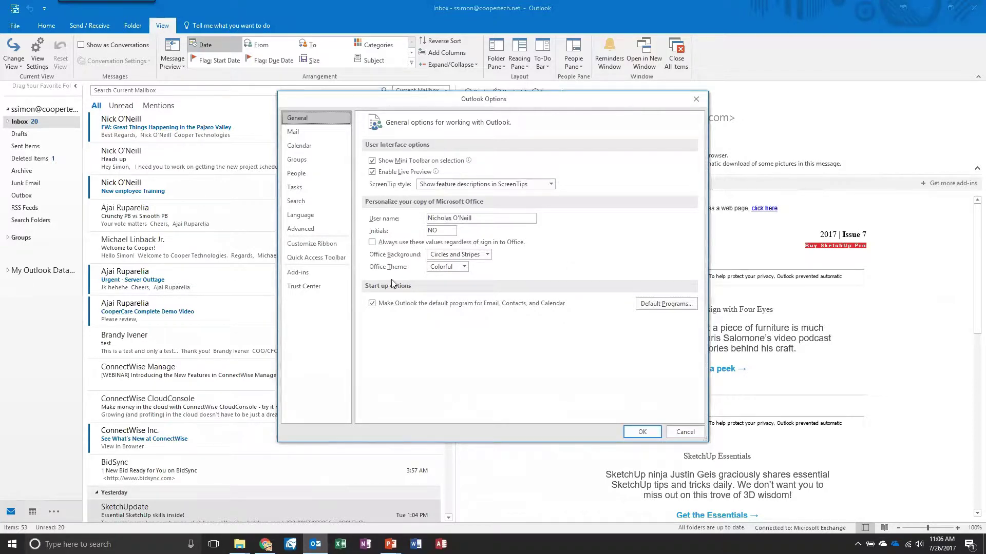
Step: Set the Office Theme to Dark Gray and apply it with OK
left_click(464, 266)
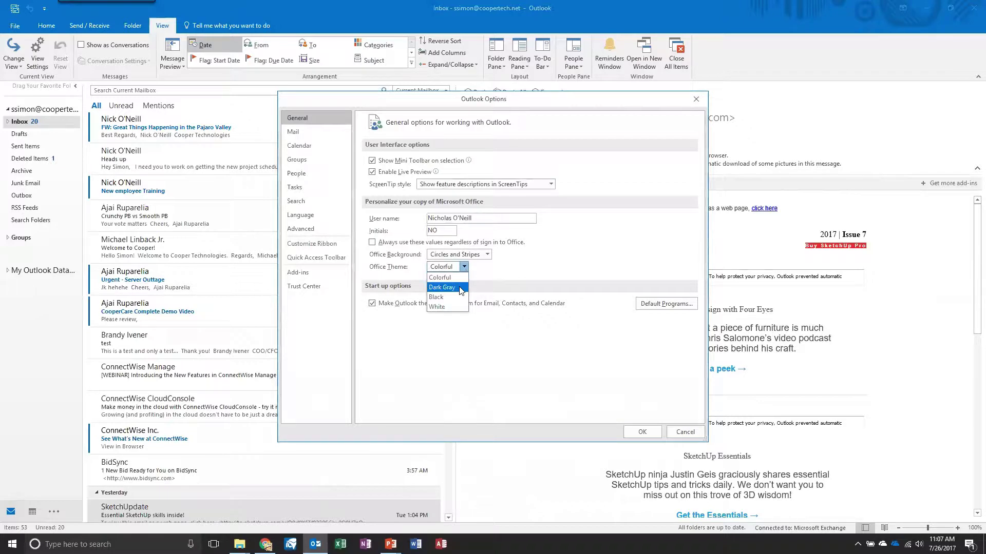
left_click(461, 290)
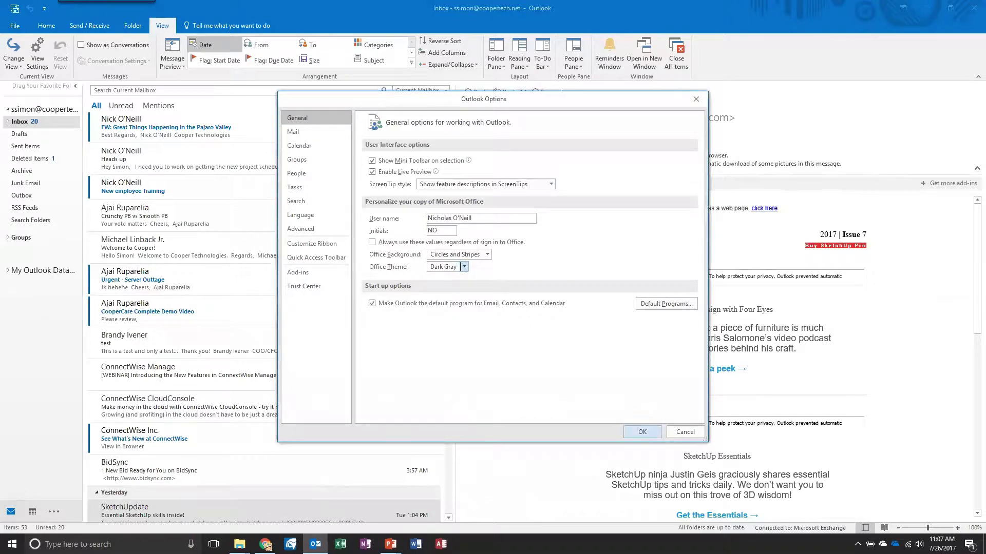
left_click(641, 431)
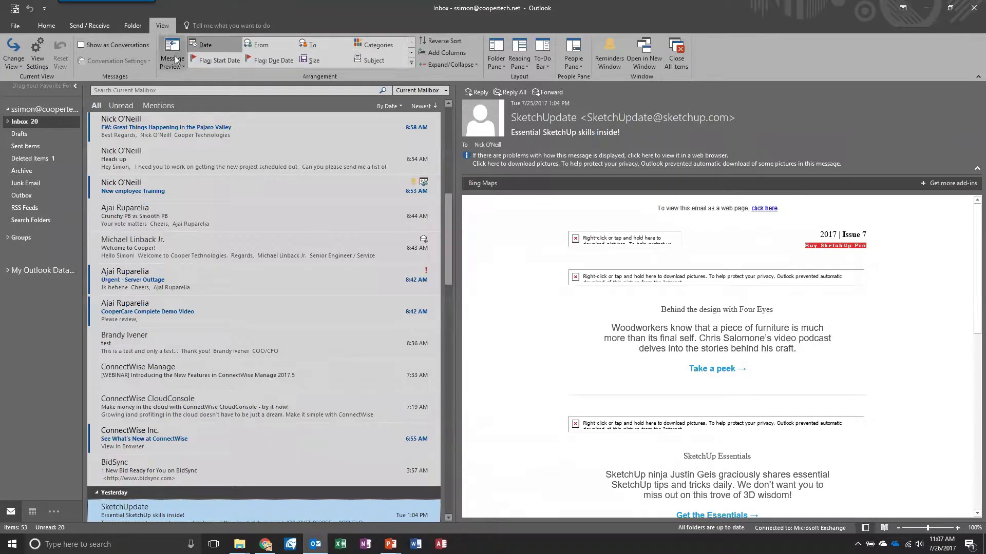
left_click(272, 45)
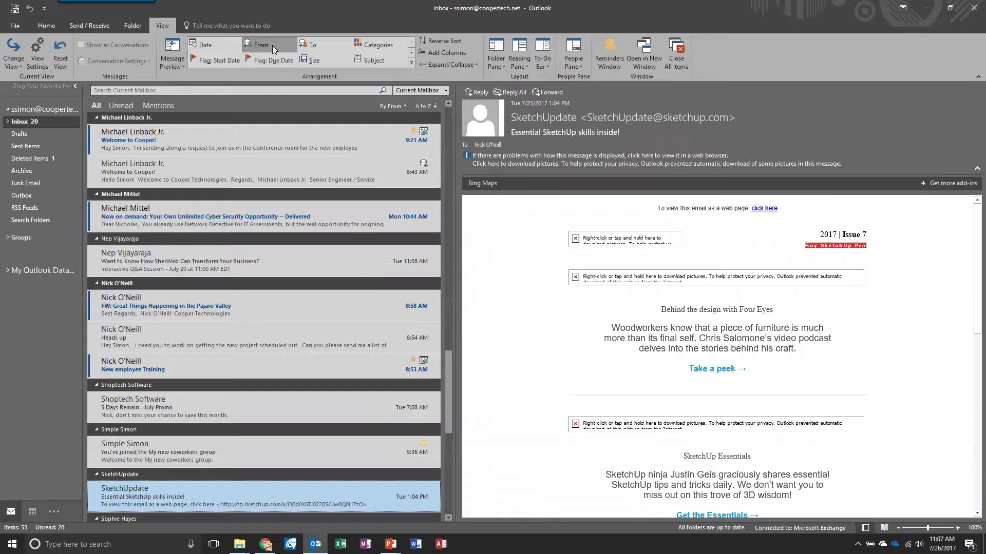
left_click(312, 63)
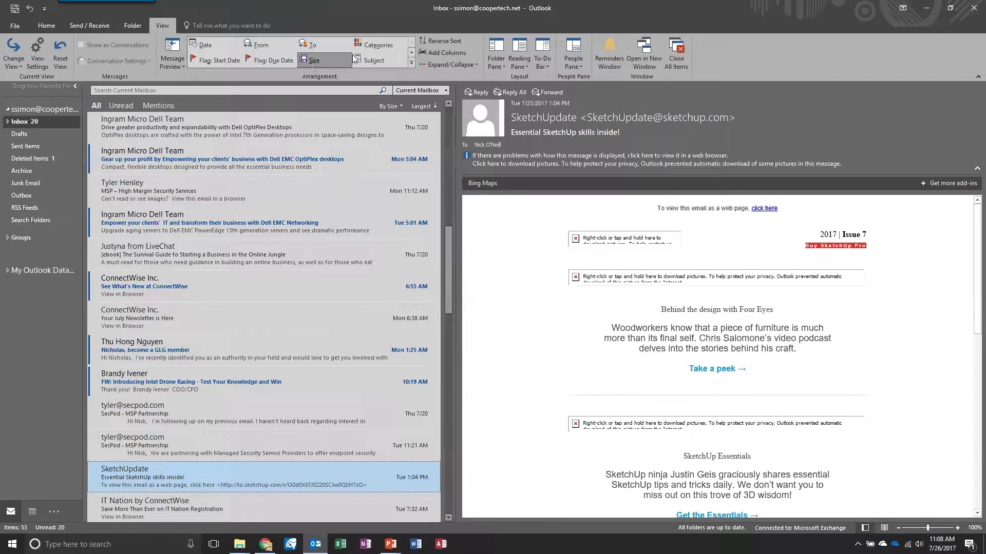
left_click(369, 61)
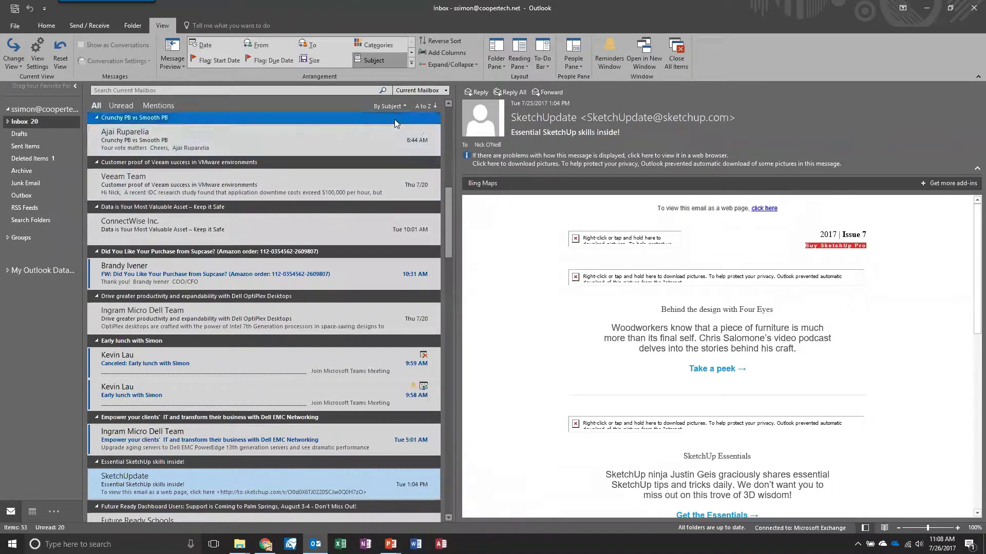
left_click(400, 106)
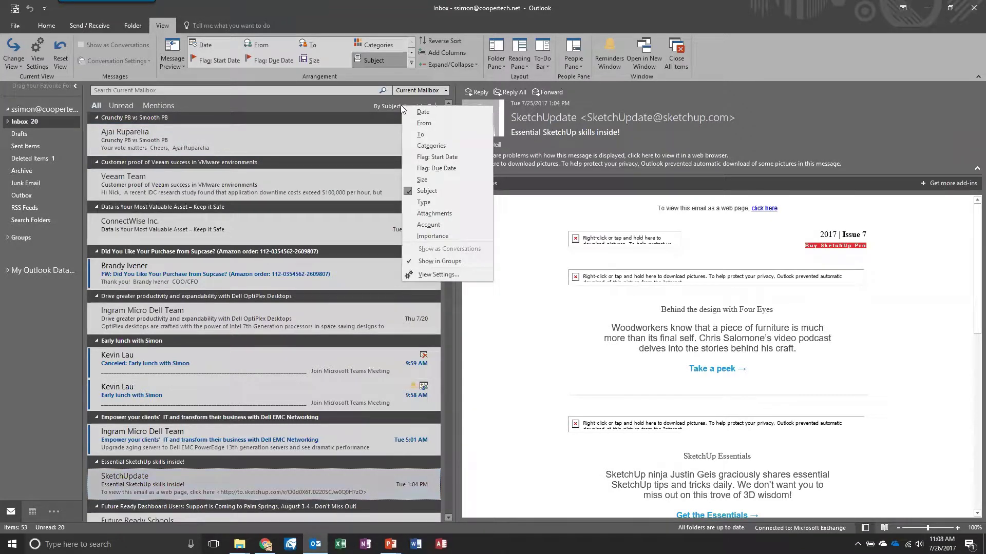
left_click(400, 104)
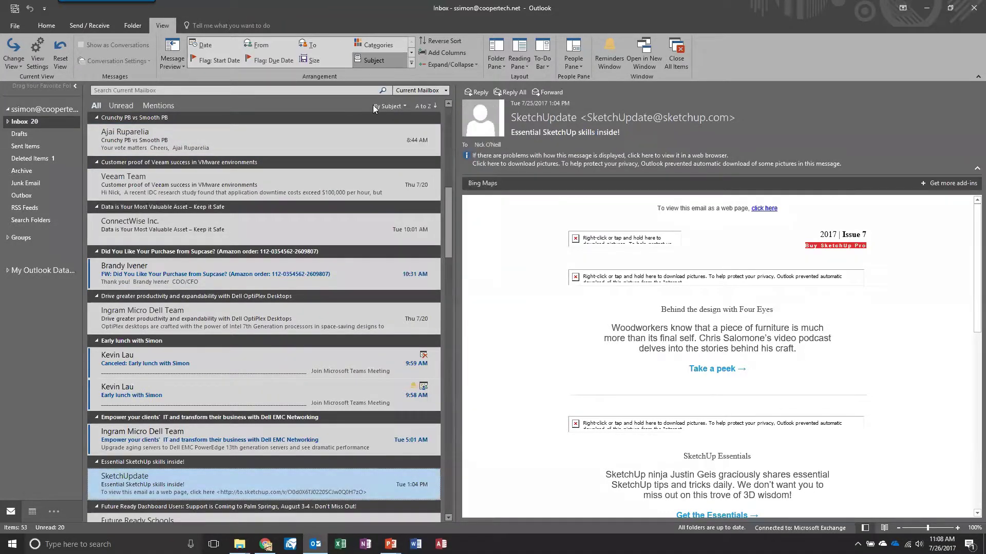
left_click(405, 108)
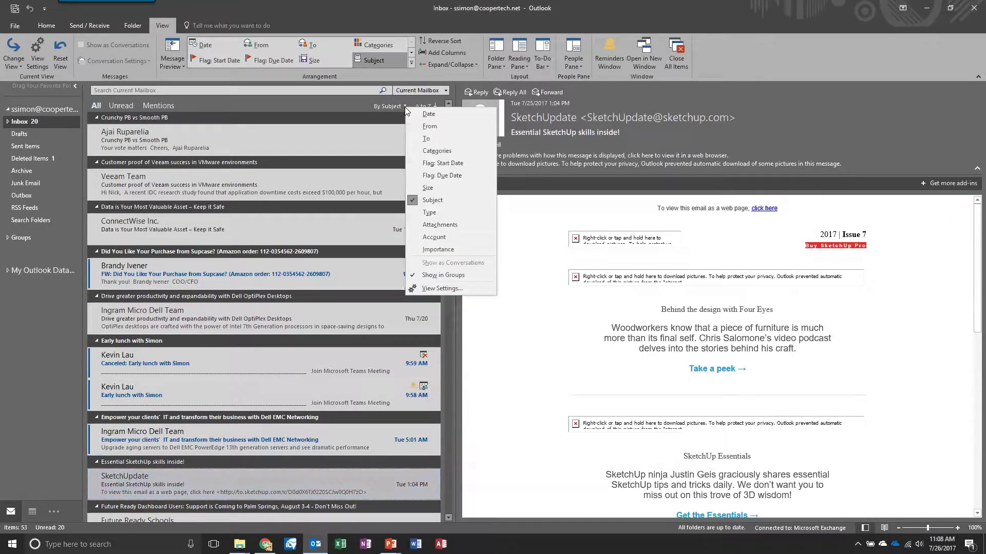
left_click(426, 113)
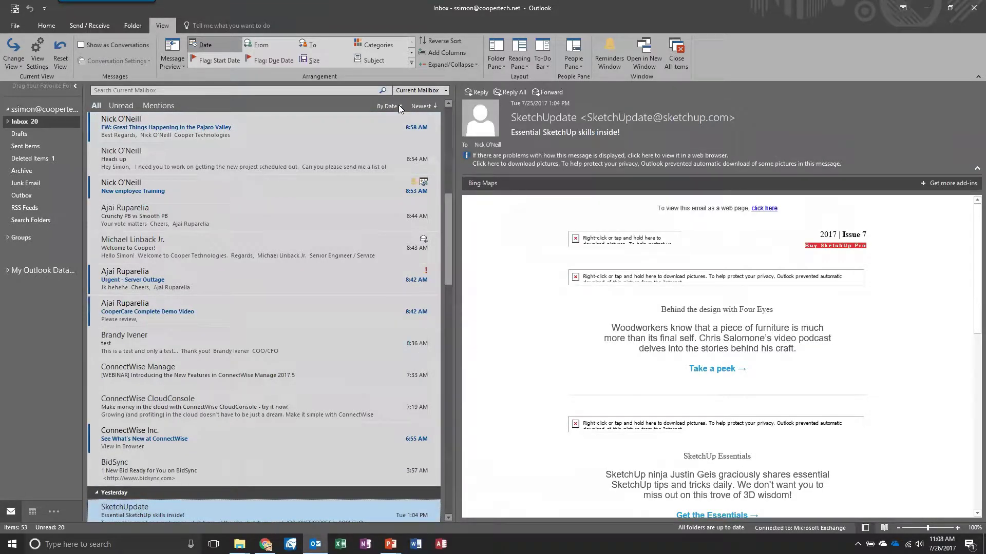
Step: Turn message previews Off for this folder, then reset the Compact view to defaults
left_click(181, 64)
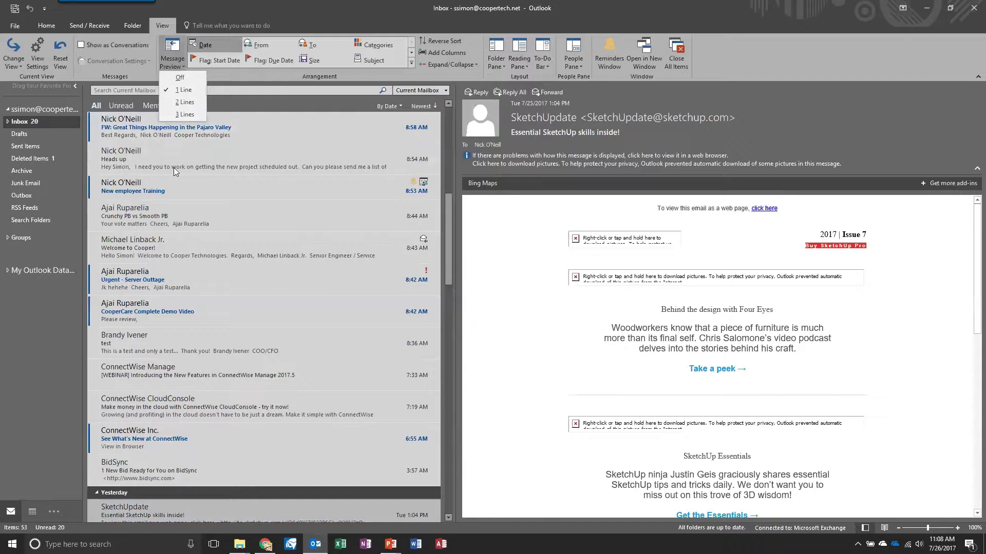
left_click(184, 80)
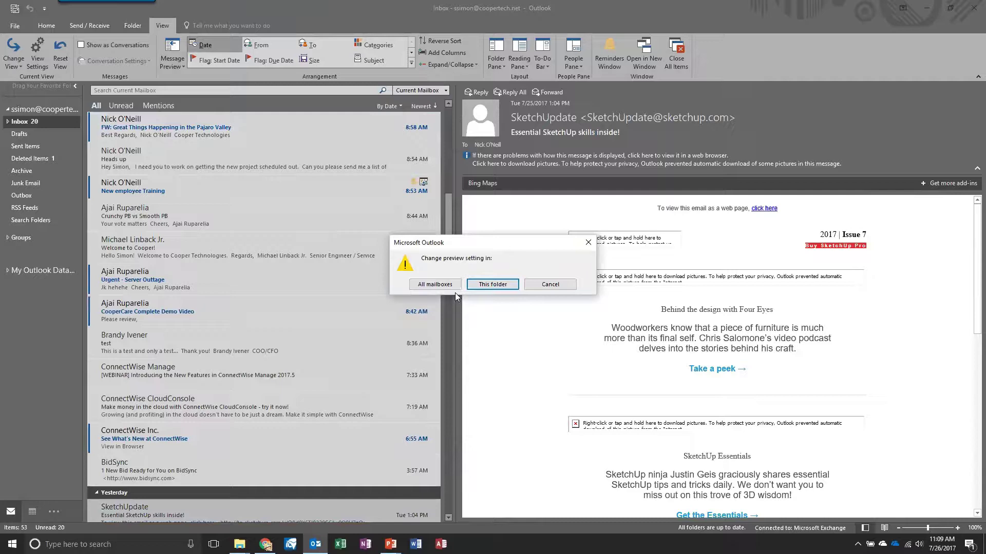
left_click(443, 286)
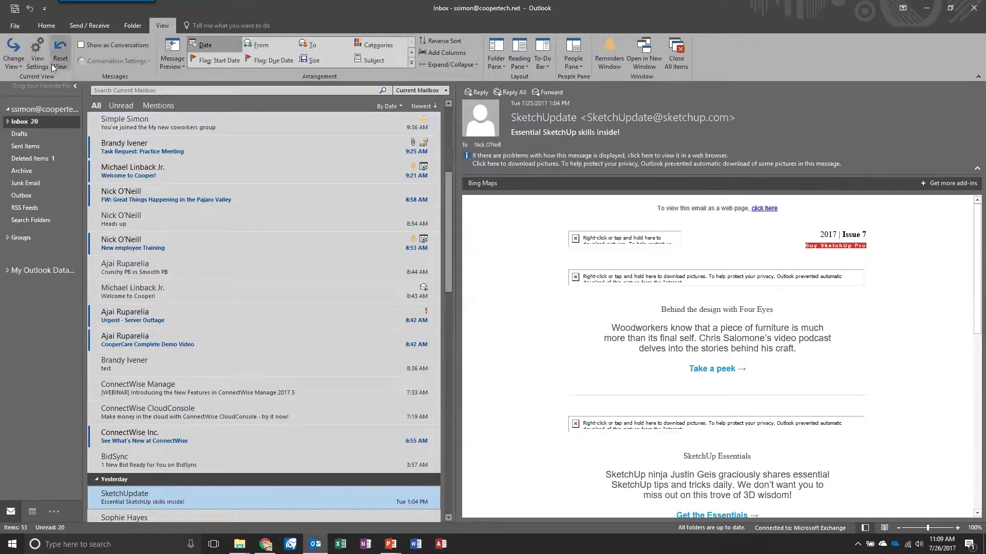
left_click(66, 59)
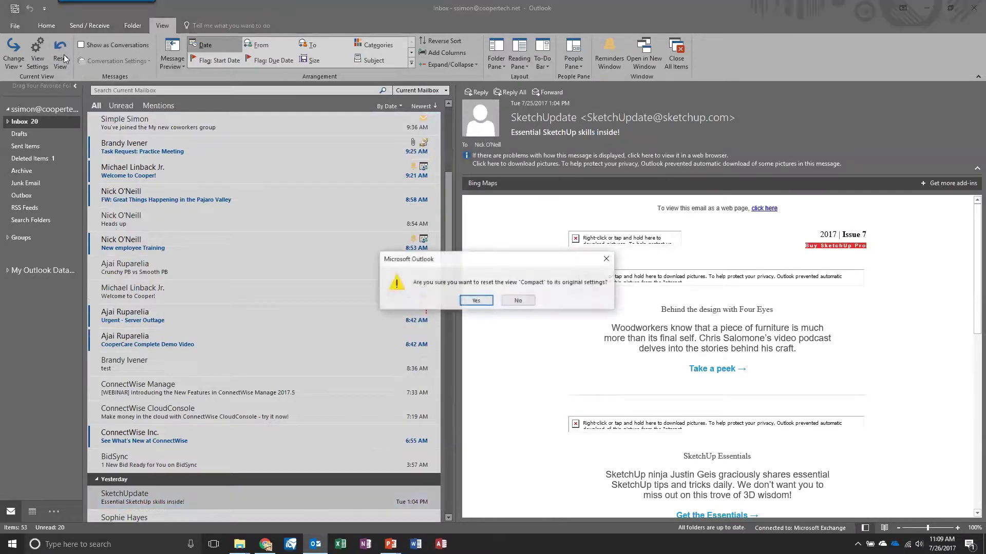
left_click(476, 301)
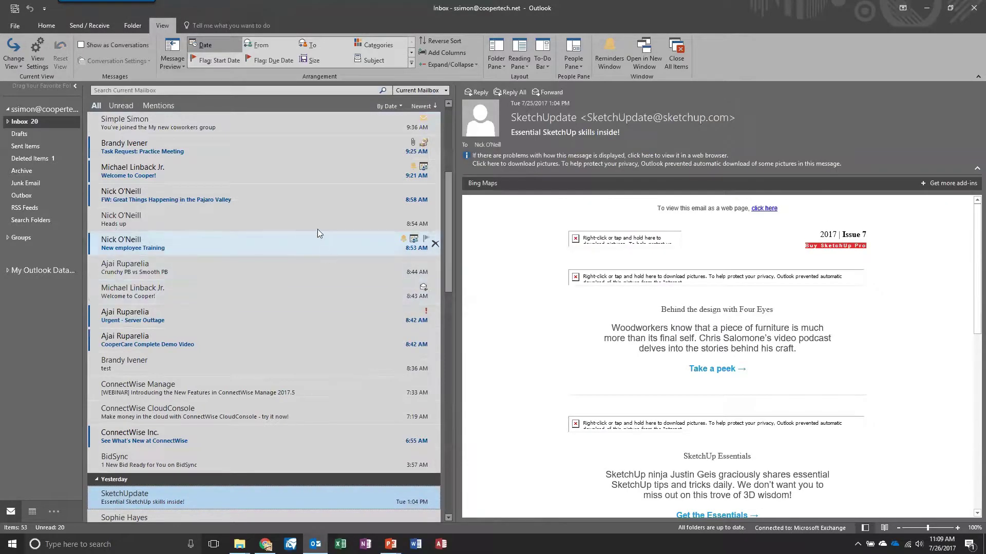
Step: Set message previews to 3 Lines, then 1 Line, applied to all mailboxes
left_click(172, 65)
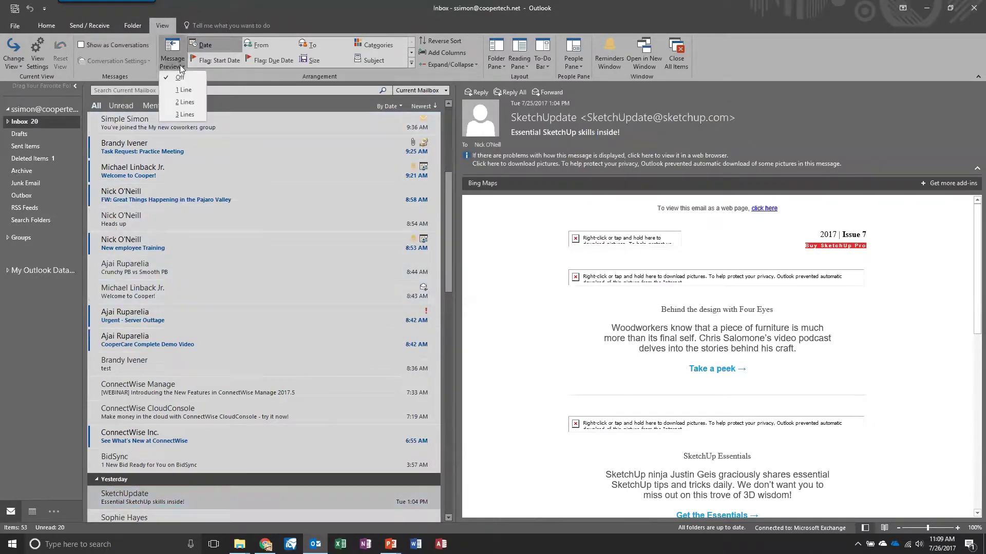
left_click(189, 114)
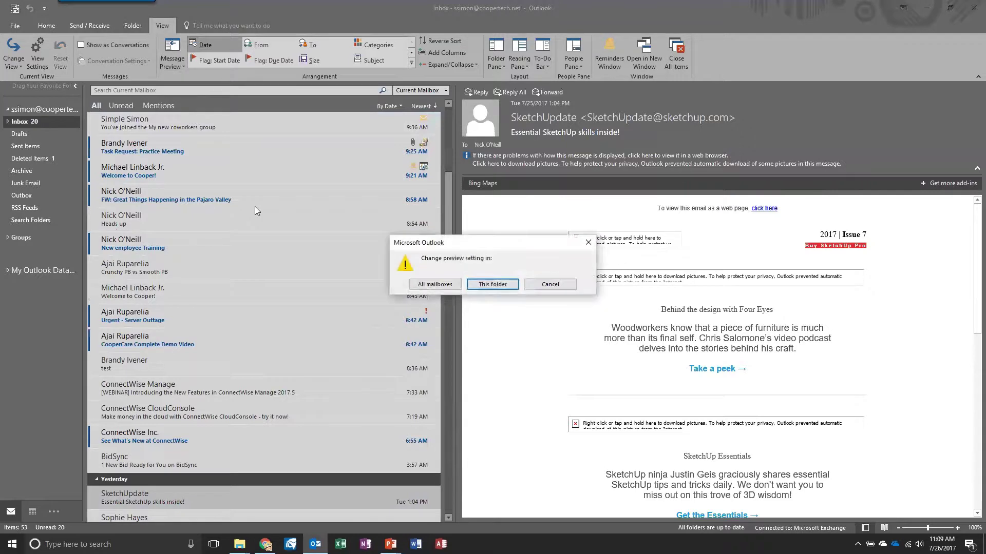
left_click(433, 285)
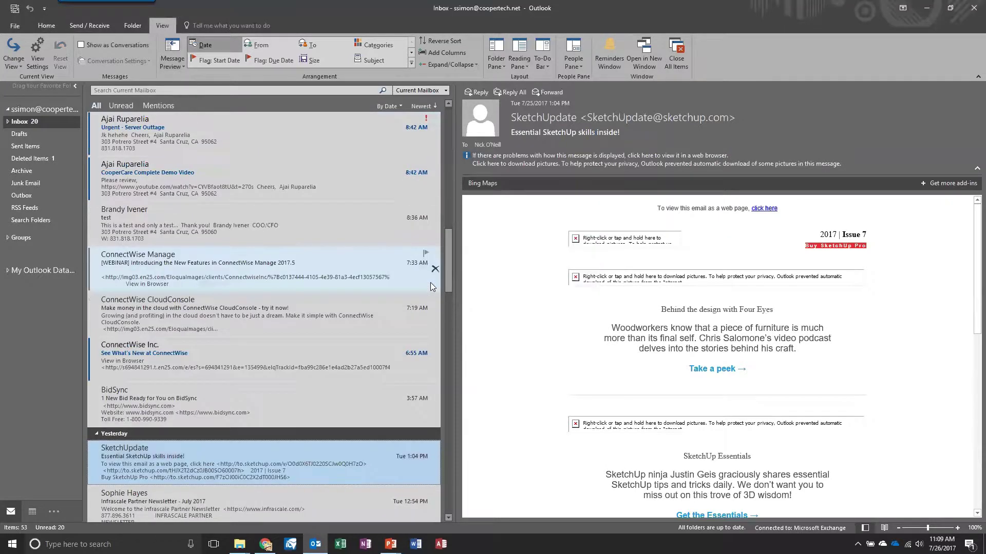
scroll(322, 246, "up", 3)
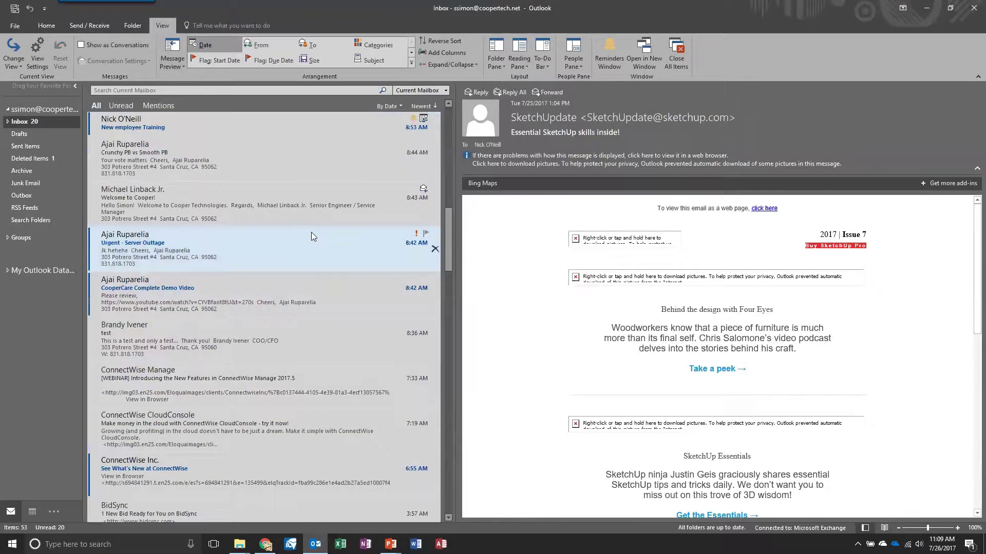
left_click(169, 67)
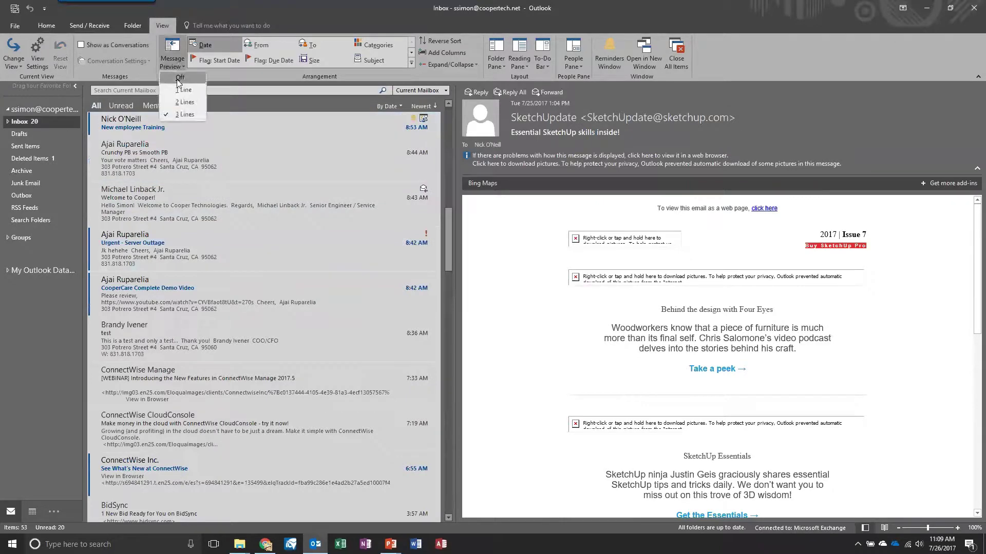
left_click(178, 94)
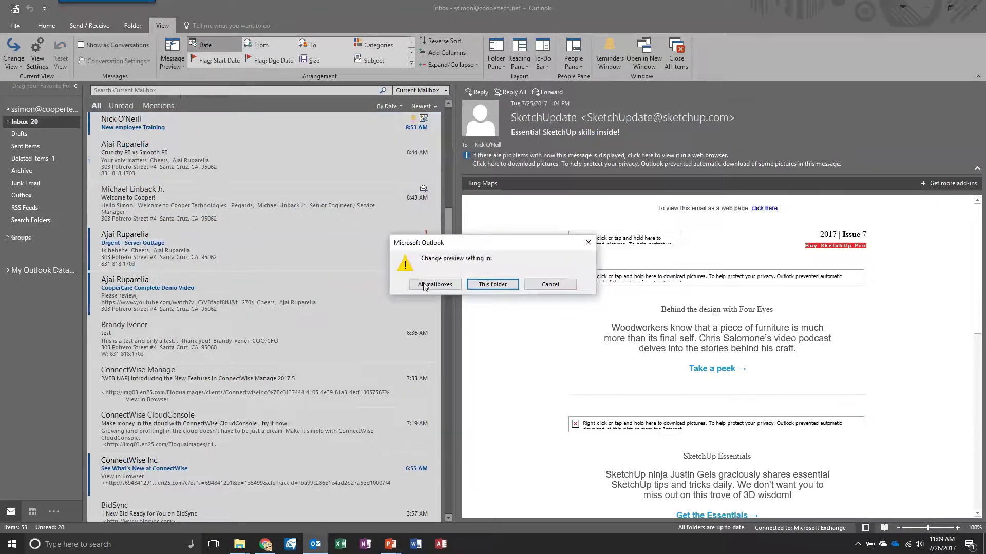
left_click(444, 284)
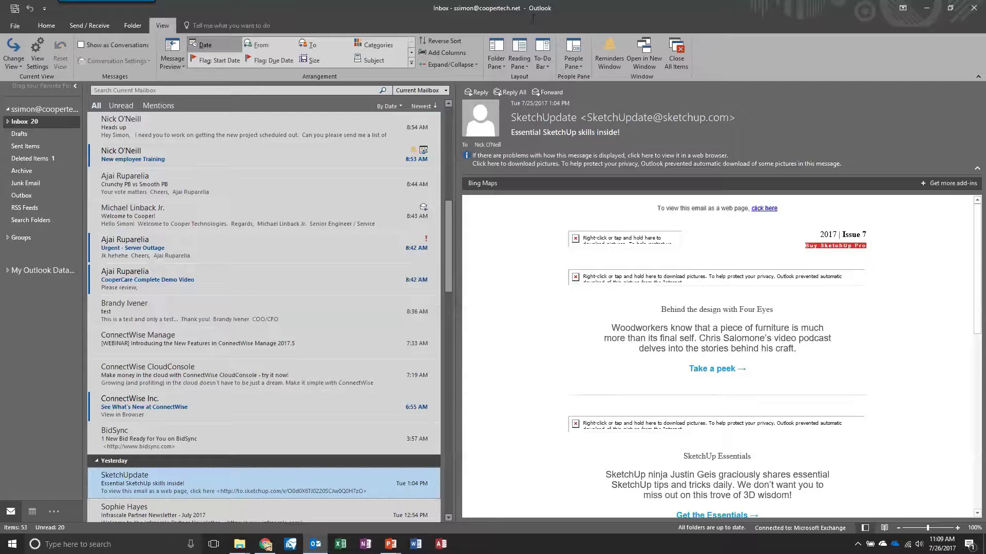
Step: Minimize the Folder Pane, then expand it and pin it back open
left_click(504, 61)
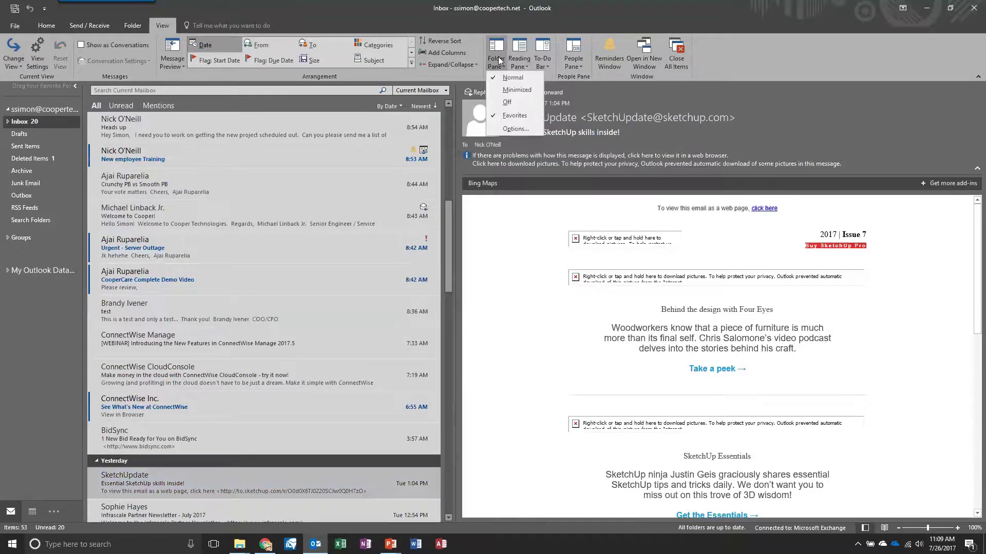
left_click(508, 91)
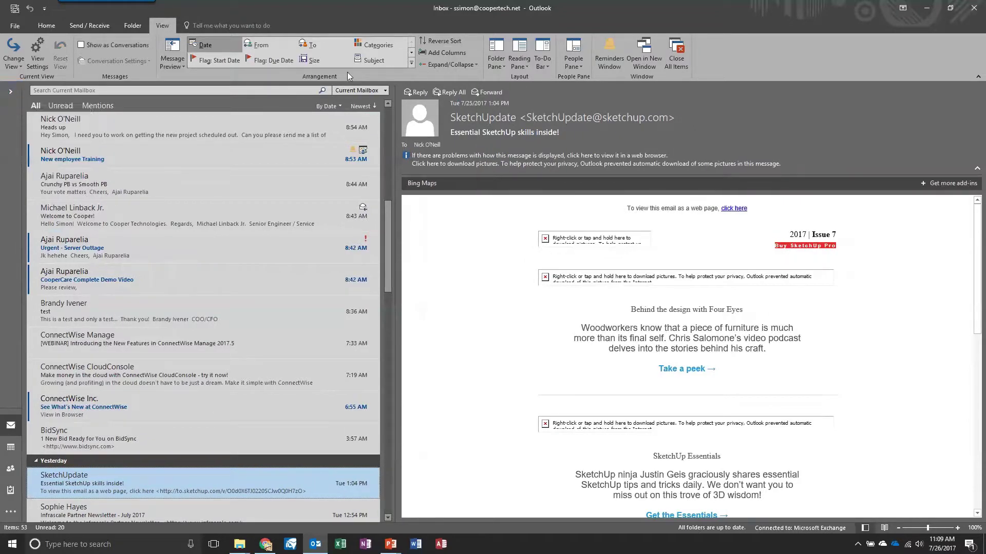
left_click(10, 92)
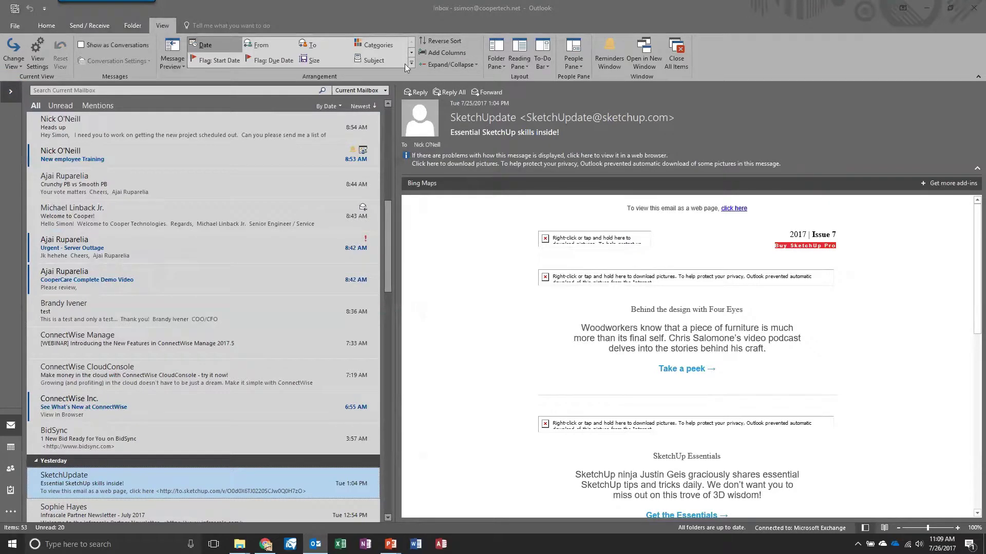
left_click(10, 94)
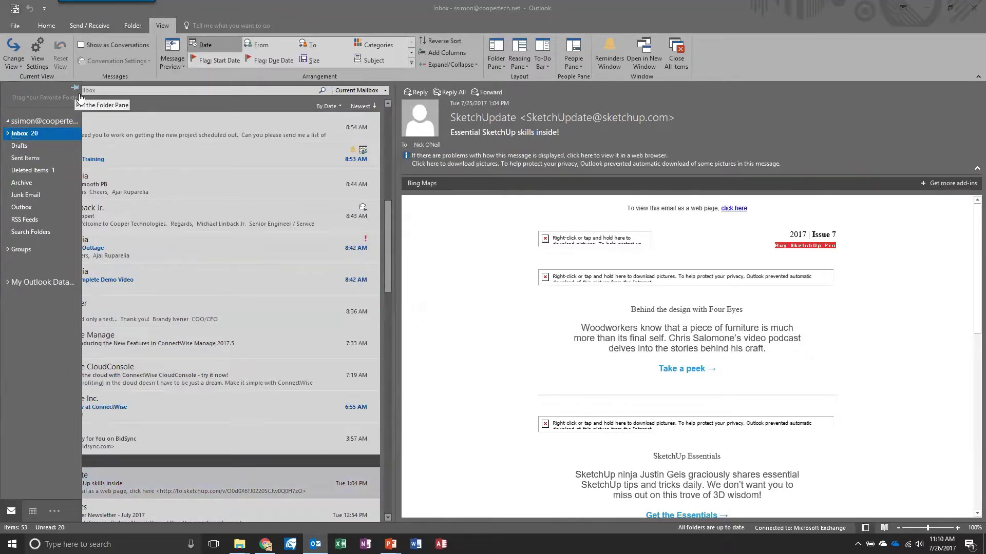
left_click(76, 89)
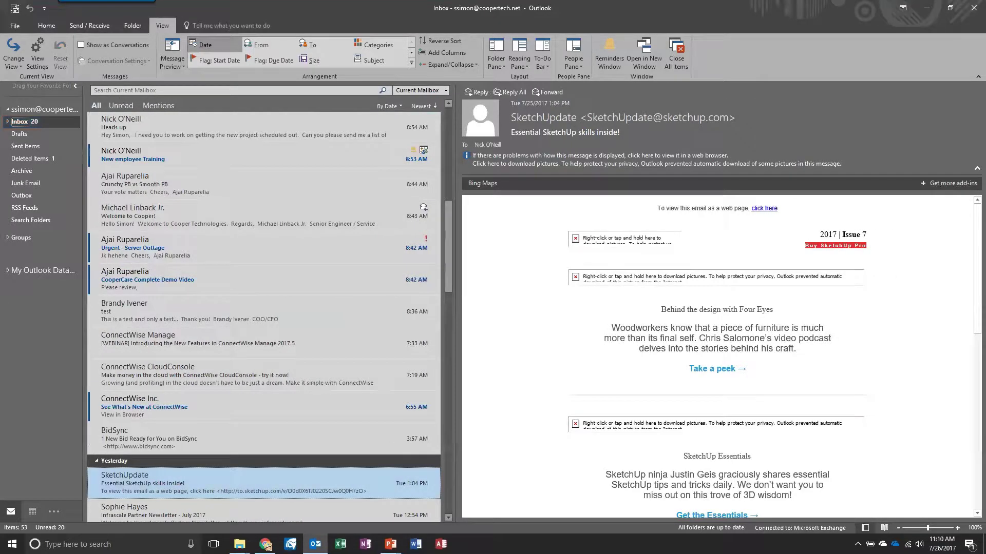
Step: Collapse the ribbon to tab names, then pin the full ribbon open with Ctrl+F1
left_click(977, 76)
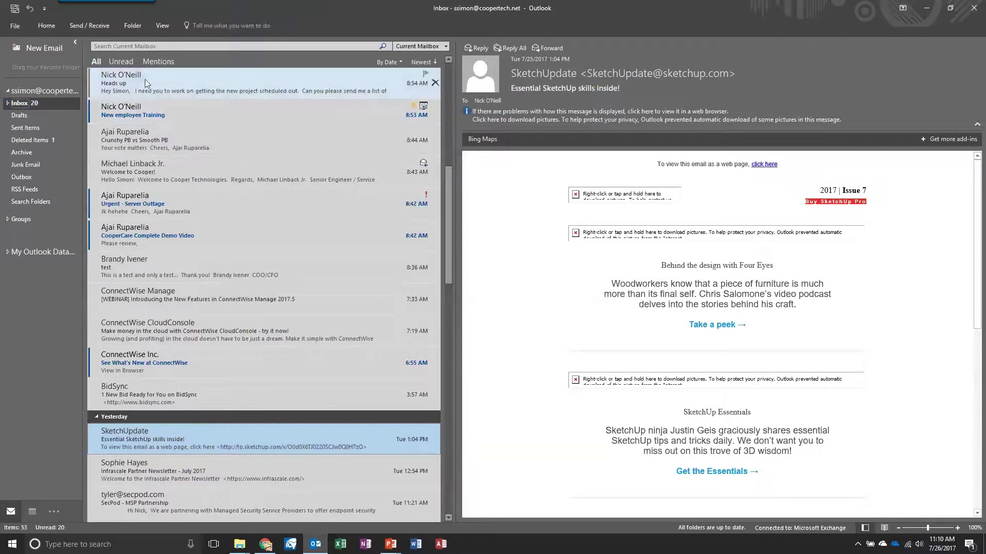
left_click(47, 25)
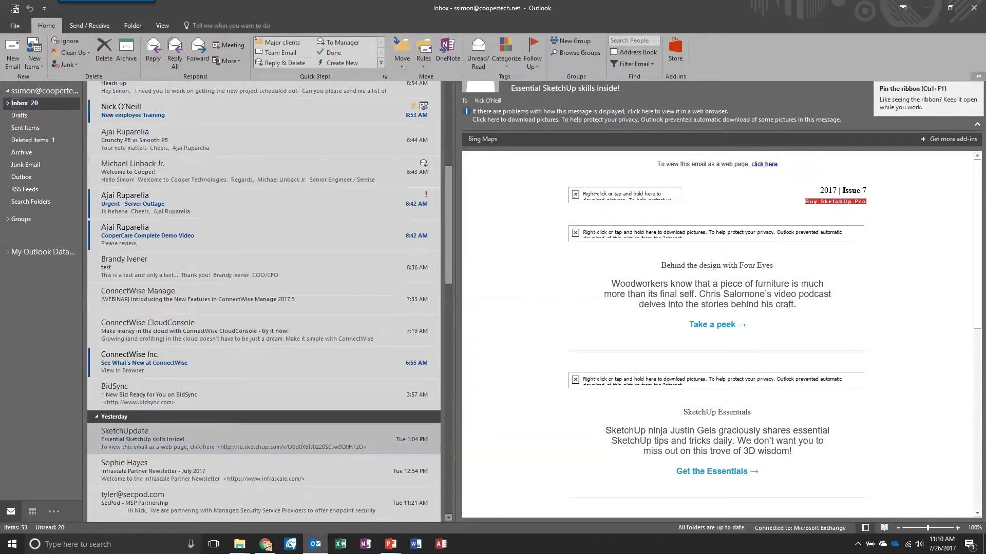
left_click(977, 76)
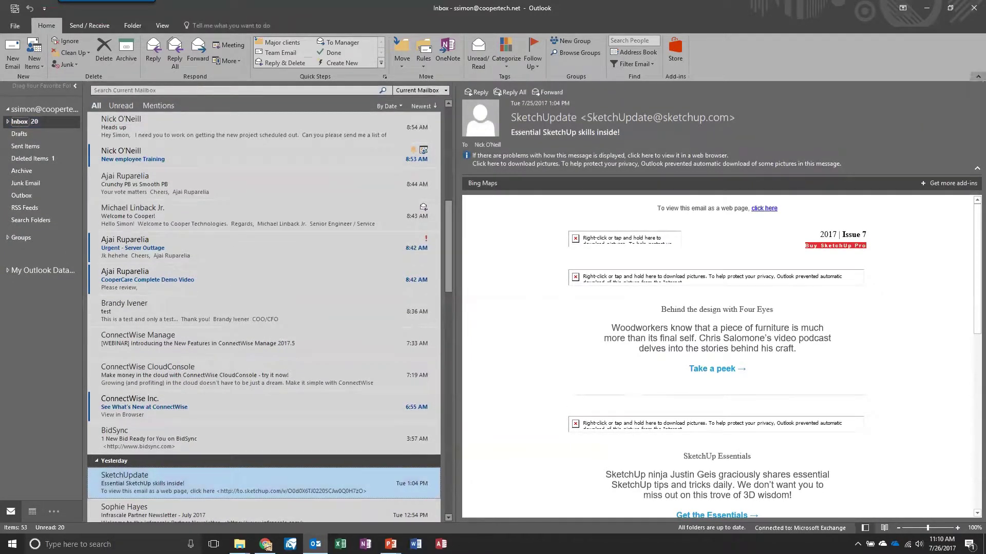
left_click(977, 76)
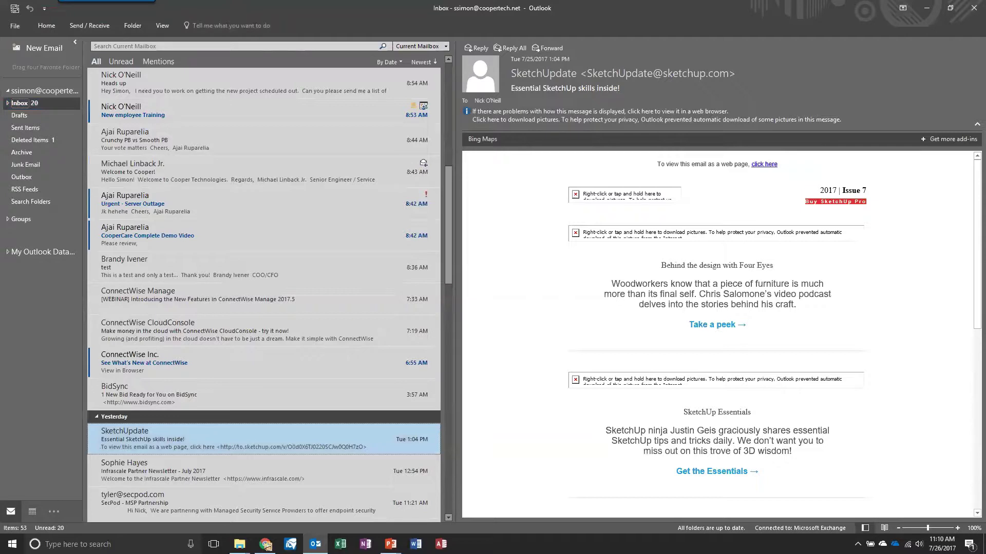
key("ctrl+F1")
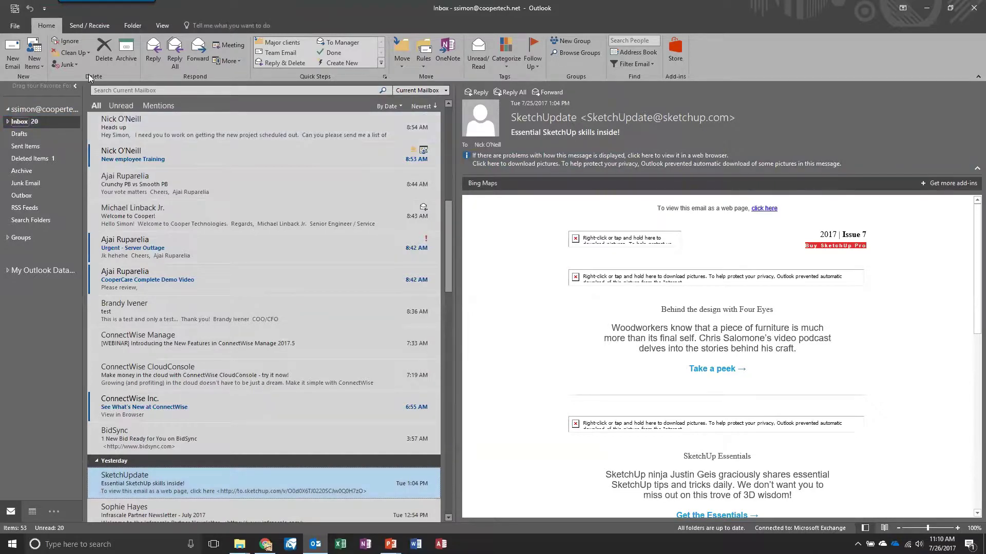
Step: Set the Reading Pane to Bottom, then Off, then back to Right
left_click(157, 24)
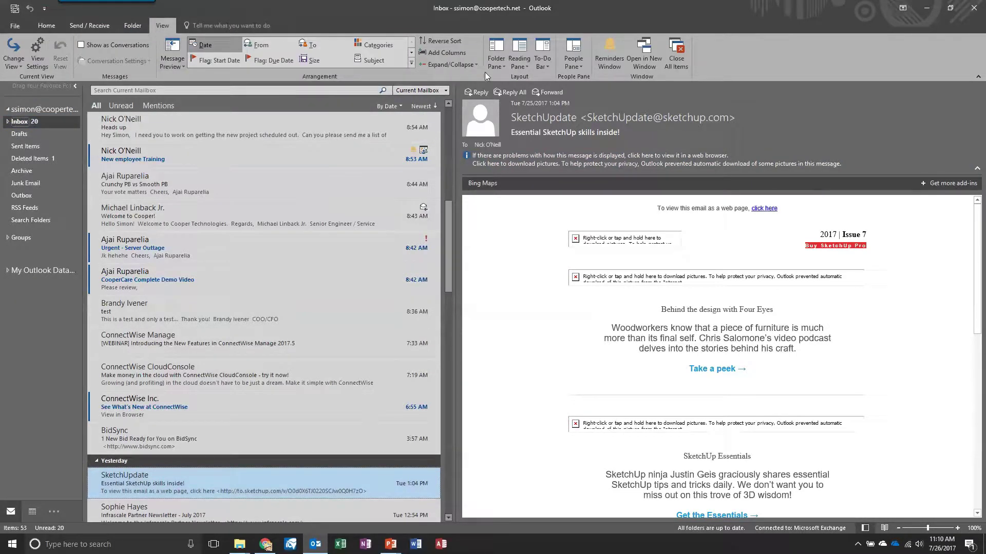
left_click(517, 55)
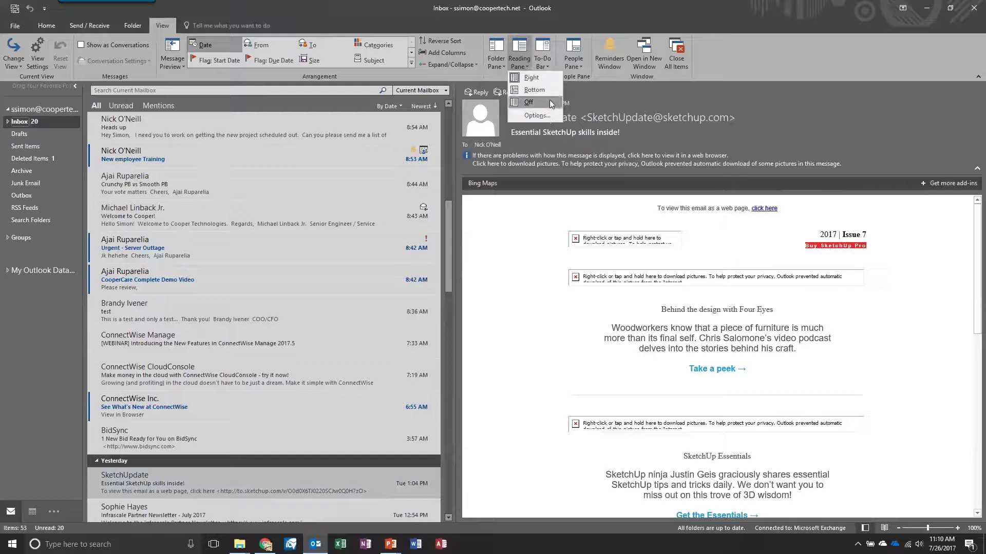
left_click(543, 86)
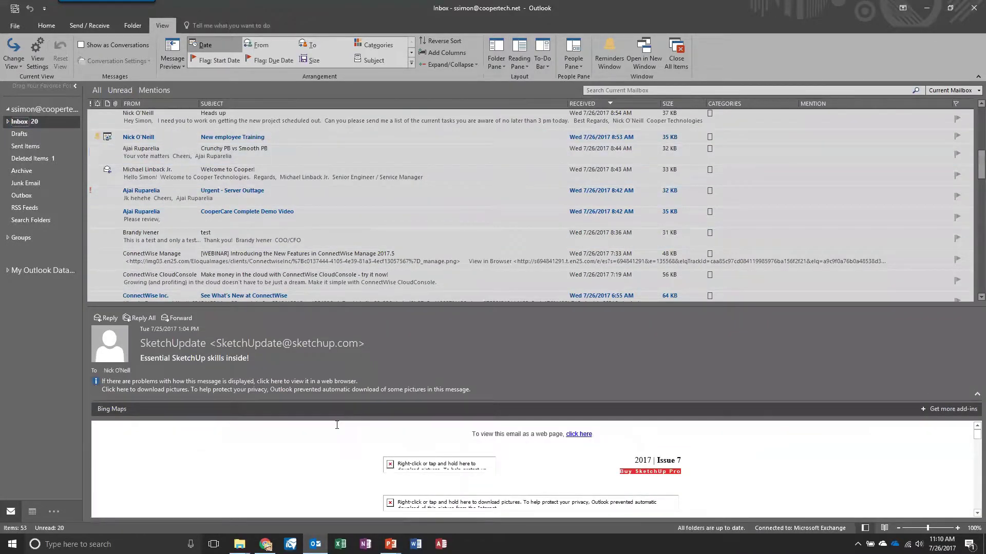
left_click(519, 63)
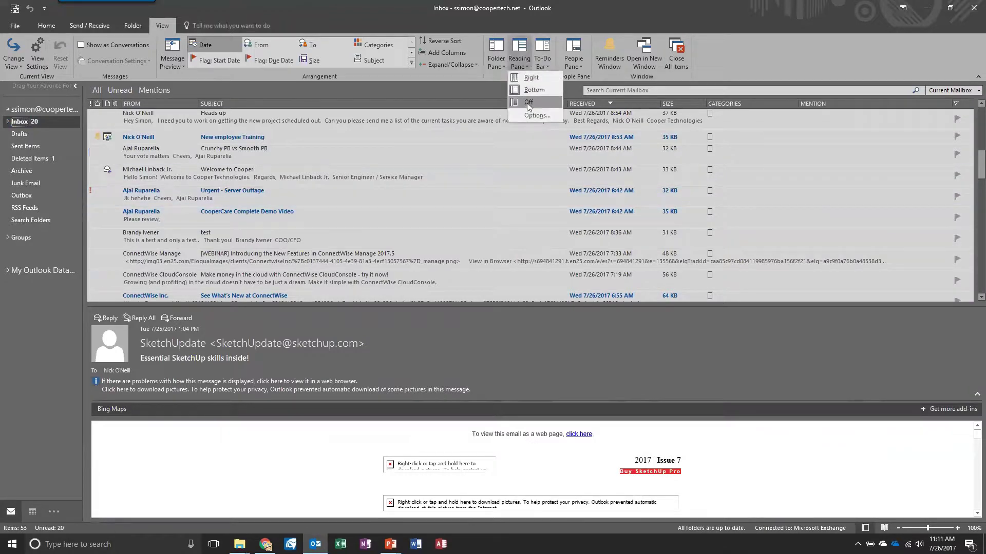
left_click(527, 103)
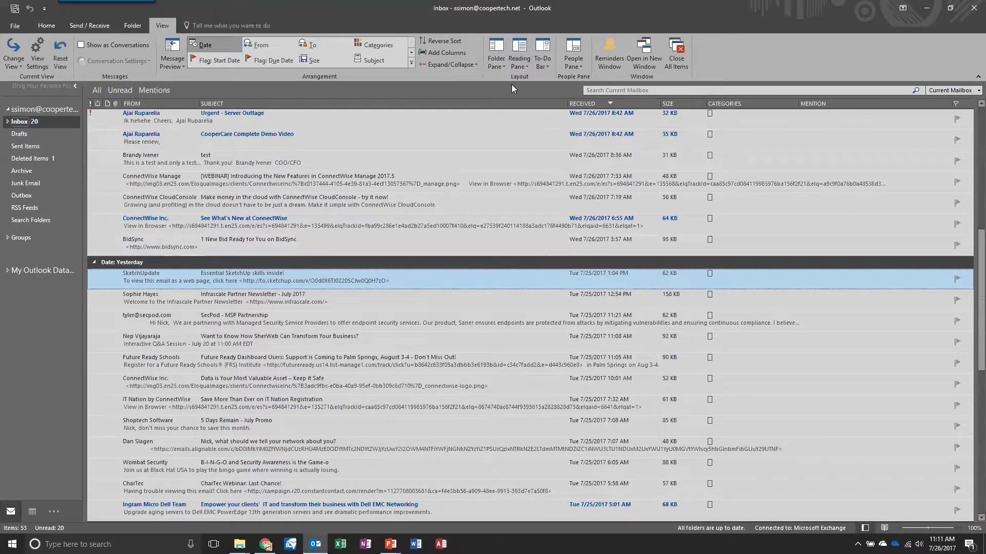
left_click(515, 64)
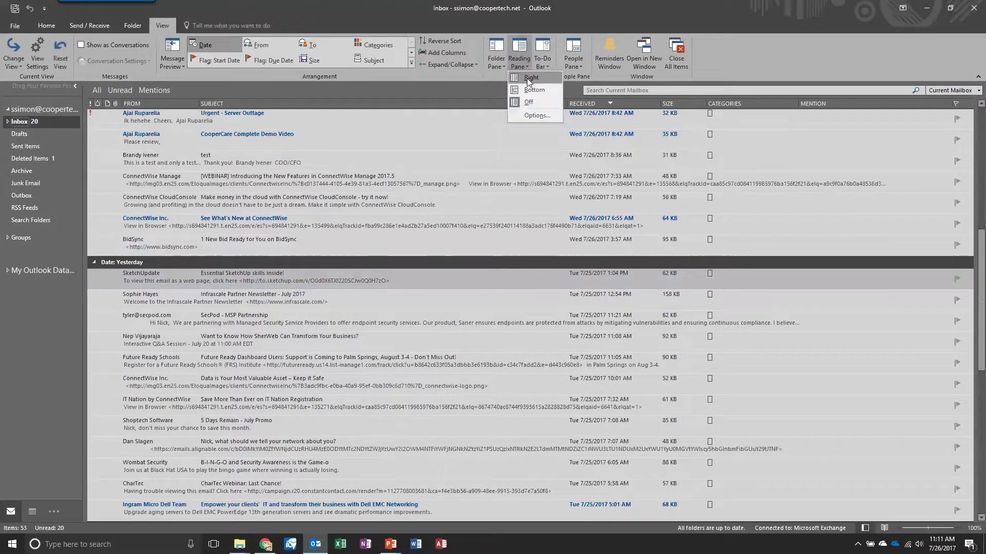
left_click(526, 78)
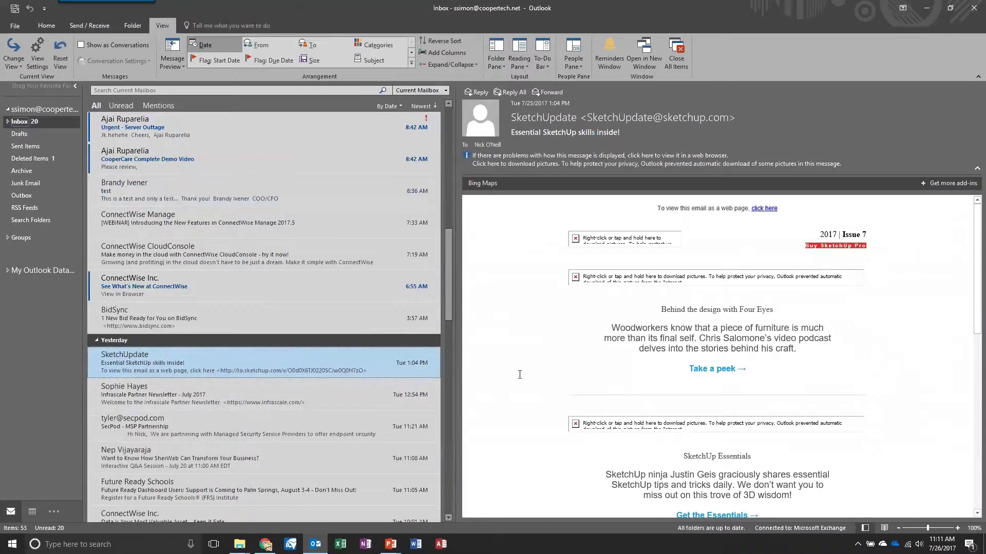
Step: Add Calendar, People and Tasks sections to the To-Do Bar
left_click(546, 70)
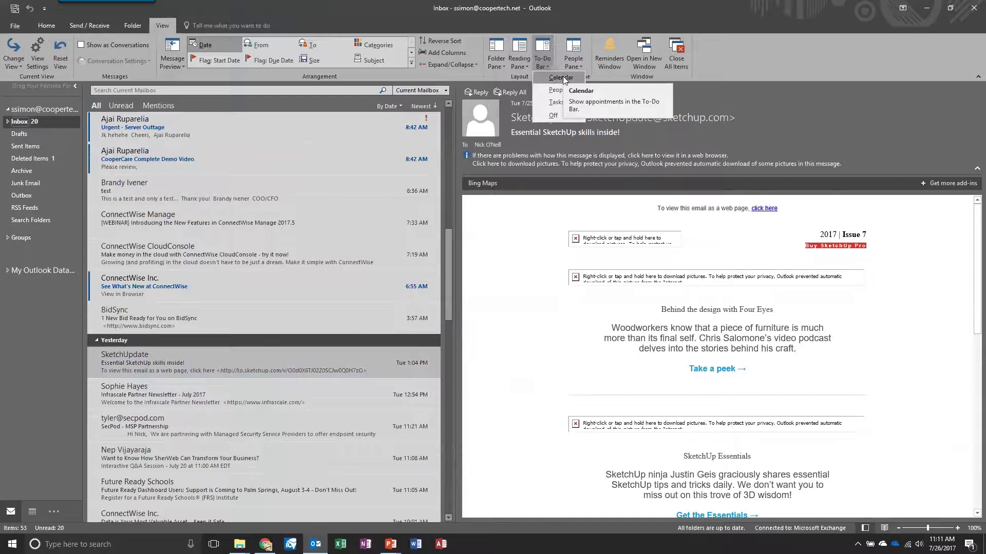
left_click(563, 76)
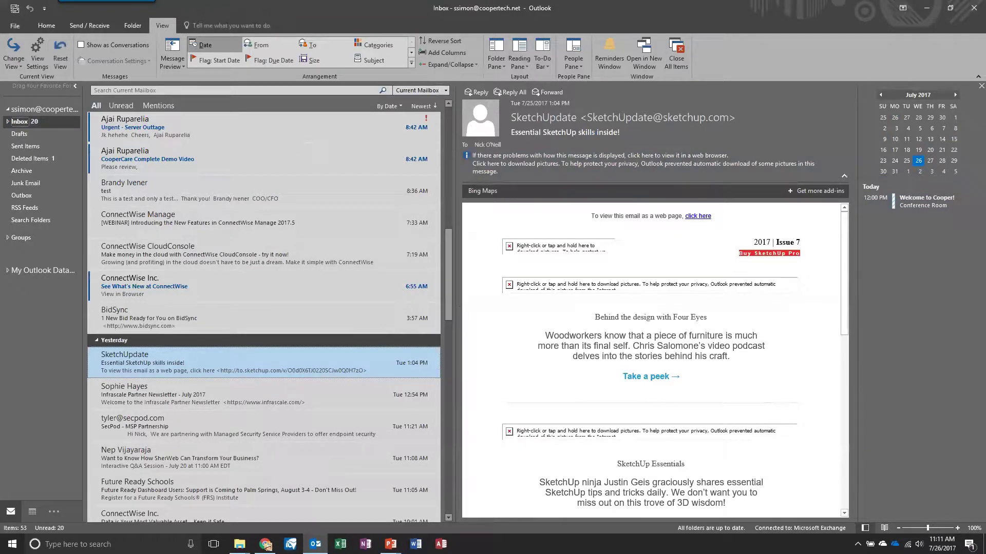
left_click(518, 59)
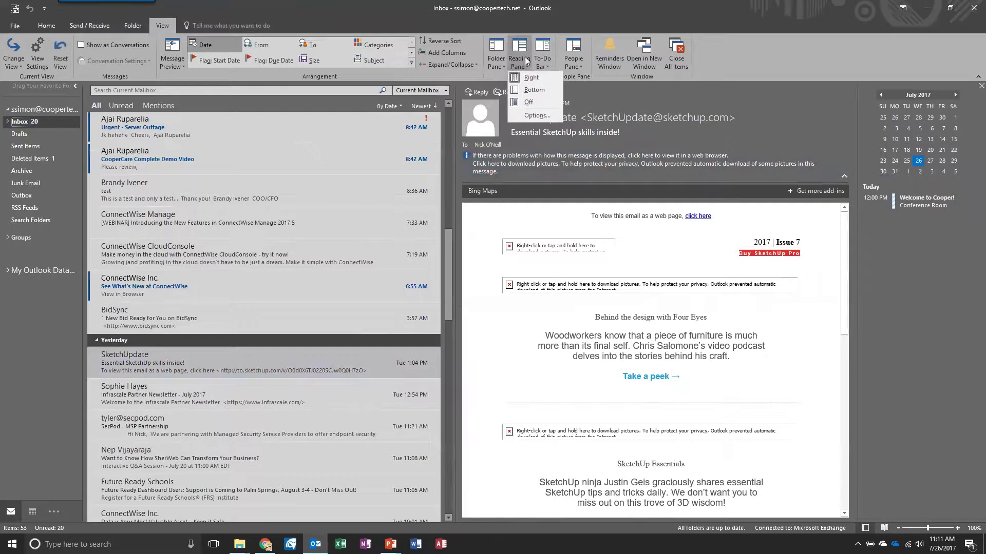
left_click(542, 59)
left_click(553, 90)
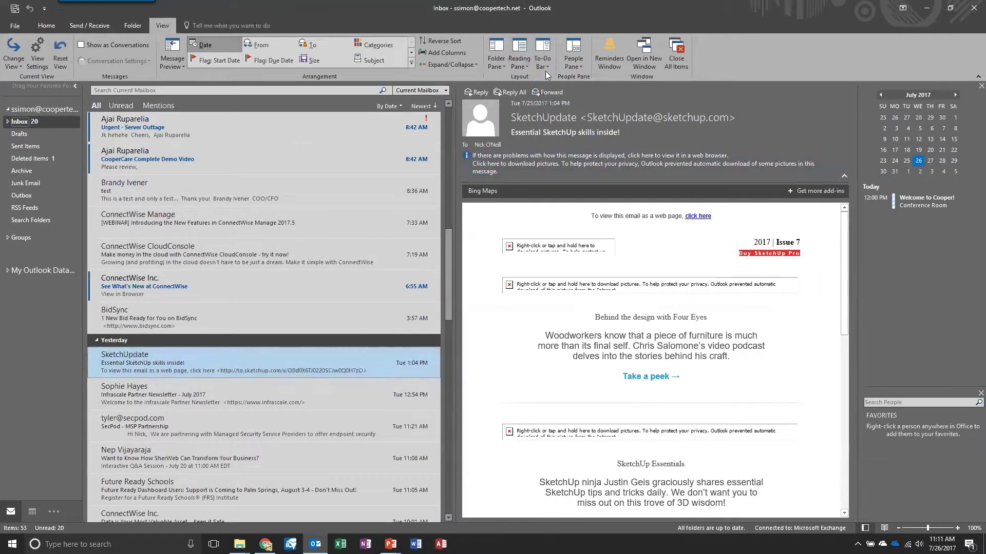
left_click(545, 62)
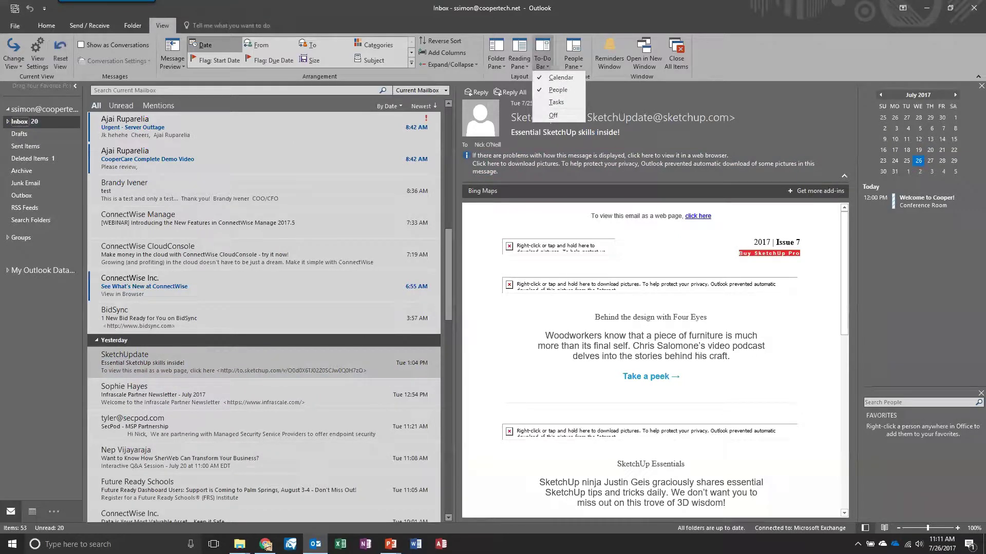
left_click(556, 102)
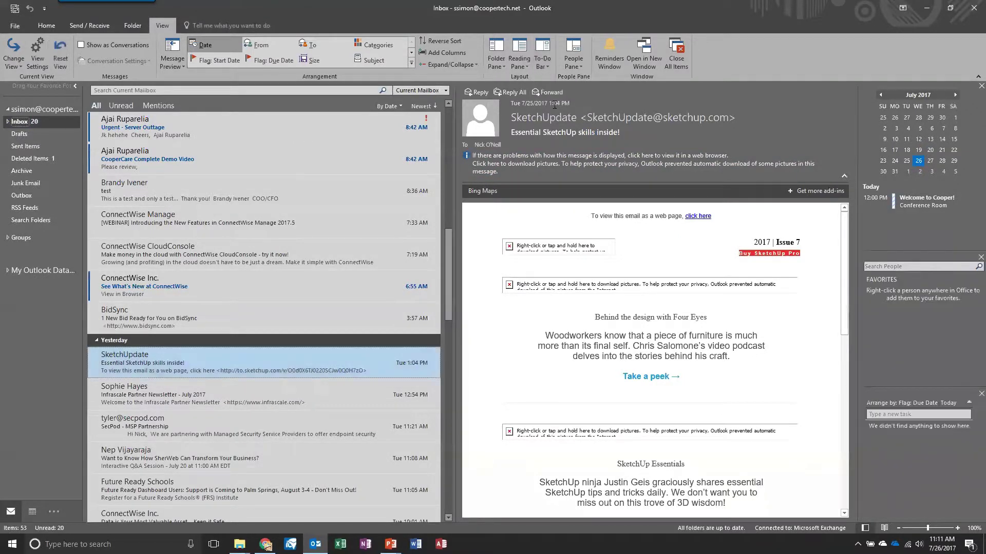
Step: Remove Calendar and People from the To-Do Bar, leaving only Tasks
left_click(546, 63)
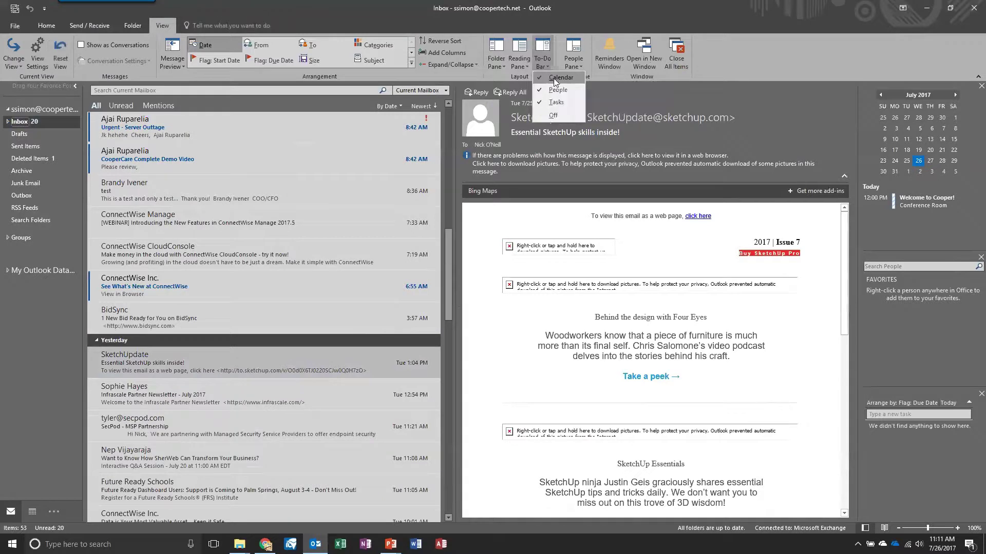
left_click(549, 77)
left_click(543, 64)
left_click(554, 90)
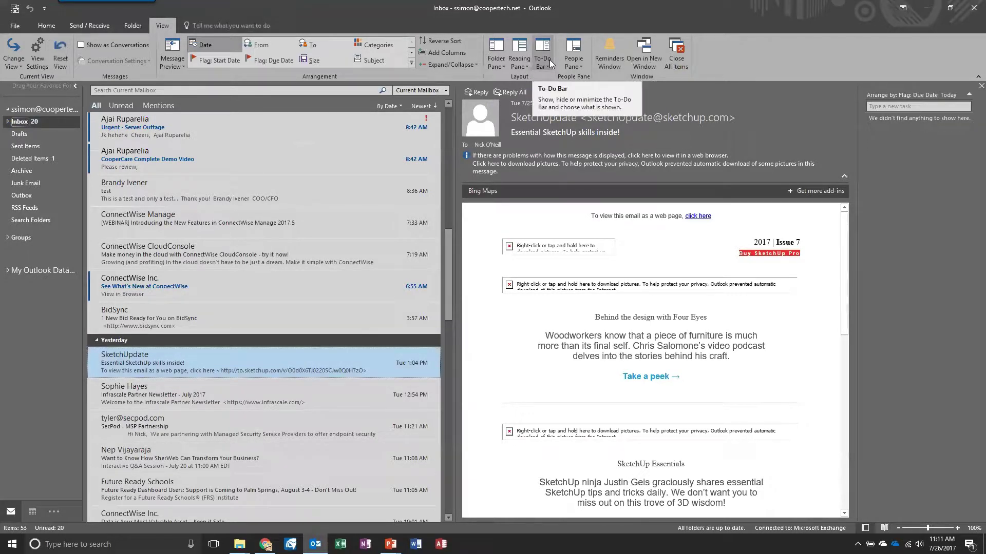
Step: Turn on the People Pane, set it Normal then Minimized, and scroll the list to the top
left_click(577, 67)
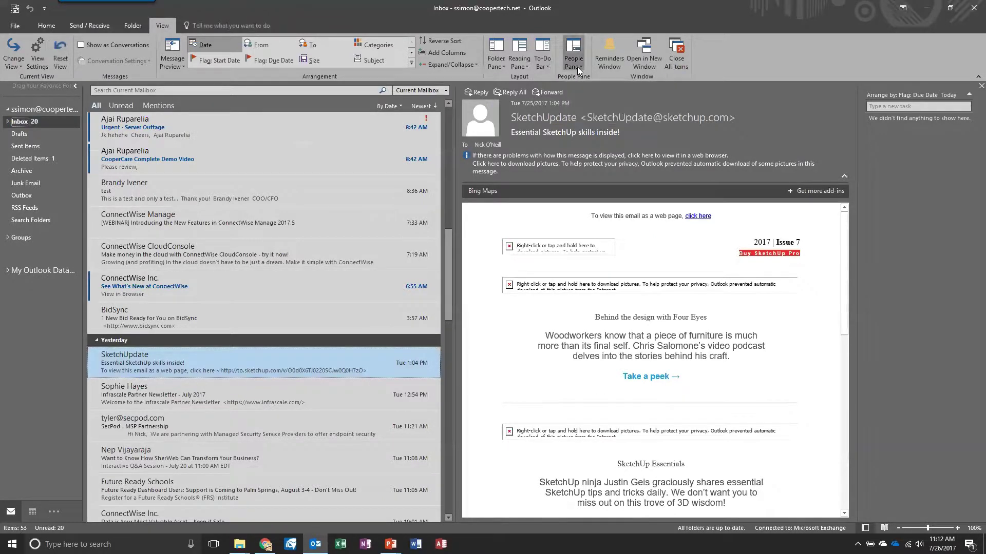
left_click(582, 78)
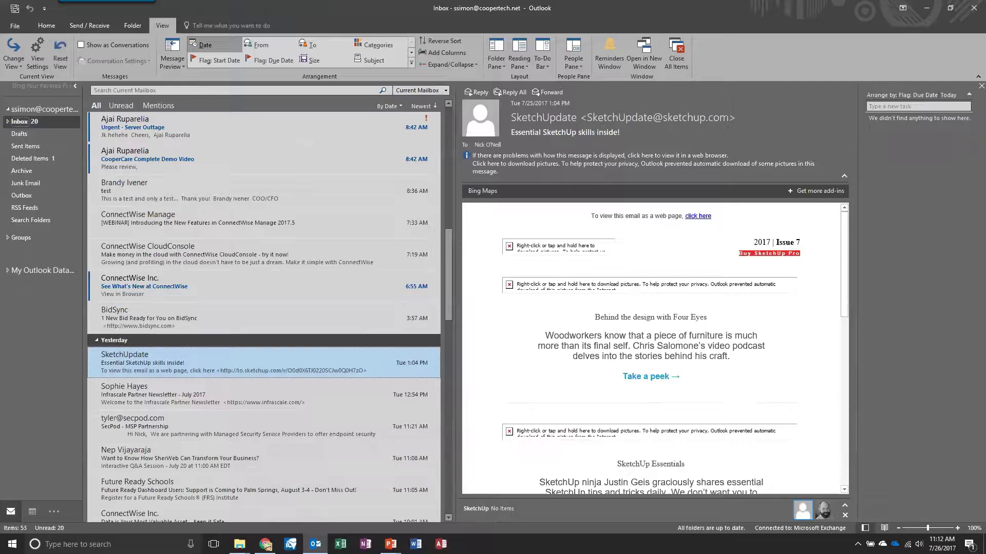
left_click(568, 67)
left_click(580, 76)
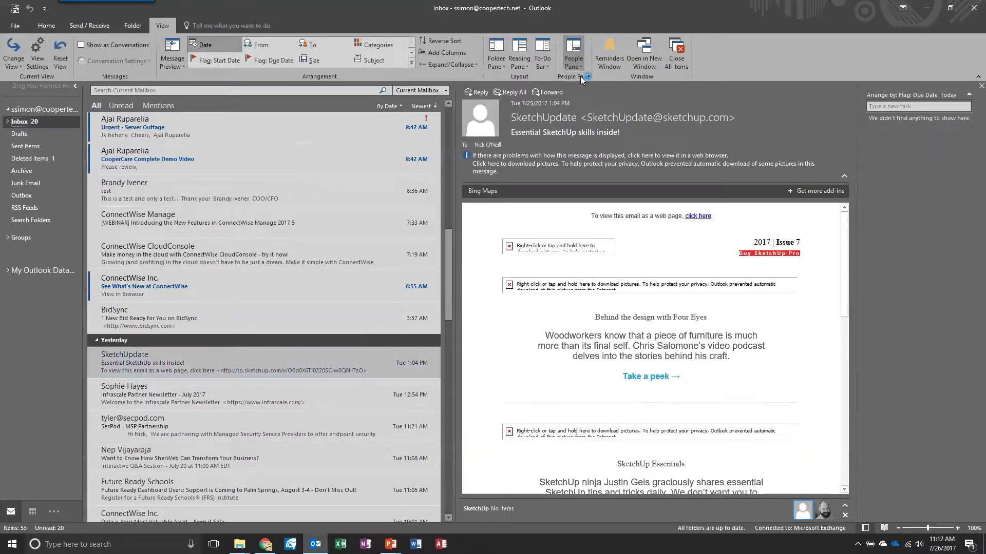
left_click(579, 60)
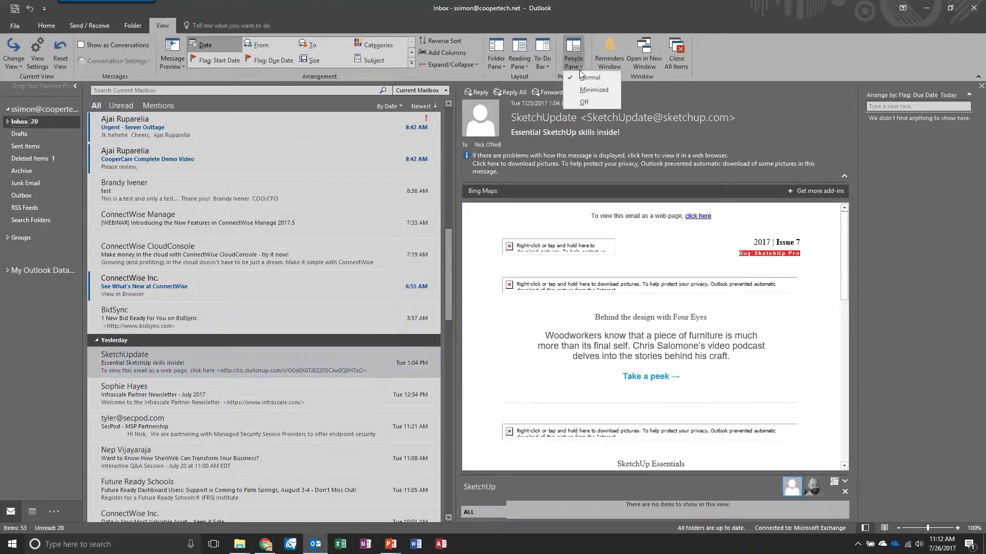
left_click(585, 89)
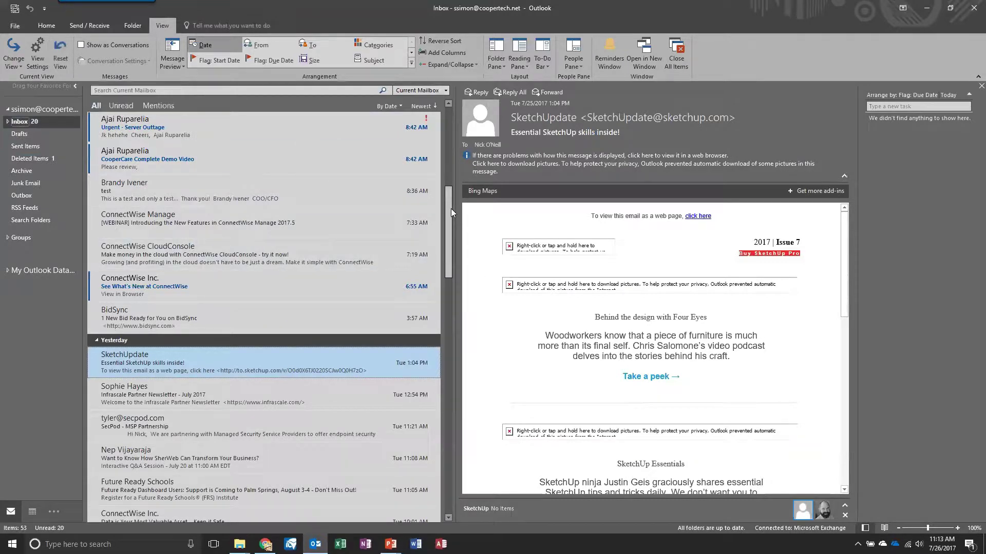
left_click_drag(450, 209, 454, 142)
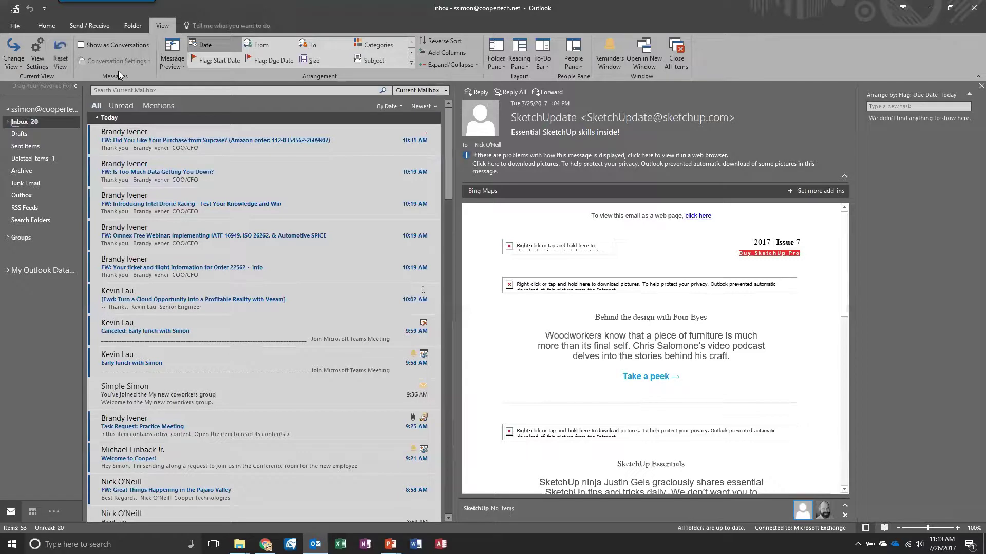
Step: Turn on Show as Conversations for all mailboxes
left_click(81, 45)
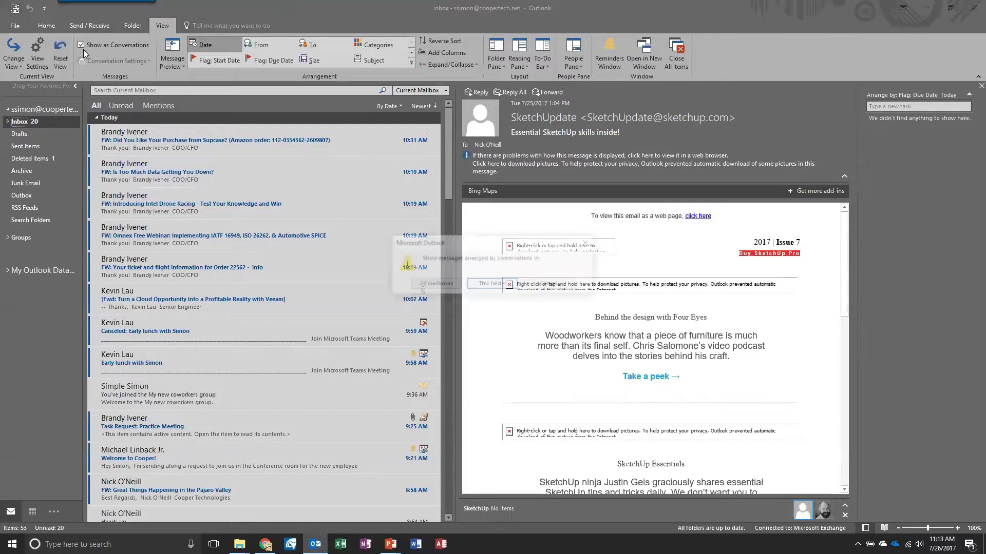
left_click(430, 285)
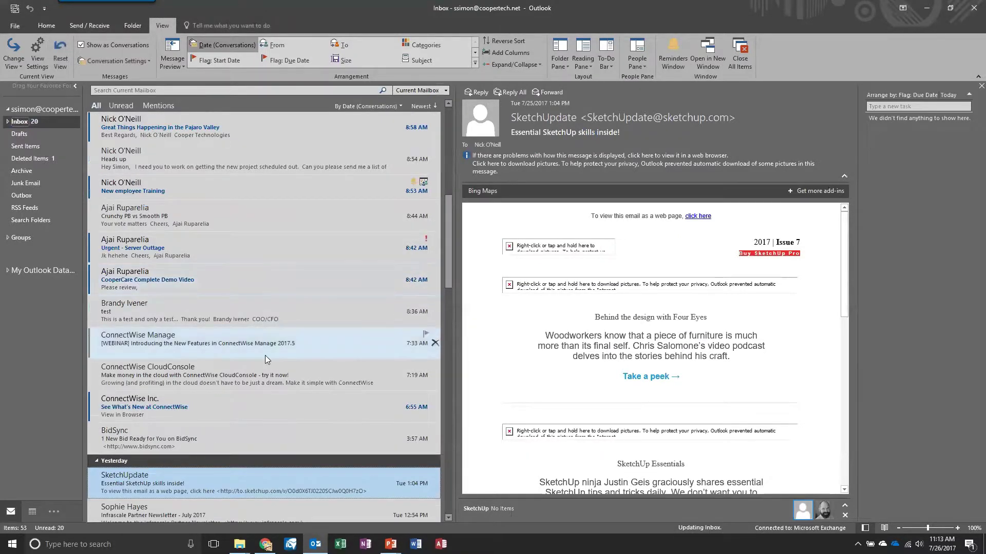
scroll(217, 274, "up", 2)
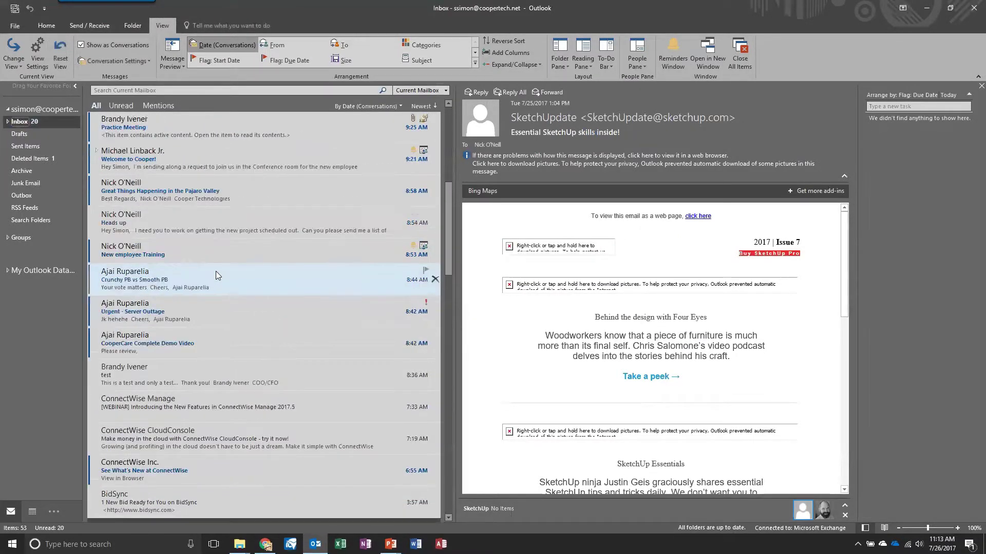
scroll(218, 275, "up", 3)
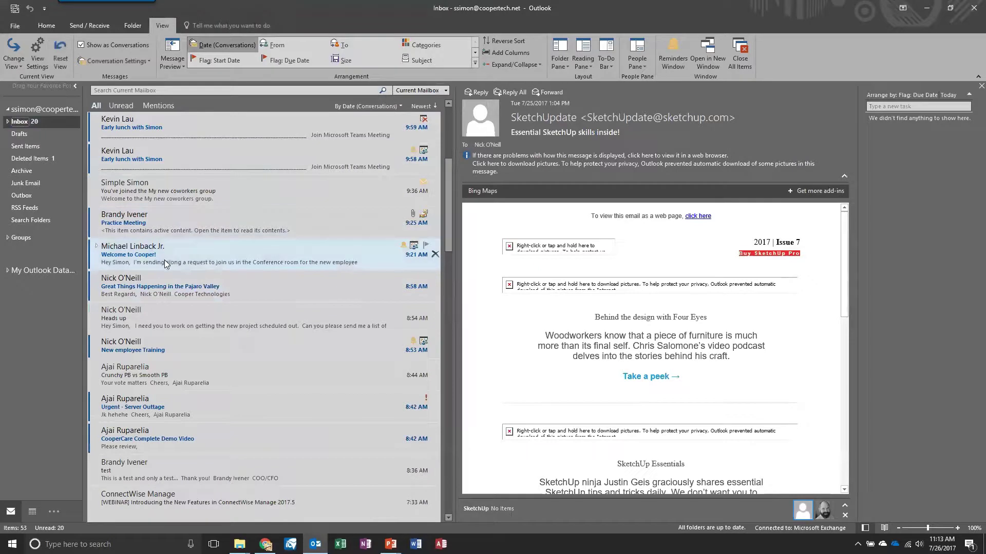
Step: Expand the Welcome to Cooper! thread, read the sent reply, and collapse it again
left_click(99, 249)
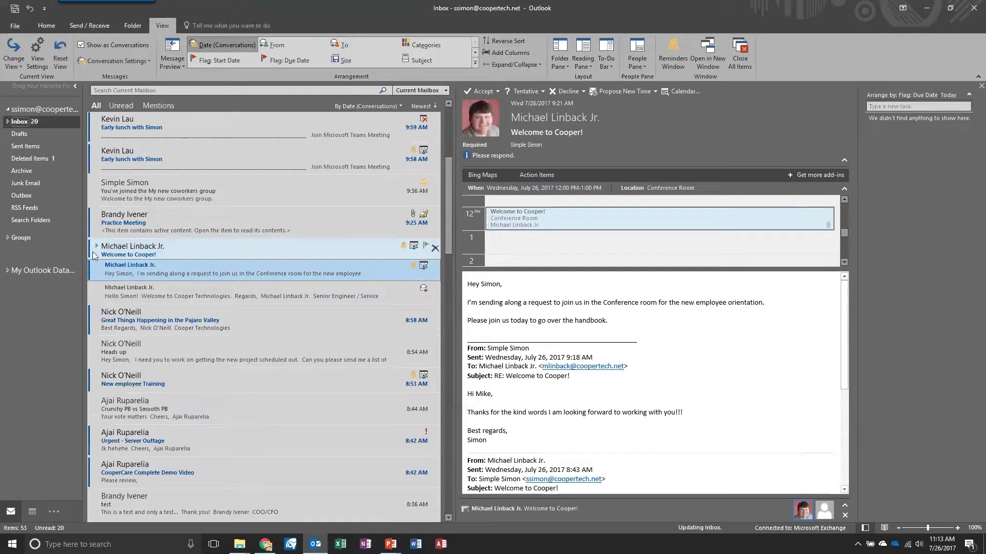
left_click(96, 247)
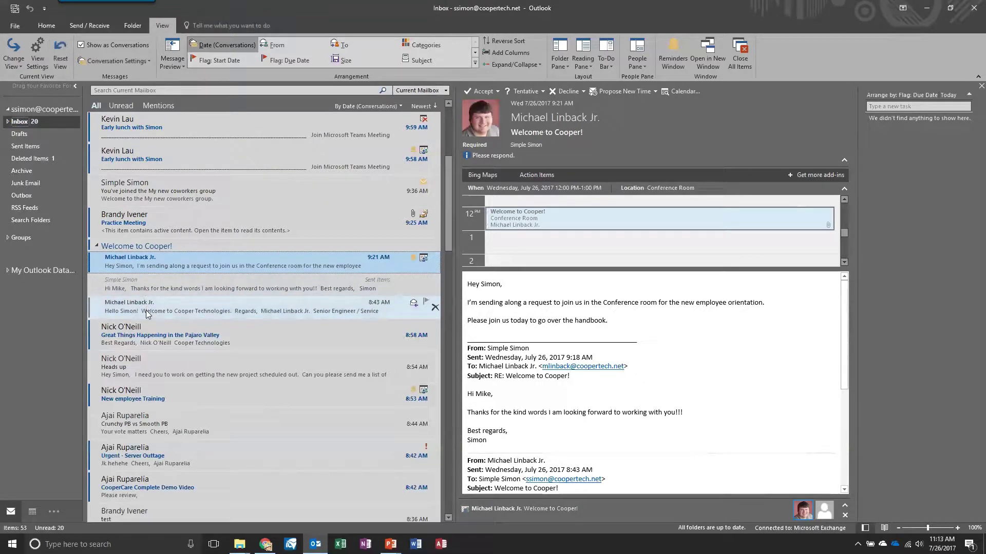
left_click(96, 247)
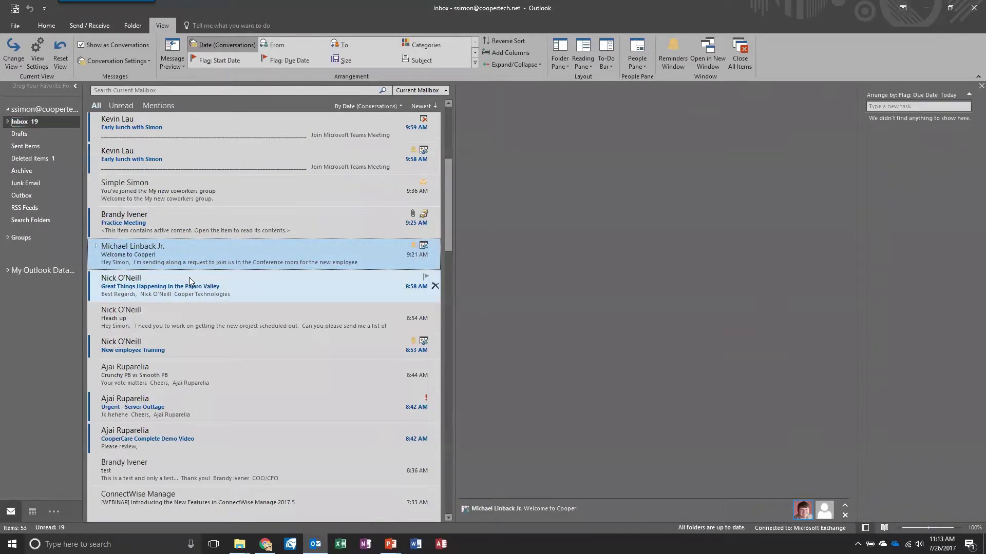
left_click(98, 247)
left_click(100, 248)
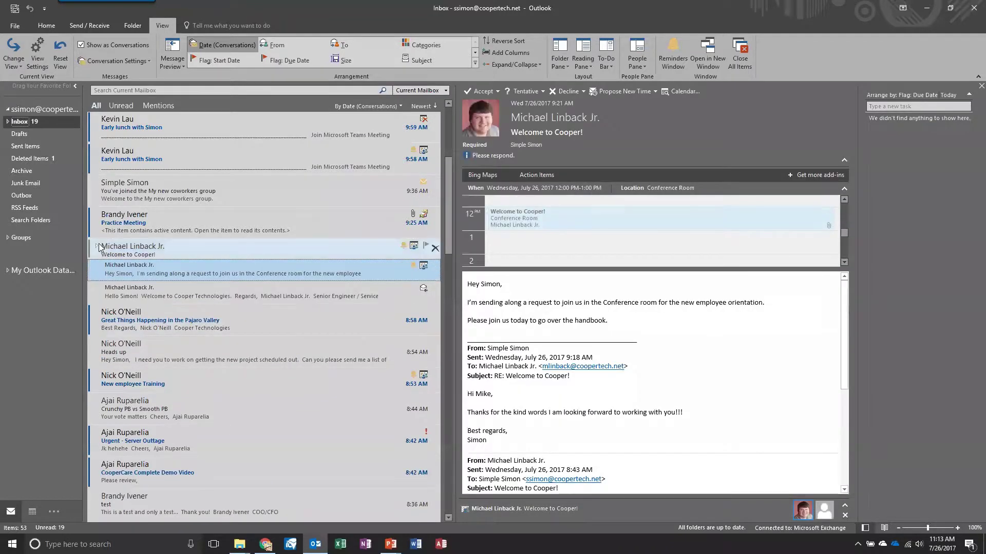
left_click(97, 246)
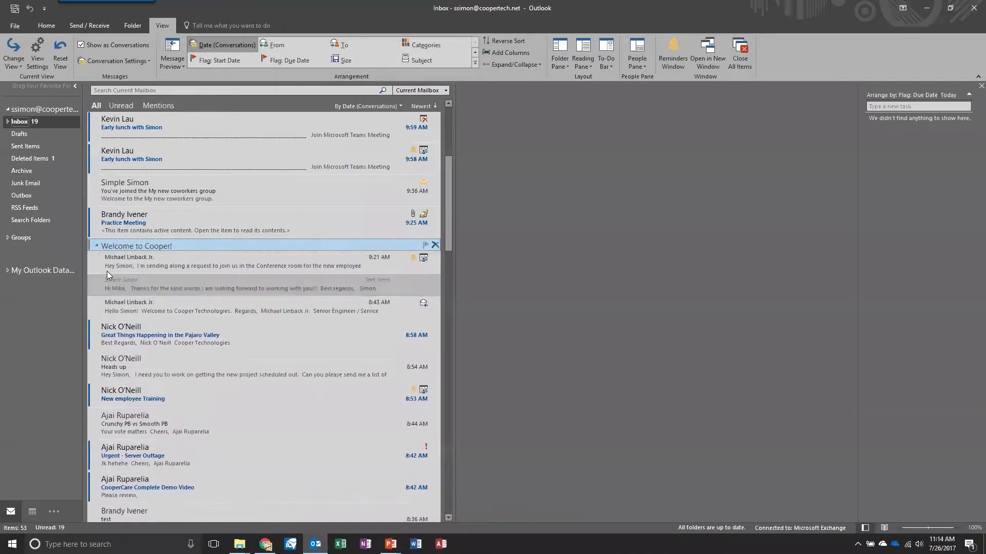
left_click(161, 288)
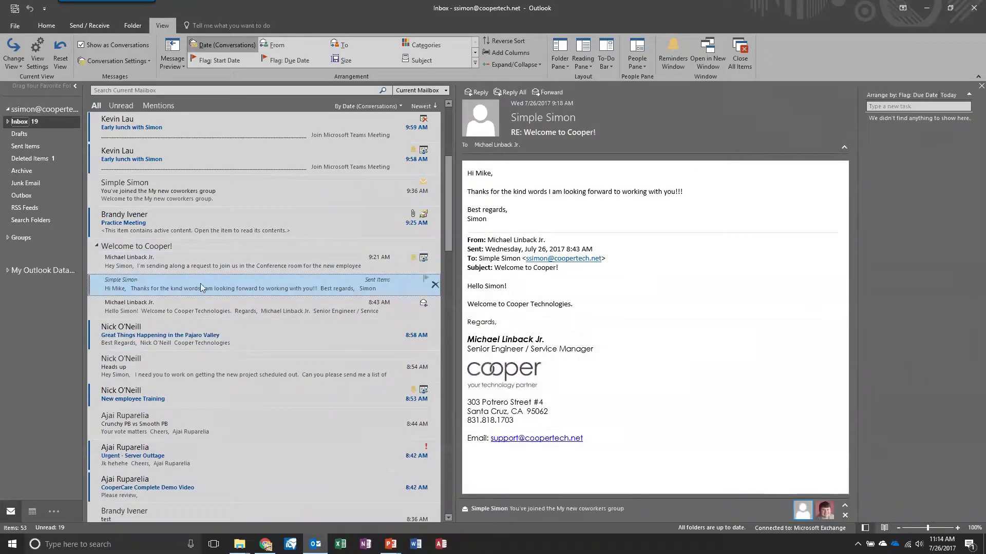
left_click(96, 246)
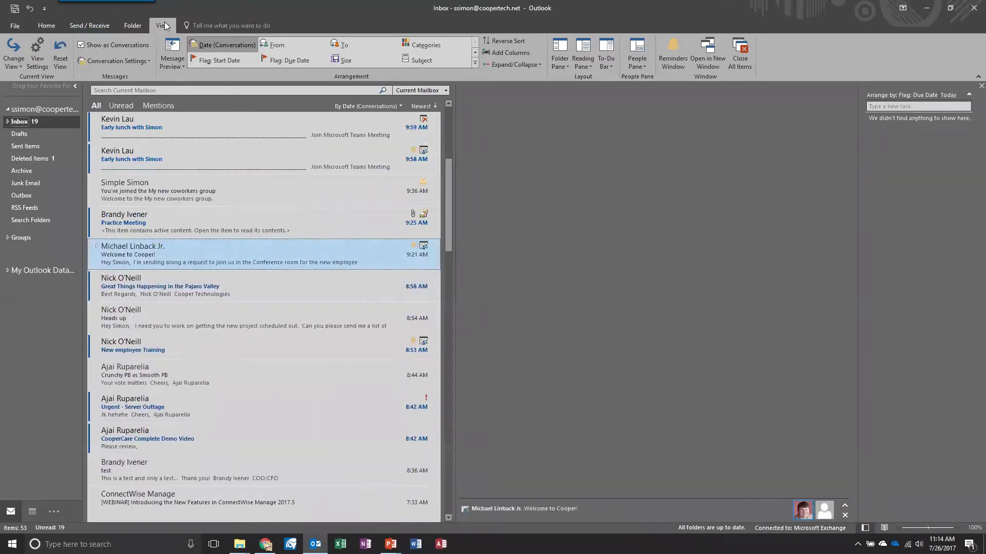
Step: Cancel unchecking Show as Conversations so grouping stays on, then return to the Home tab
left_click(84, 47)
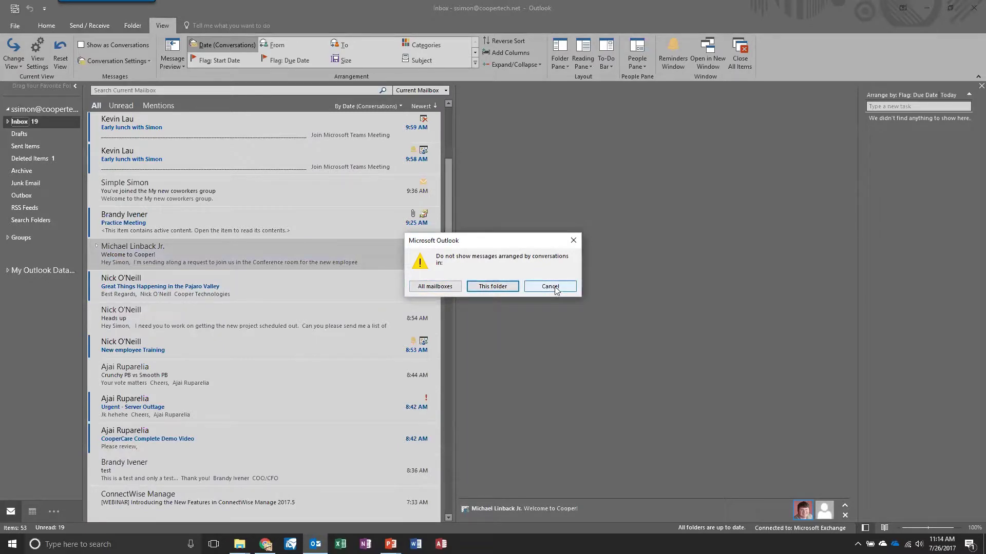
left_click(491, 285)
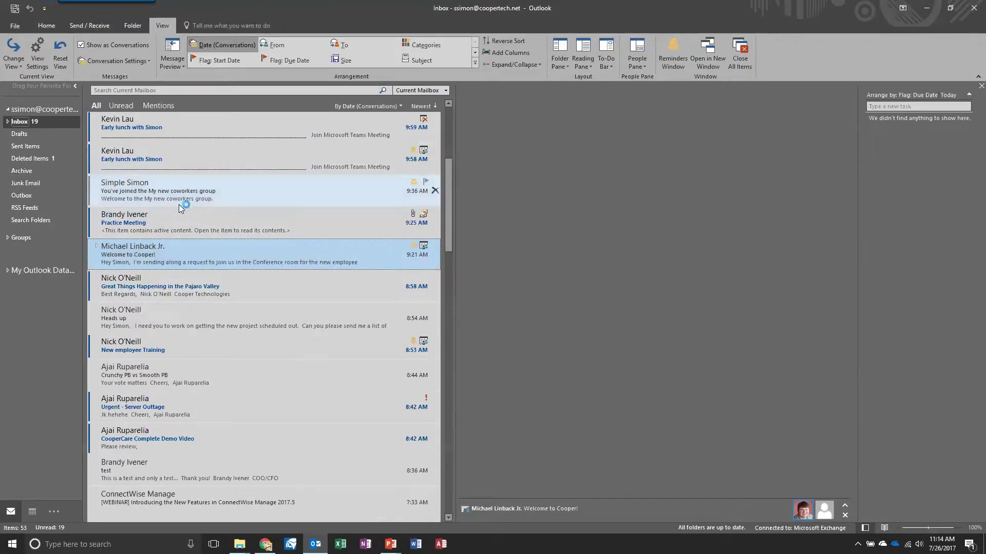
left_click(38, 27)
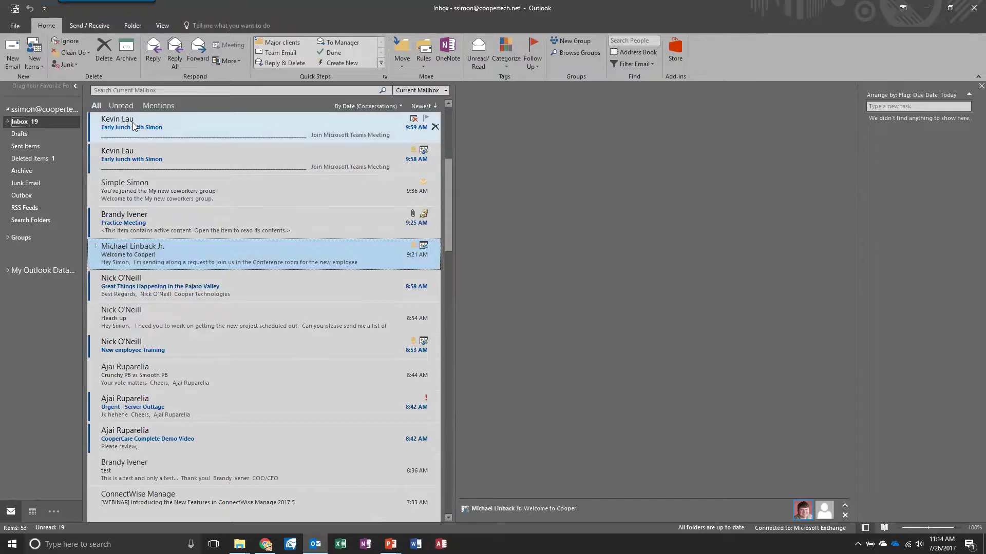
Step: Scroll to the top of the Inbox and open the forwarded Supcase purchase email
scroll(283, 231, "up", 3)
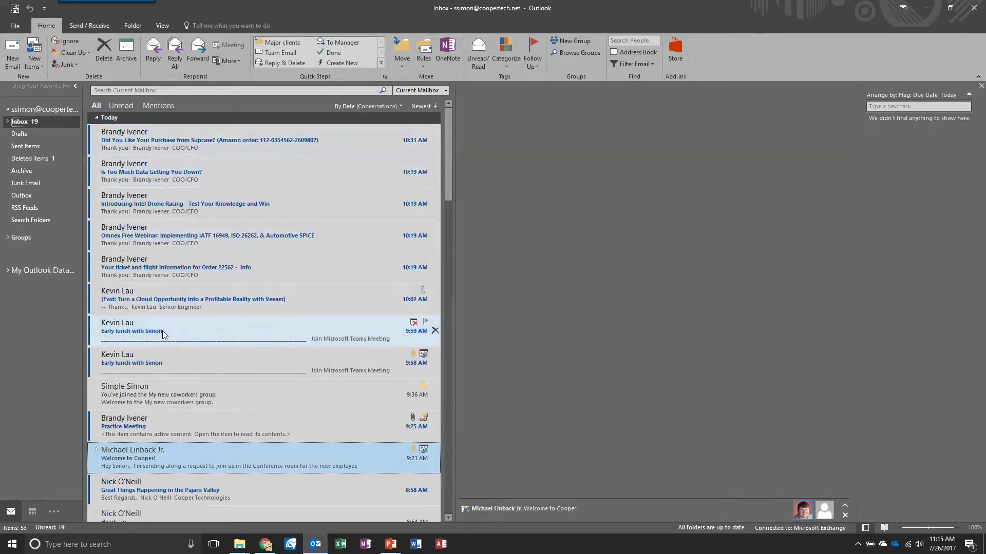
left_click(157, 134)
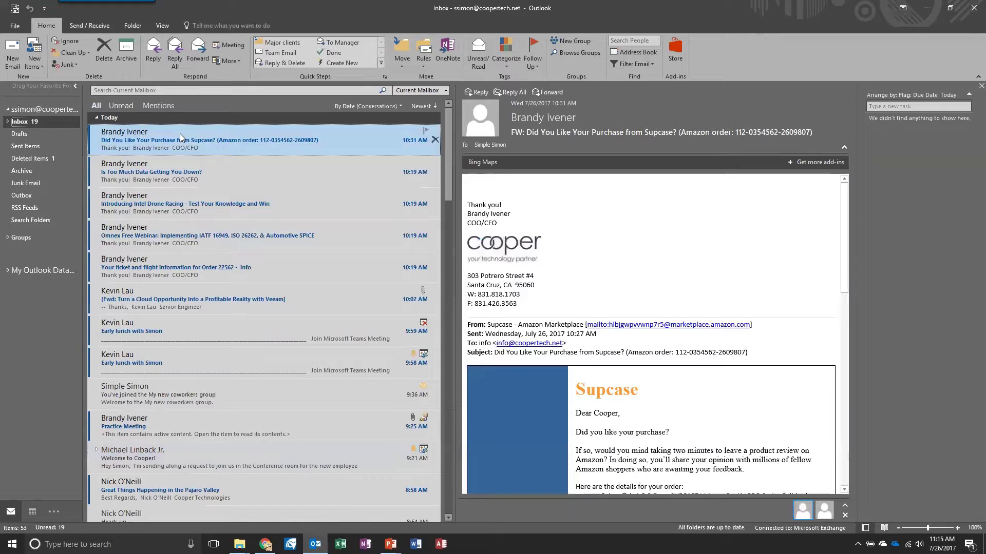
Step: Give the Team Email quick step two colleague recipients picked from autocomplete, and save it
left_click(275, 54)
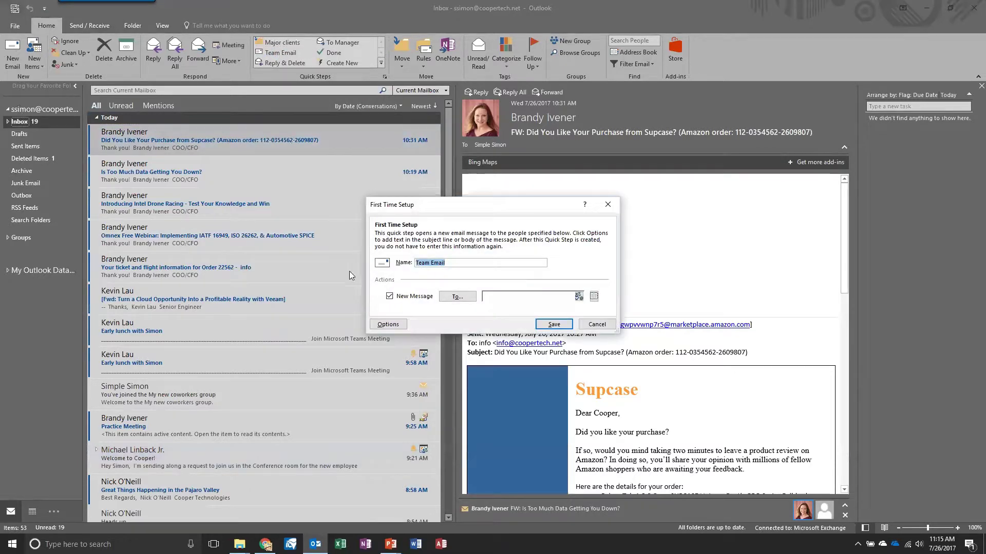
left_click(496, 298)
type("a")
key("Return")
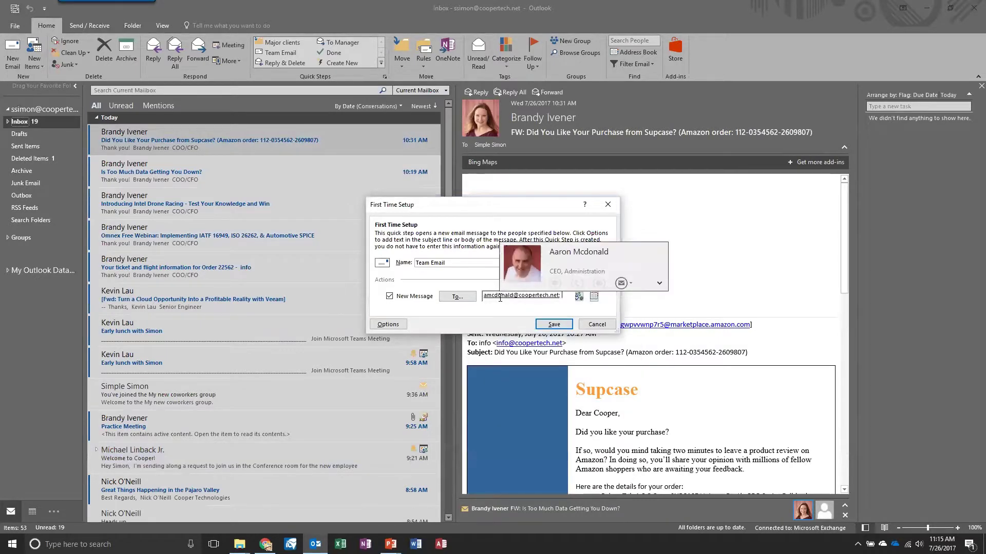
type("bra")
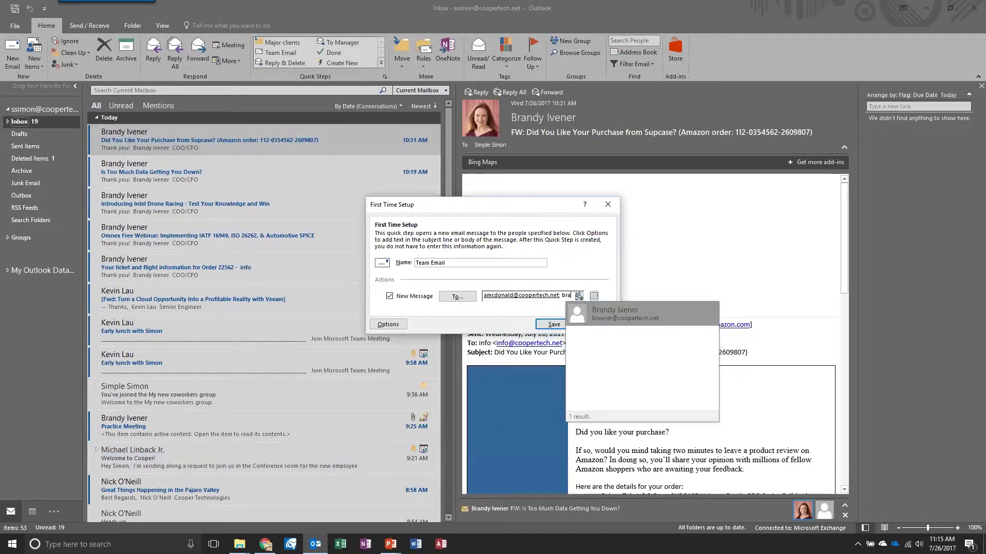
left_click(635, 316)
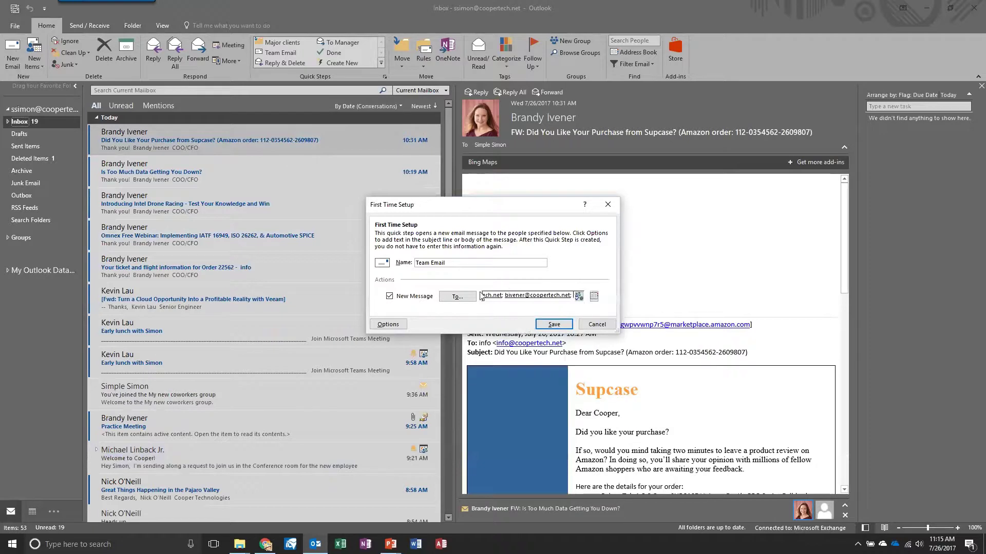
left_click(553, 324)
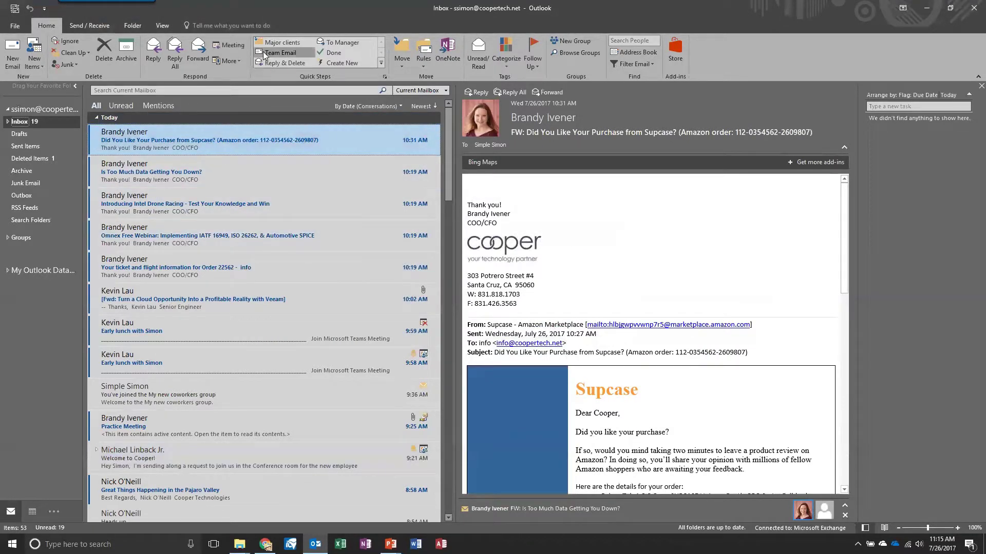
Step: Send a Team Email with the subject 'here is something interesting' to both colleagues
left_click(263, 52)
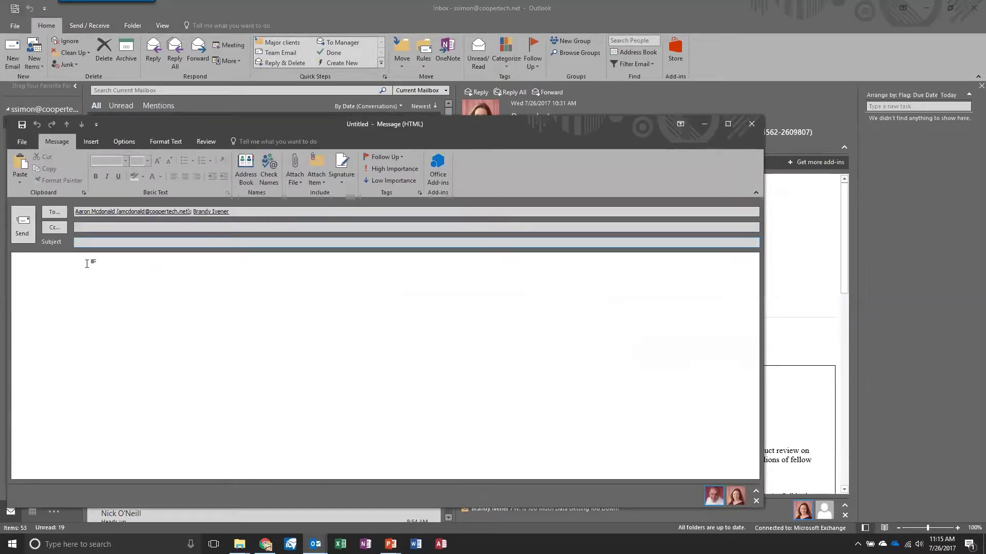
type("here is something interesting")
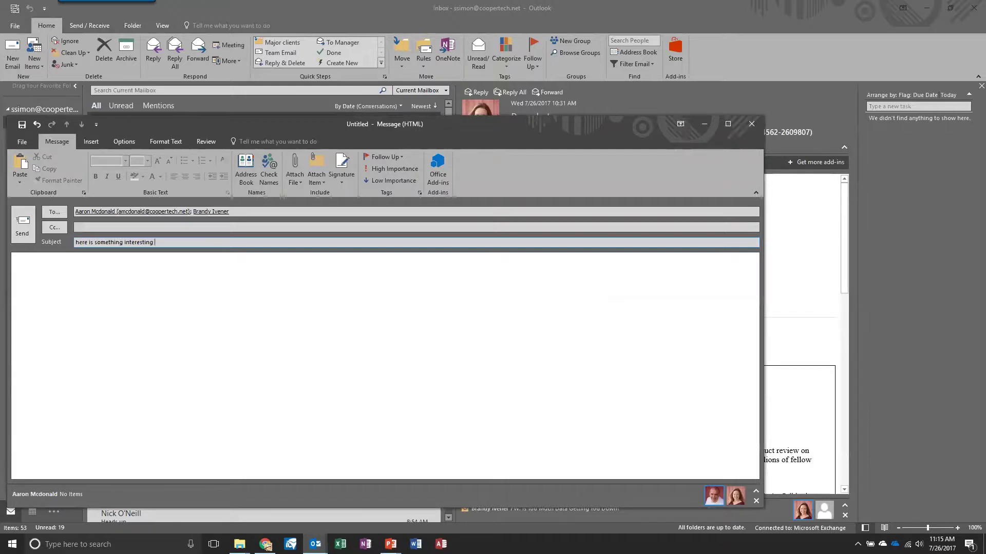
left_click(22, 225)
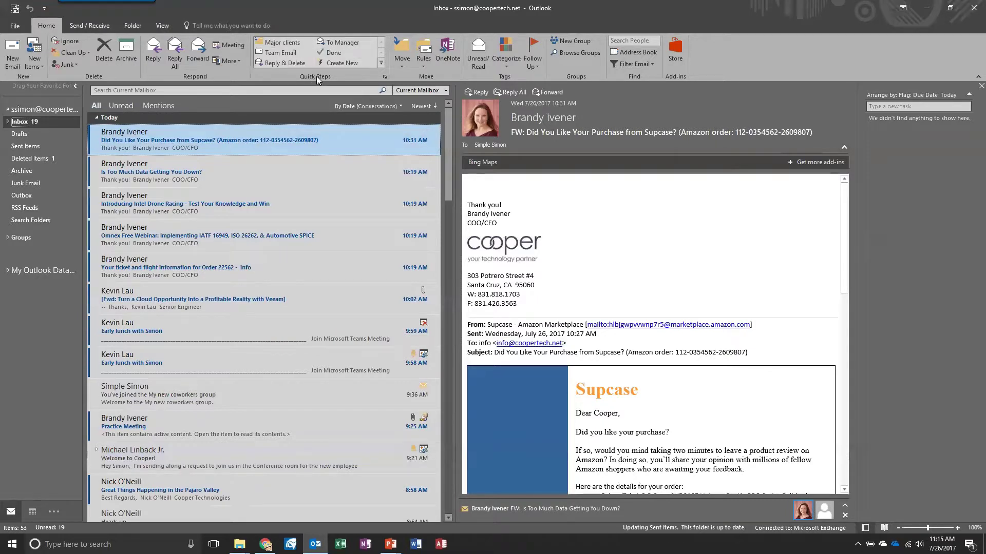
Step: Open Manage Quick Steps from the Quick Steps gallery and view the New quick step types
left_click(381, 63)
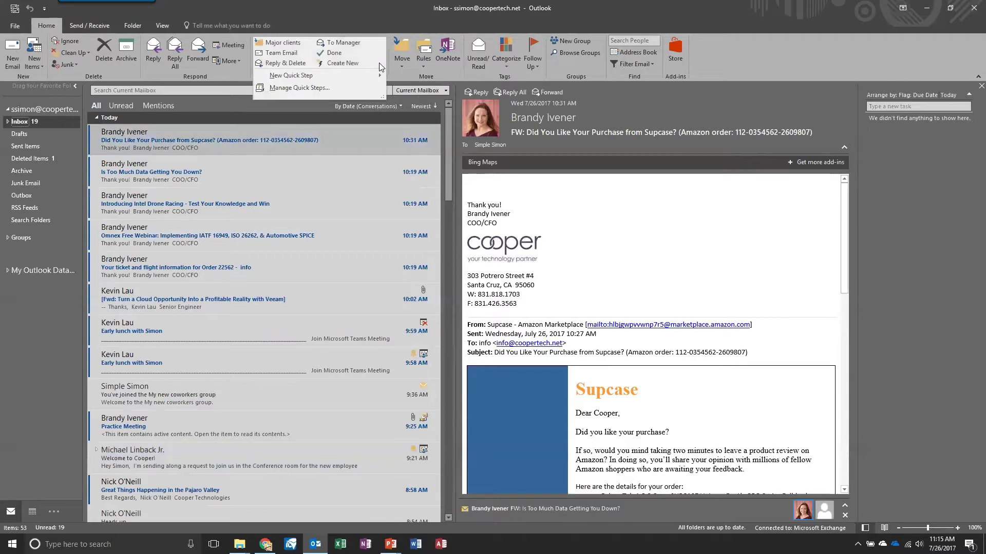
left_click(399, 73)
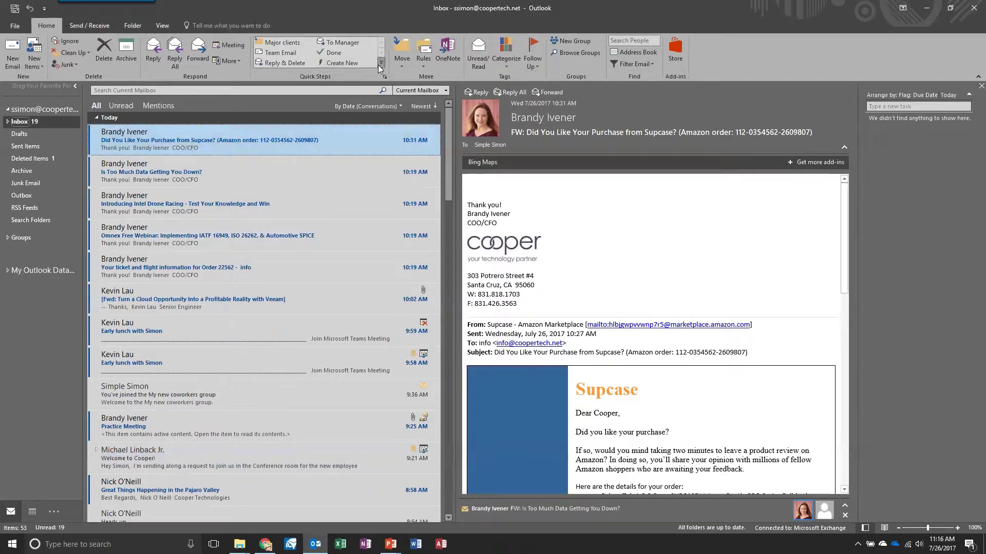
left_click(380, 64)
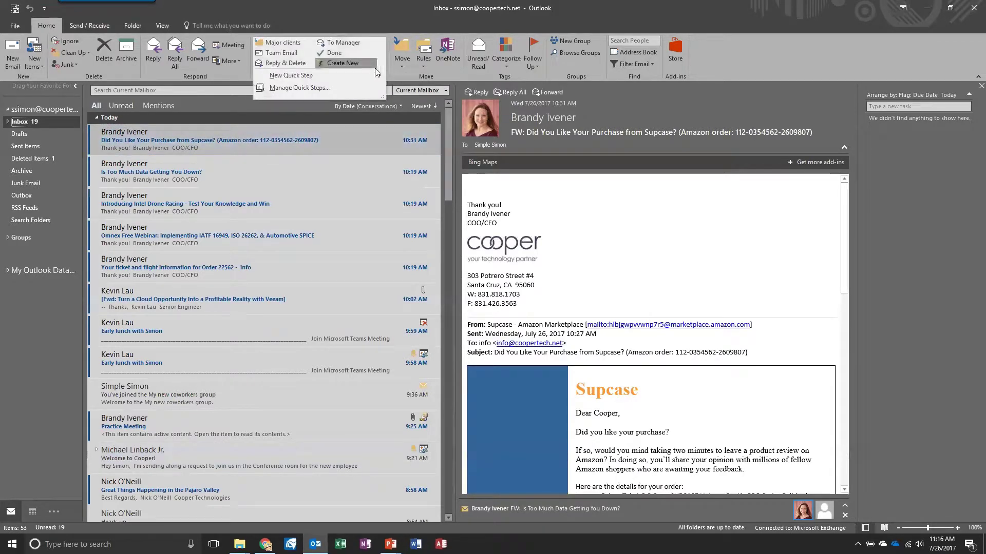
left_click(303, 88)
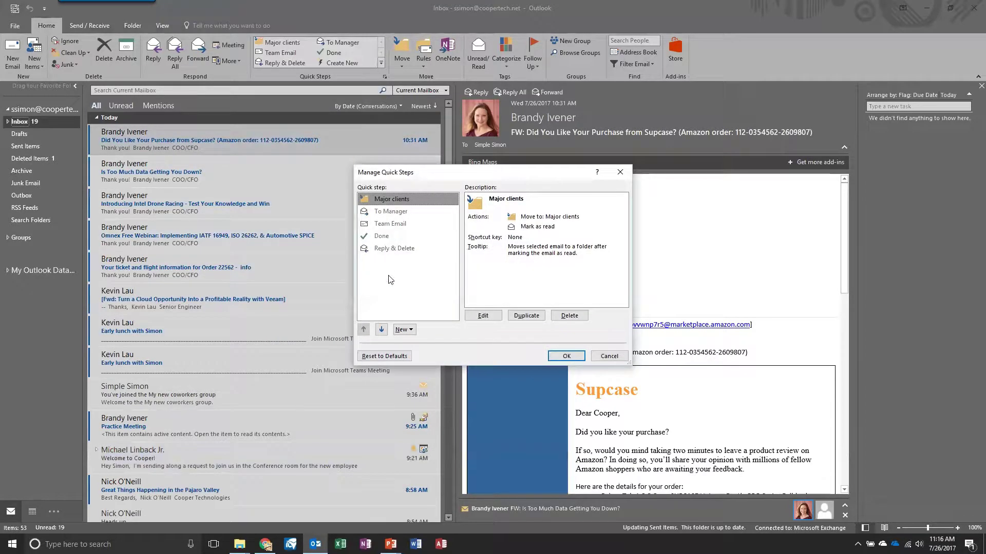
left_click(411, 331)
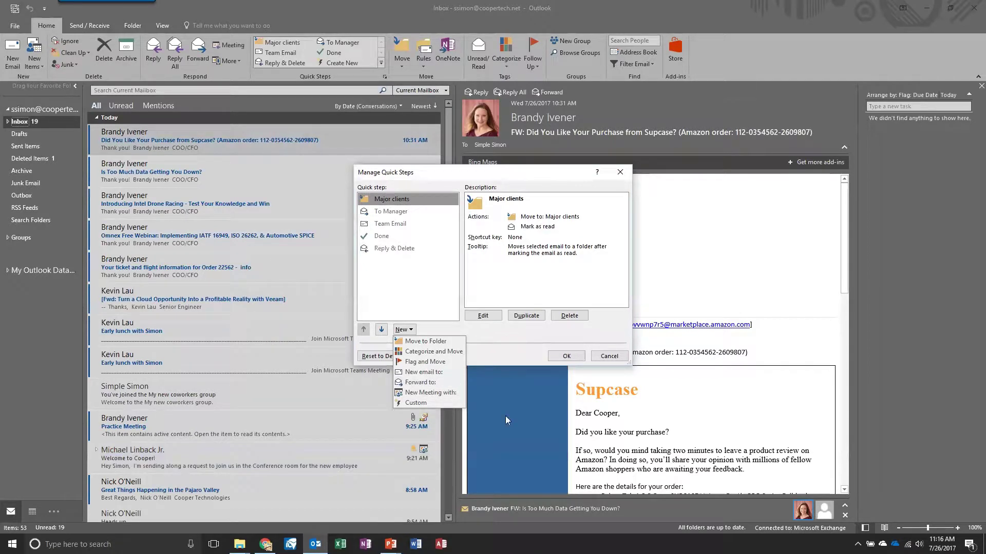
left_click(571, 356)
Step: Close the quick step manager and apply Blue Category to the Supcase email, keeping its name
left_click(571, 356)
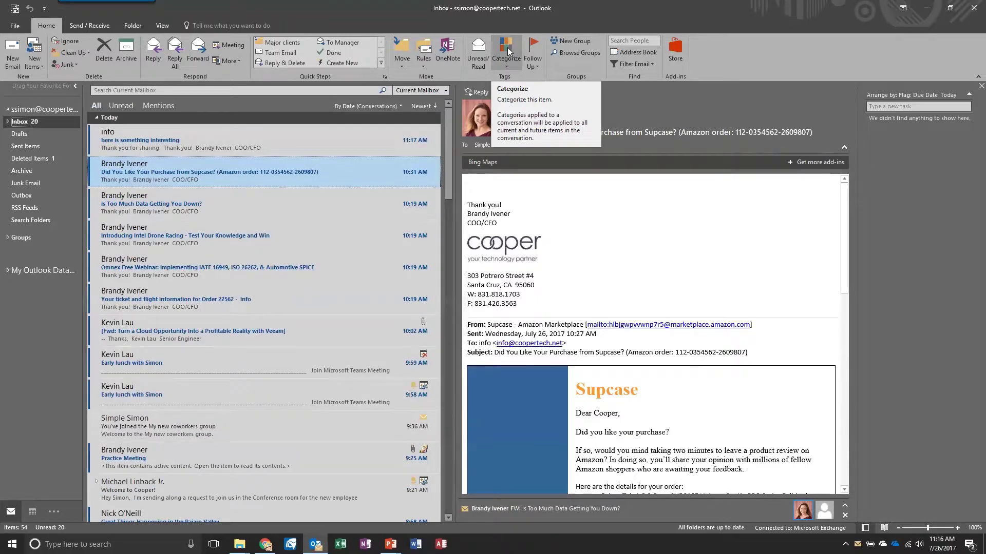
left_click(507, 50)
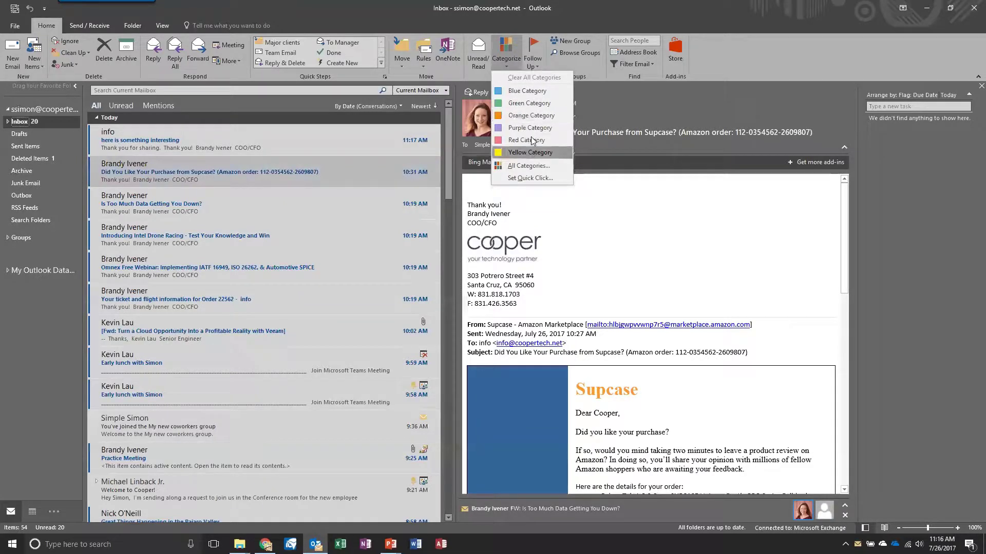
left_click(368, 138)
left_click(510, 50)
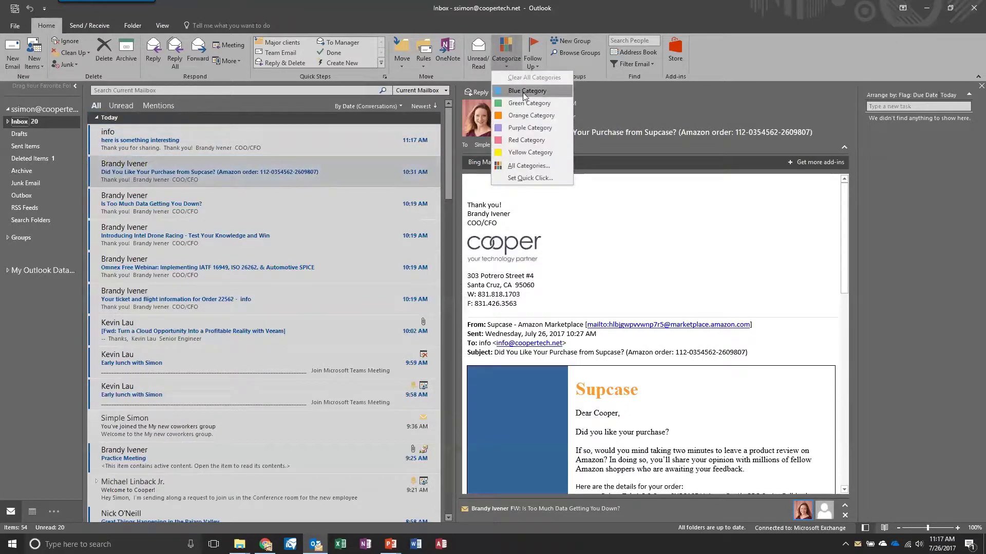
left_click(521, 78)
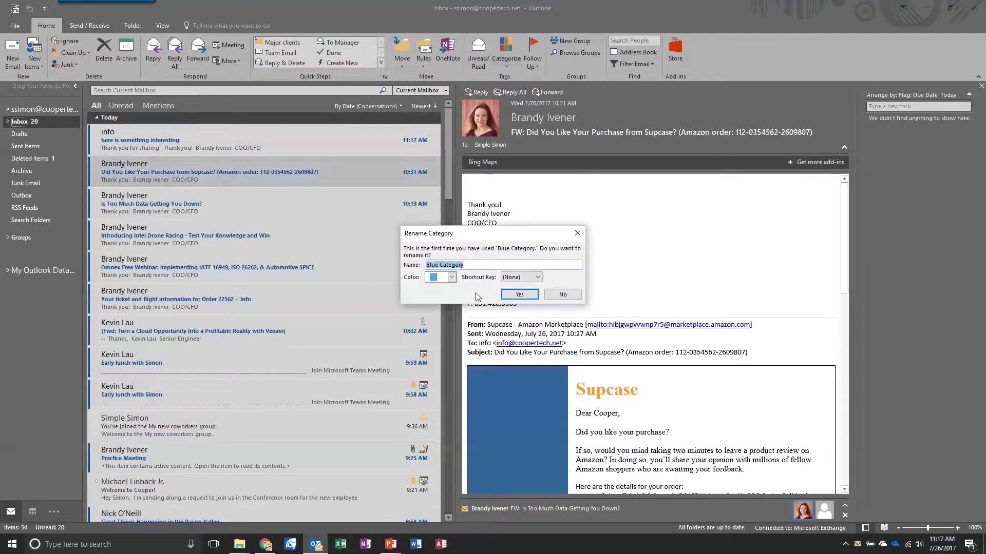
left_click(519, 295)
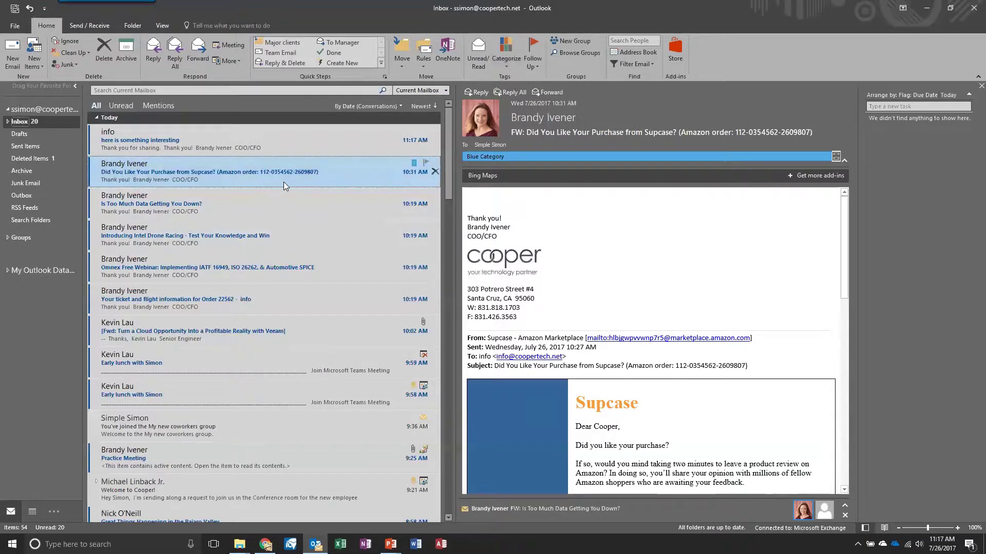
Step: Rename Blue Category to 'Important messages' in the All Categories manager
left_click(501, 57)
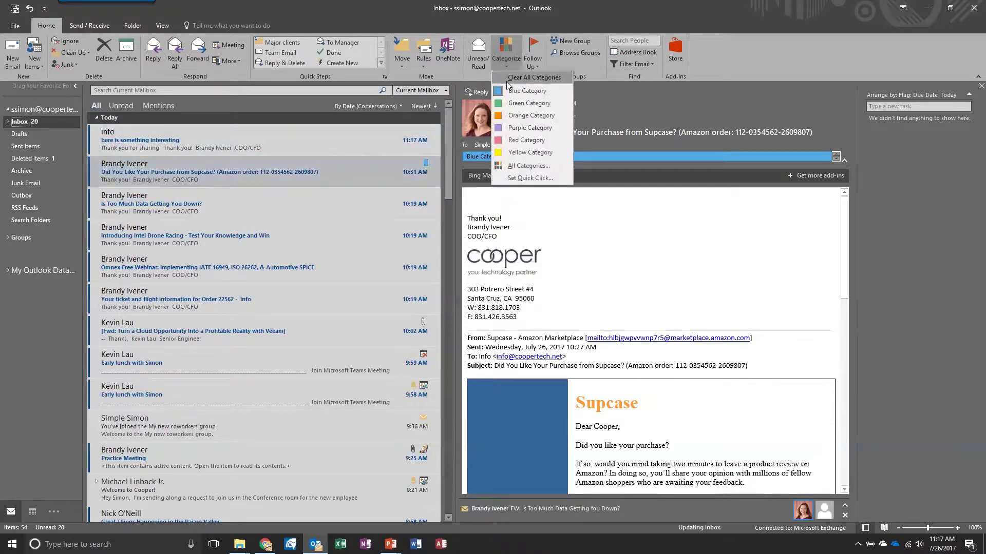
left_click(528, 165)
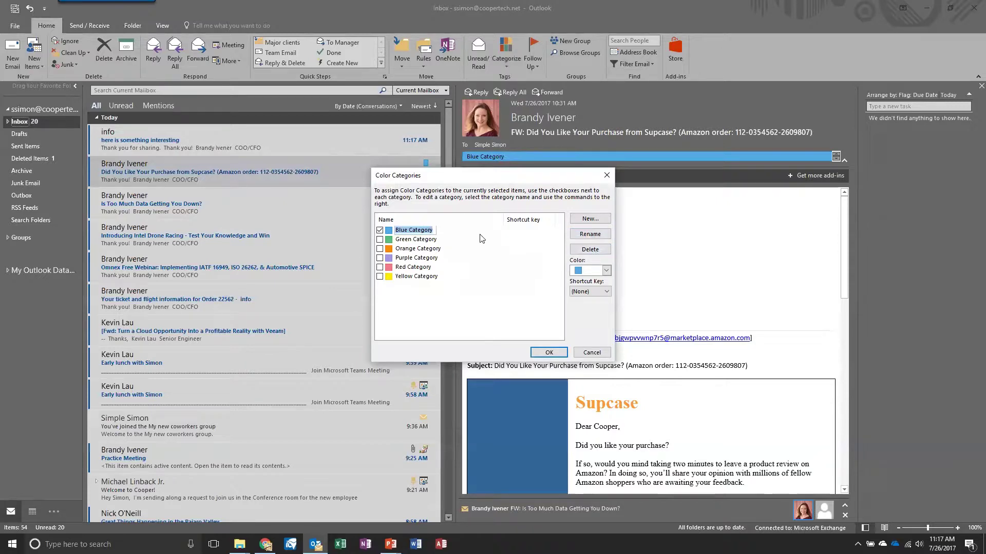
type("Important messages")
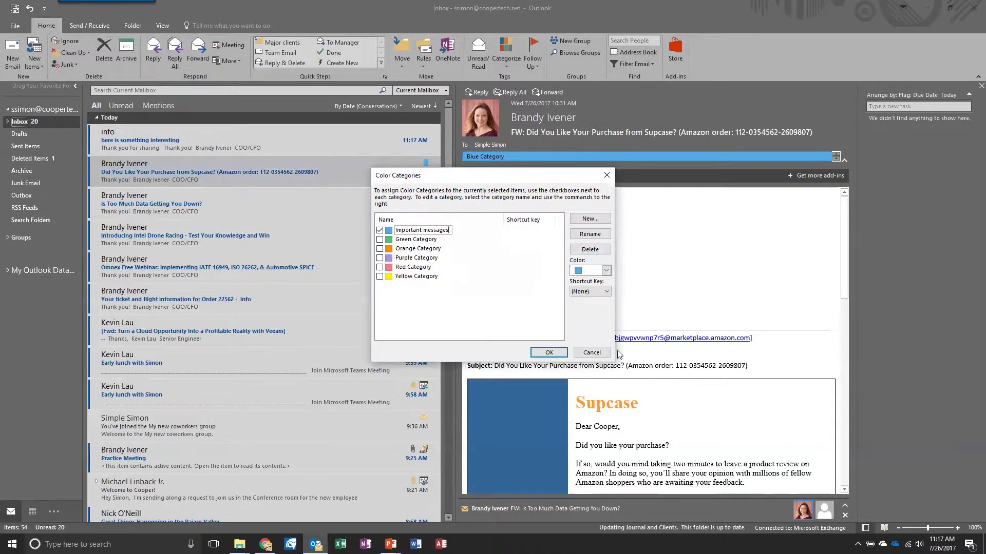
left_click(548, 352)
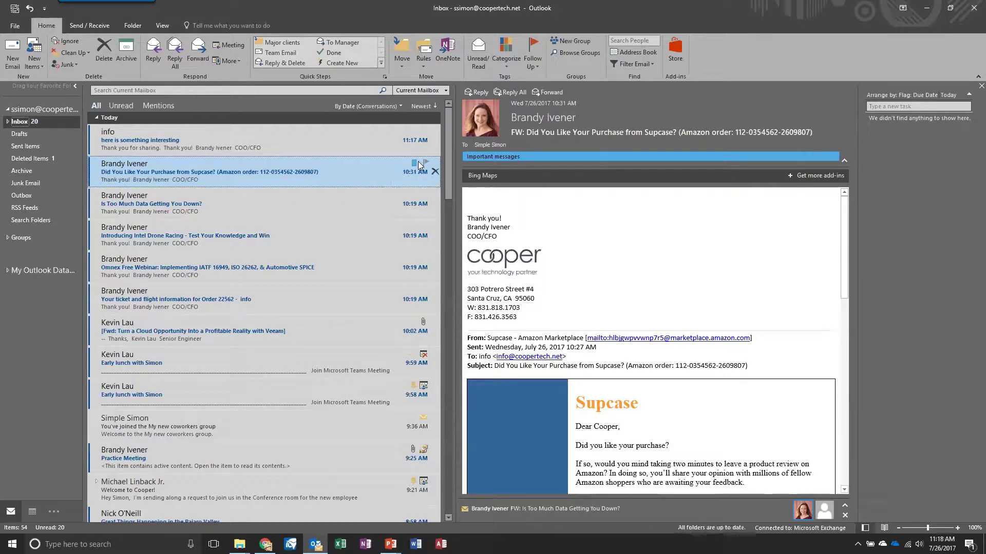
Step: Reopen the category manager, start a new category, and cancel out without changes
left_click(506, 64)
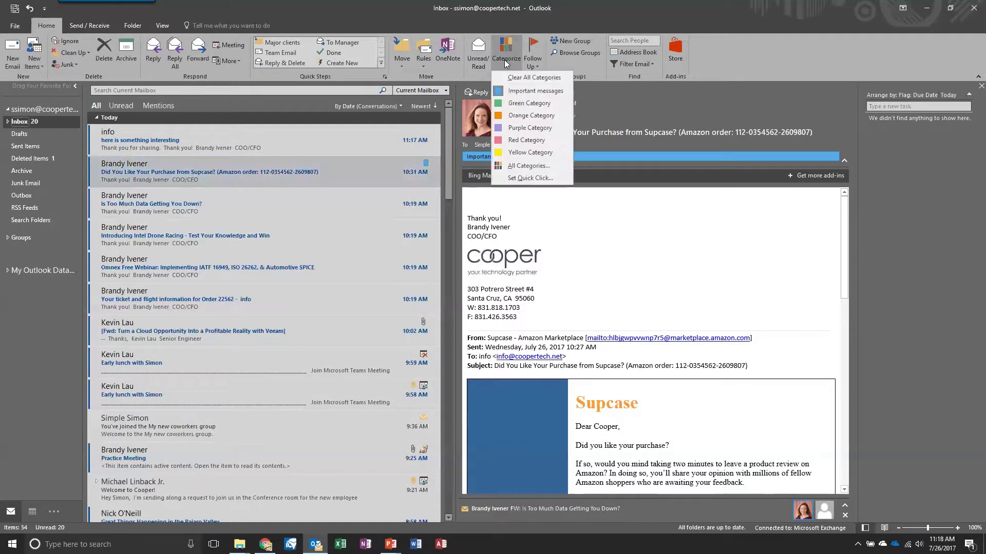
left_click(521, 167)
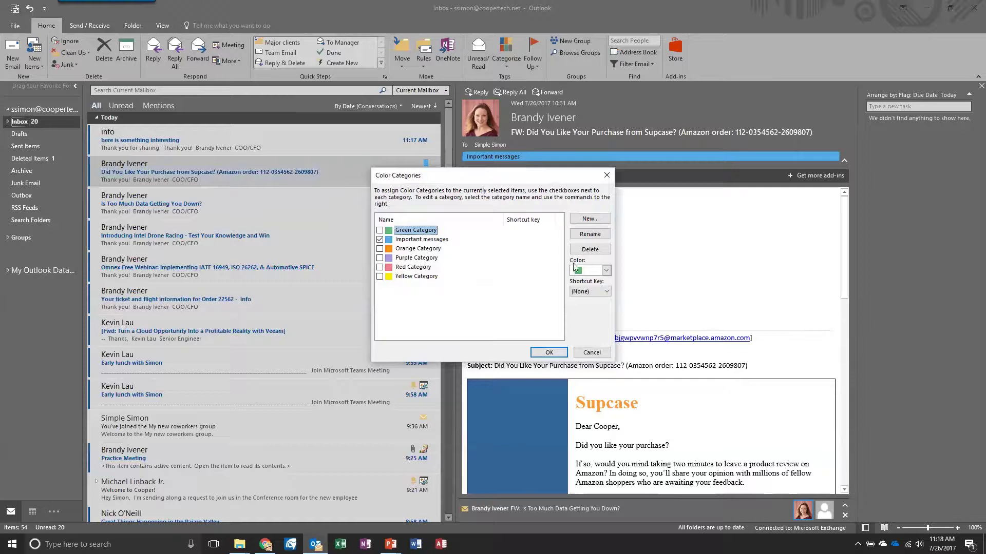
left_click(592, 221)
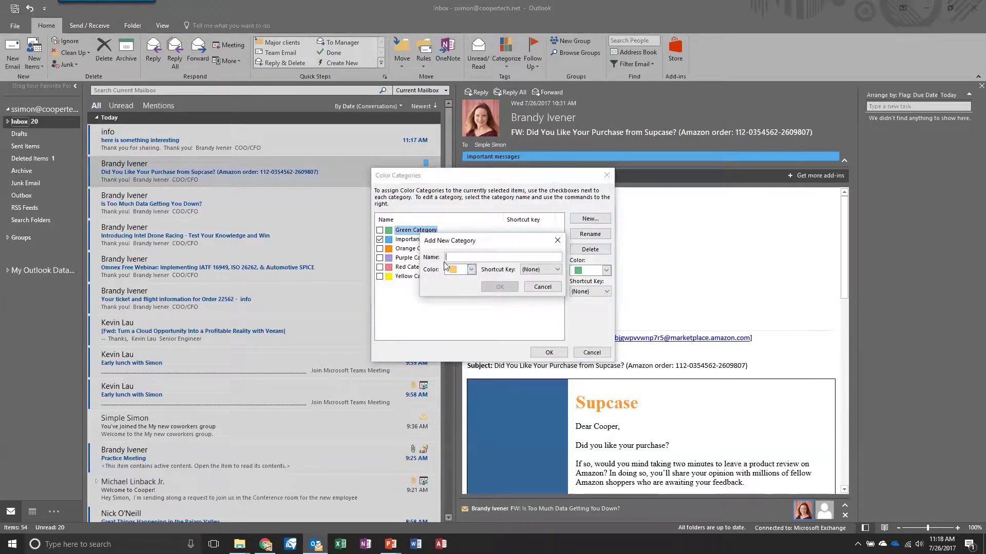
left_click(551, 289)
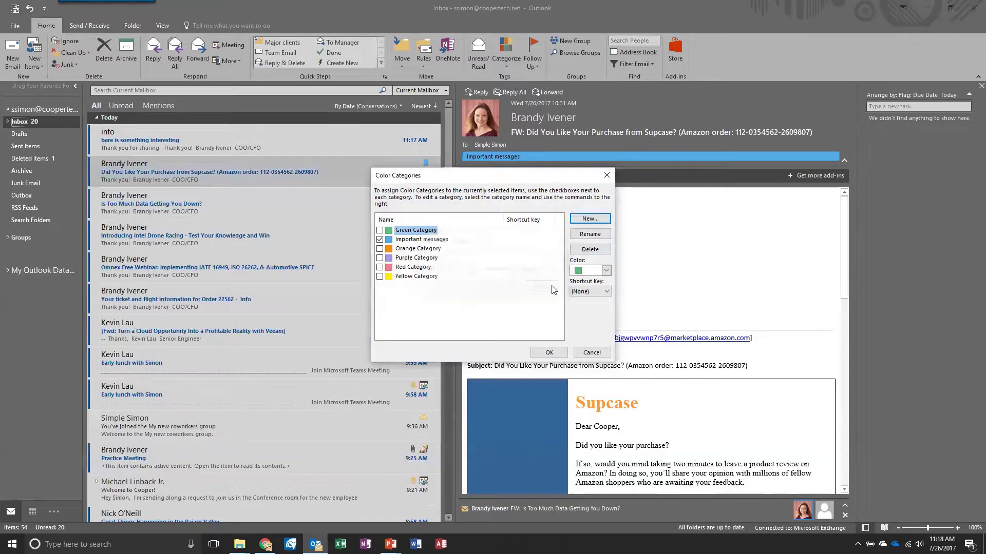
left_click(591, 353)
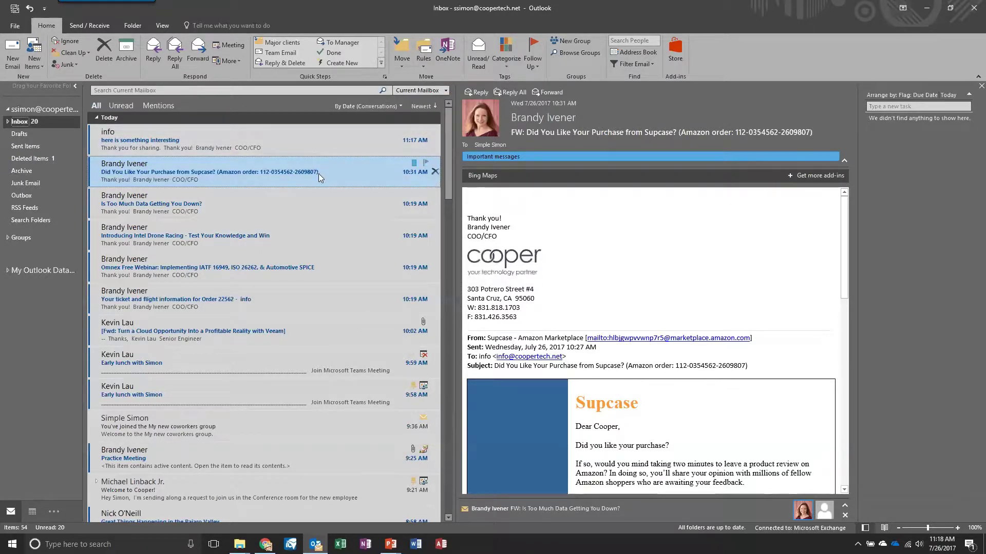
Step: Add an Always Move Messages From rule for the Supcase sender, targeting Inbox > Clients
right_click(277, 175)
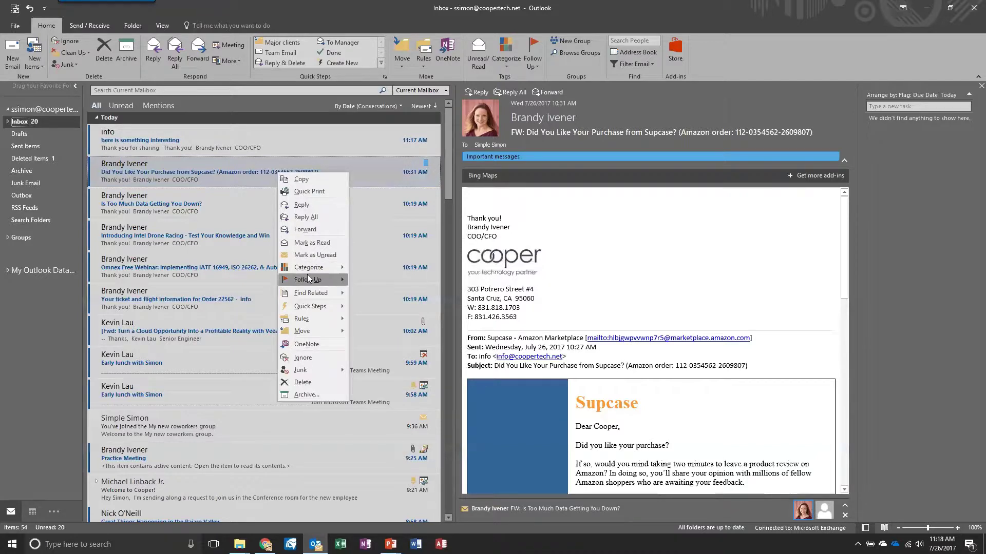
mouse_move(308, 280)
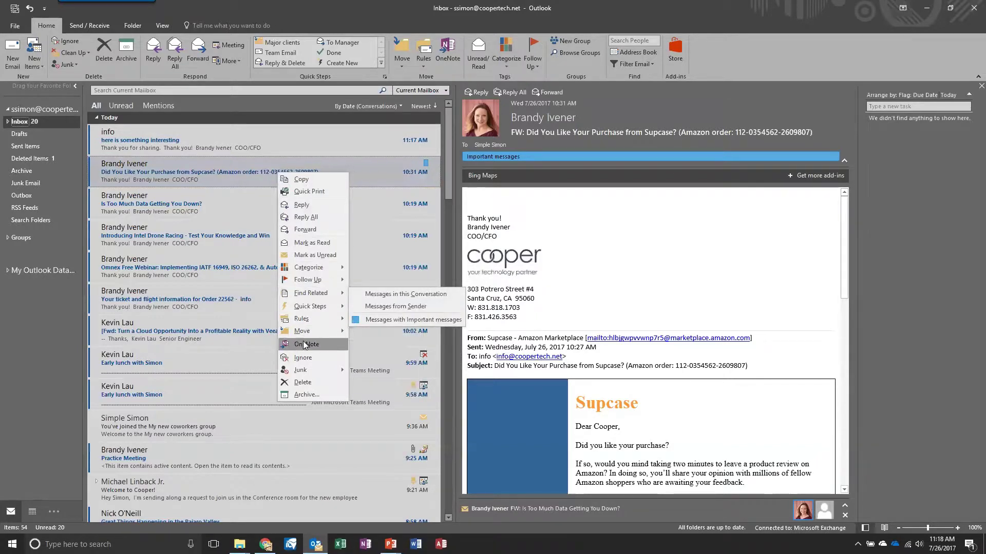
mouse_move(305, 314)
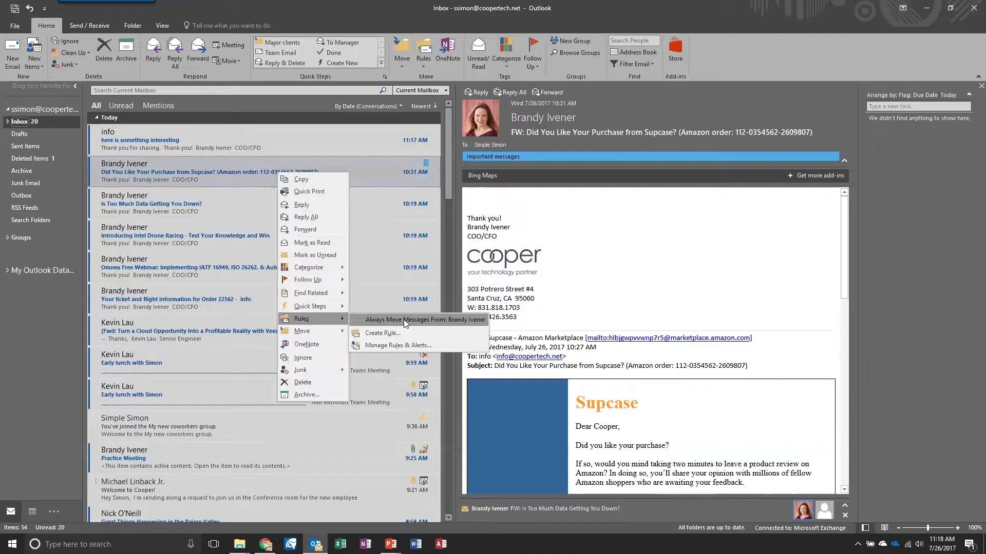
left_click(403, 320)
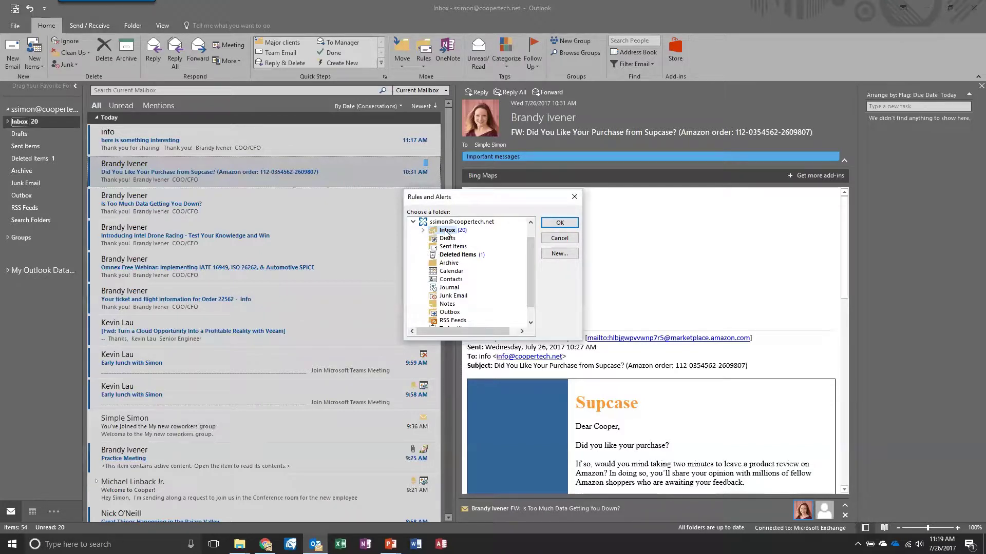
left_click(423, 234)
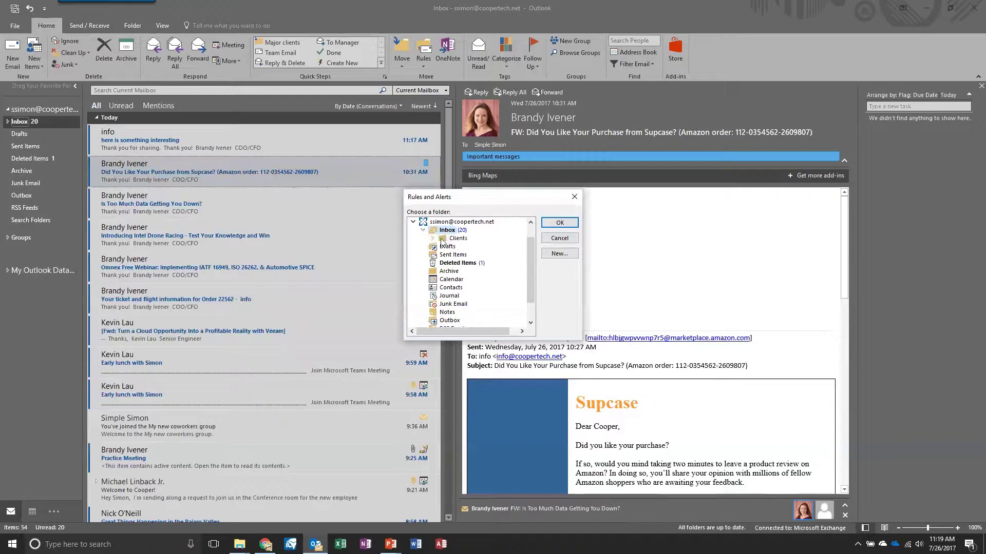
left_click(455, 238)
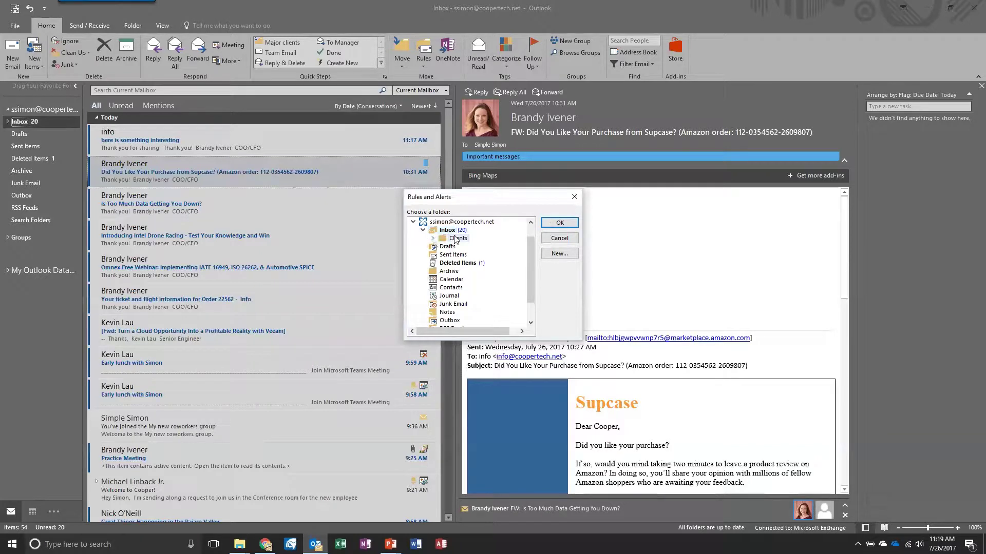
left_click(567, 224)
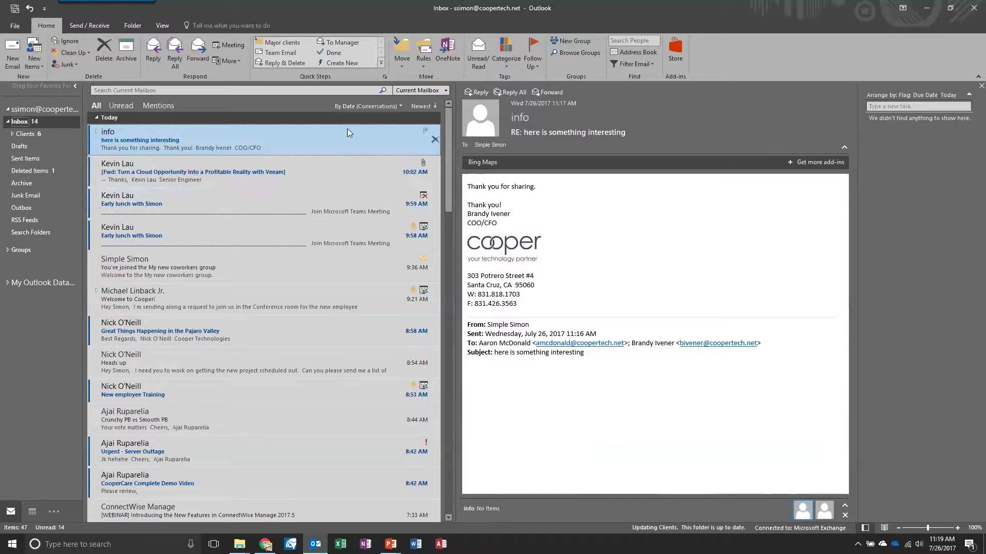
Step: Delete the sender's move-to-Clients rule in File > Manage Rules & Alerts, confirming with Yes
left_click(15, 27)
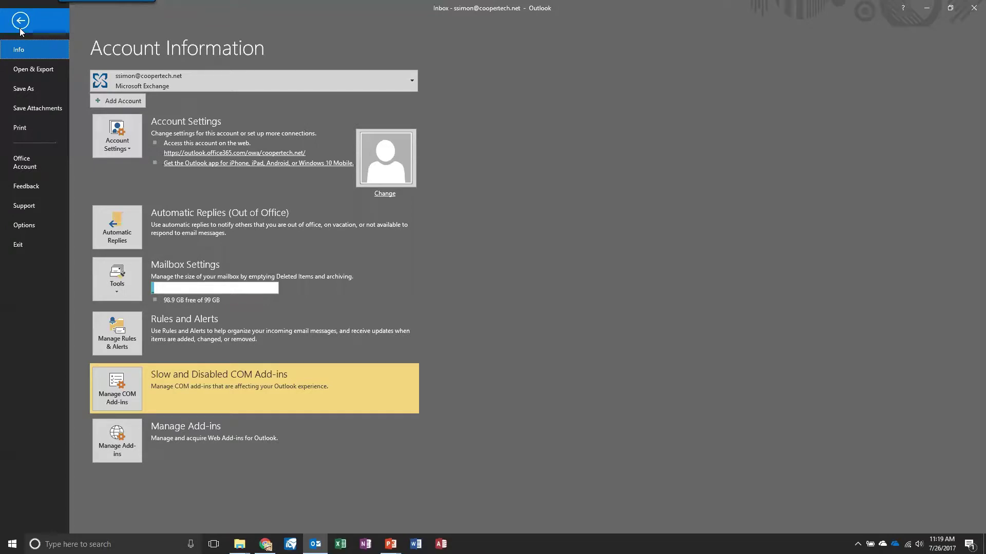
left_click(21, 30)
left_click(19, 28)
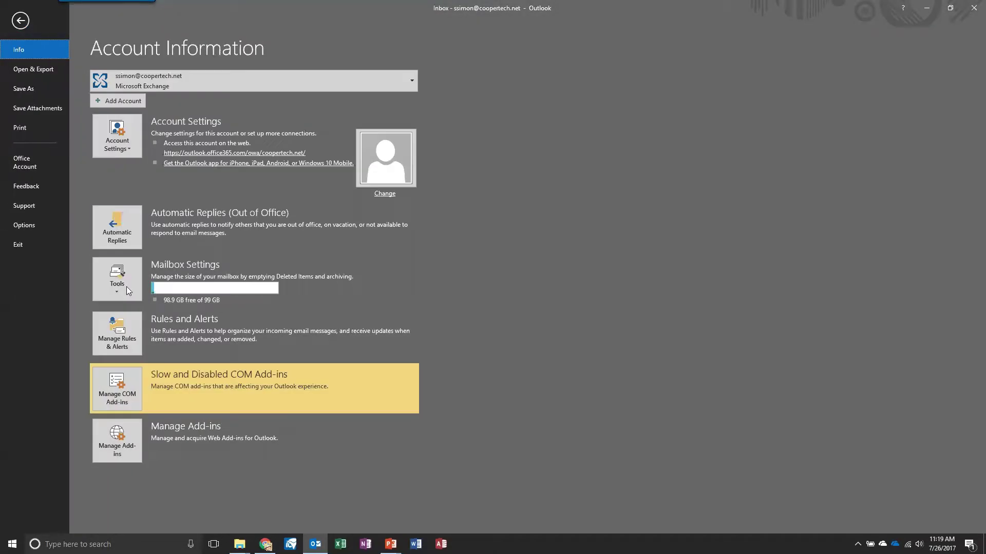
left_click(121, 339)
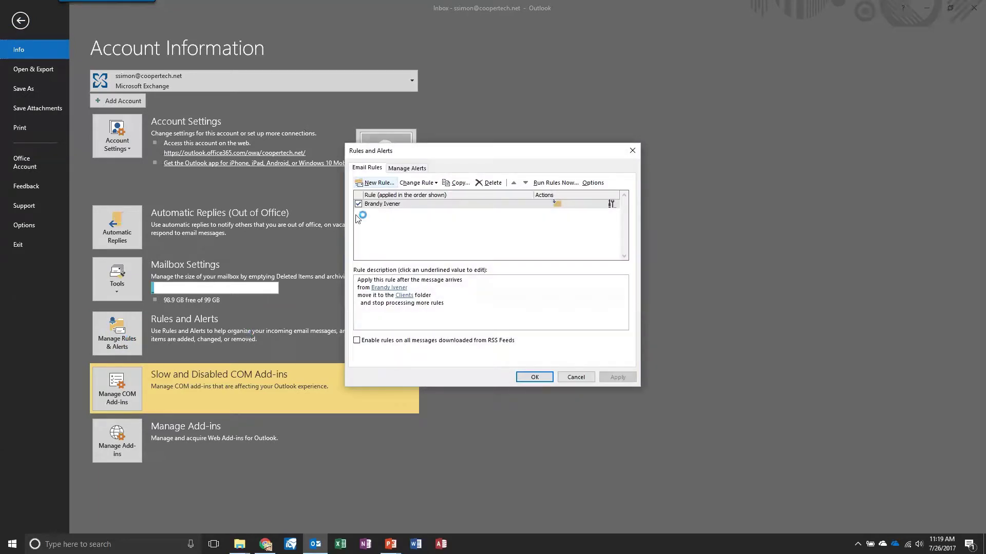
left_click(433, 204)
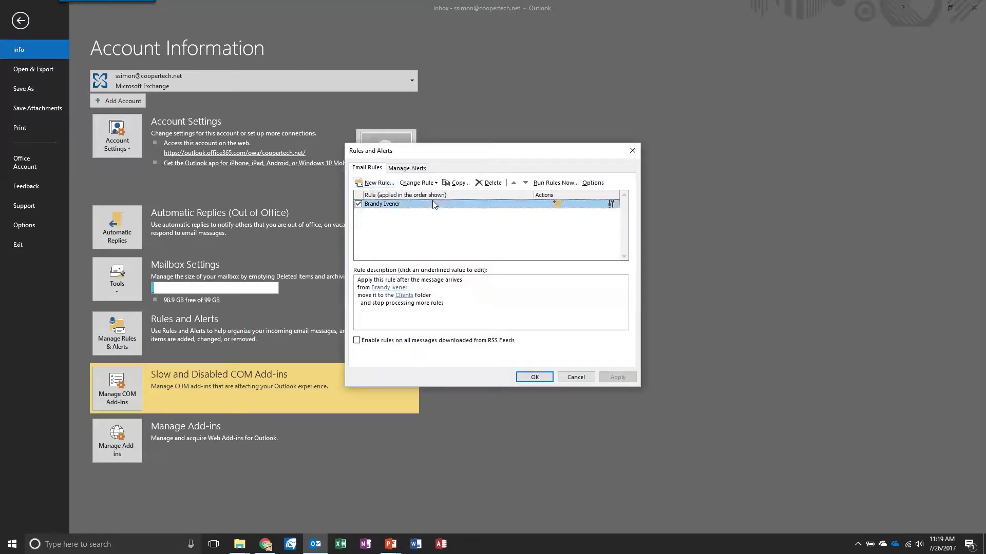
left_click(491, 184)
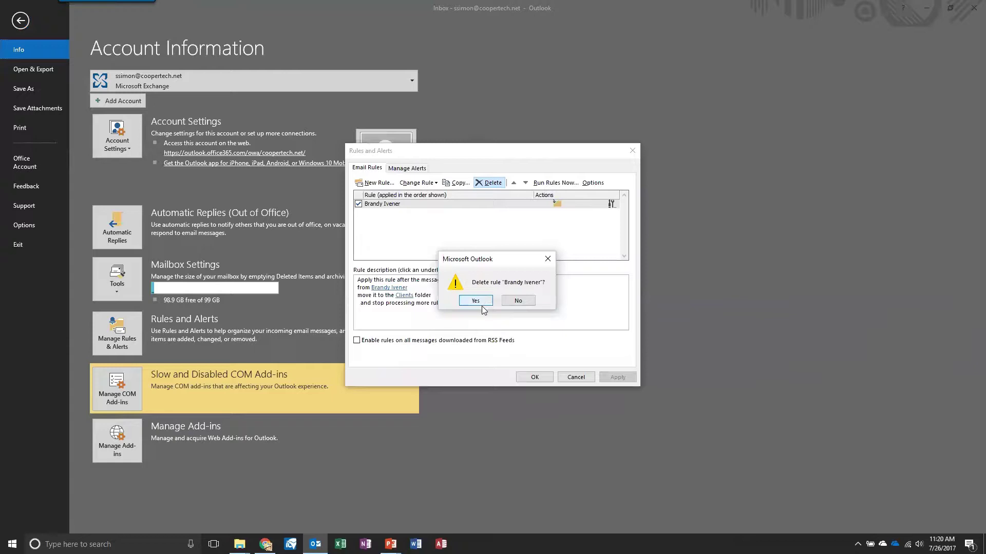
left_click(482, 301)
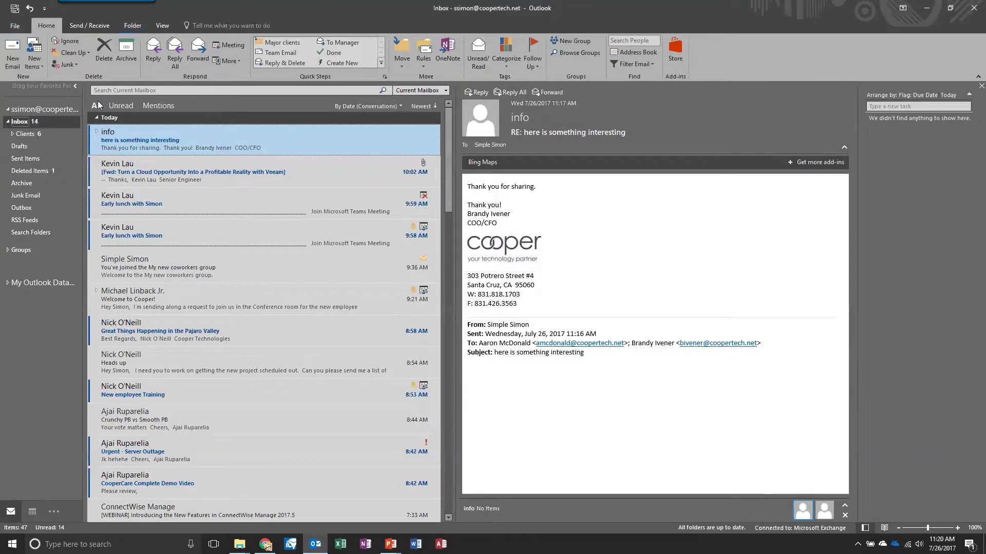
Step: Select the Clients folder and expand it to reveal Major clients
left_click(13, 135)
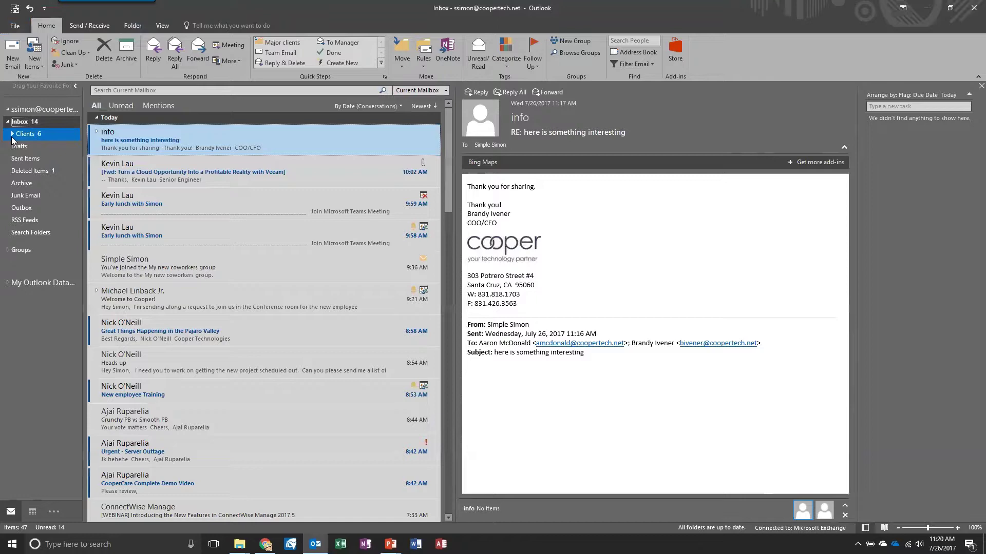
left_click(12, 136)
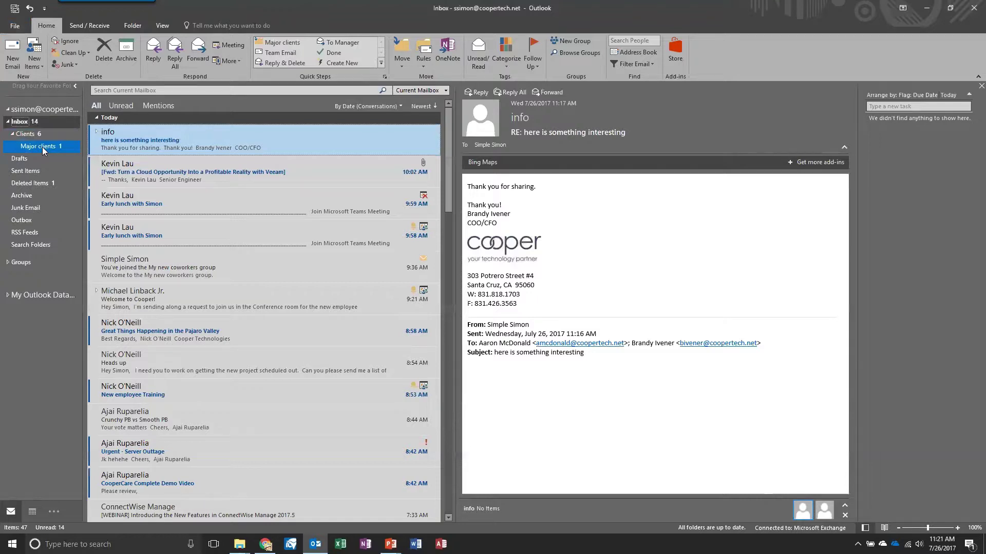
Step: Open the Clients folder and mark its test message as read
left_click(16, 135)
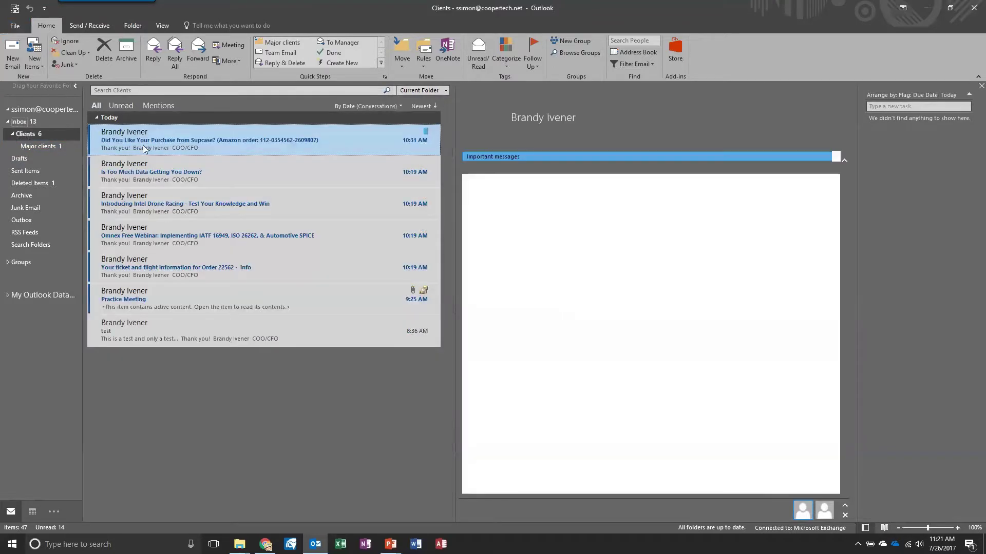
right_click(181, 336)
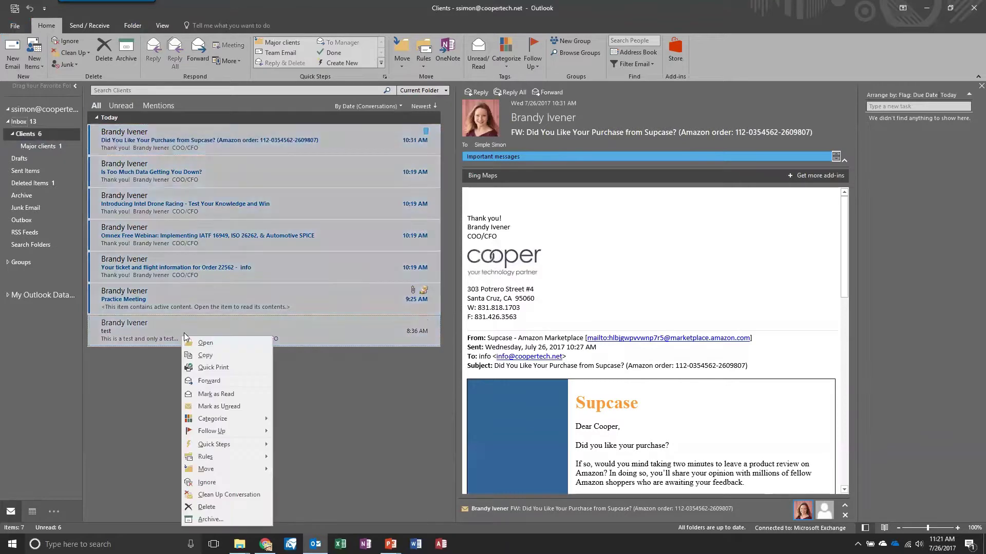
left_click(226, 394)
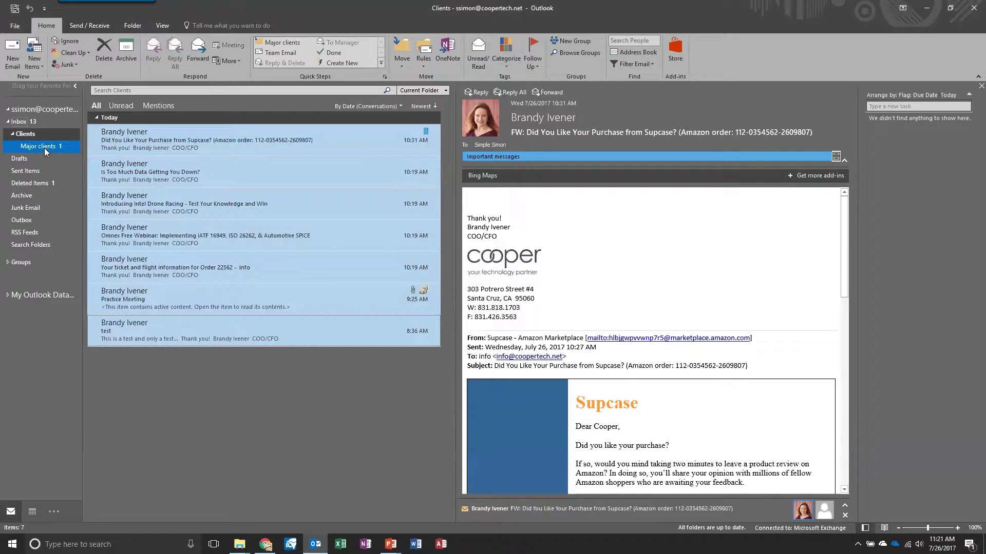
Step: View the Major clients subfolder, then return through Clients to the Inbox
left_click(13, 134)
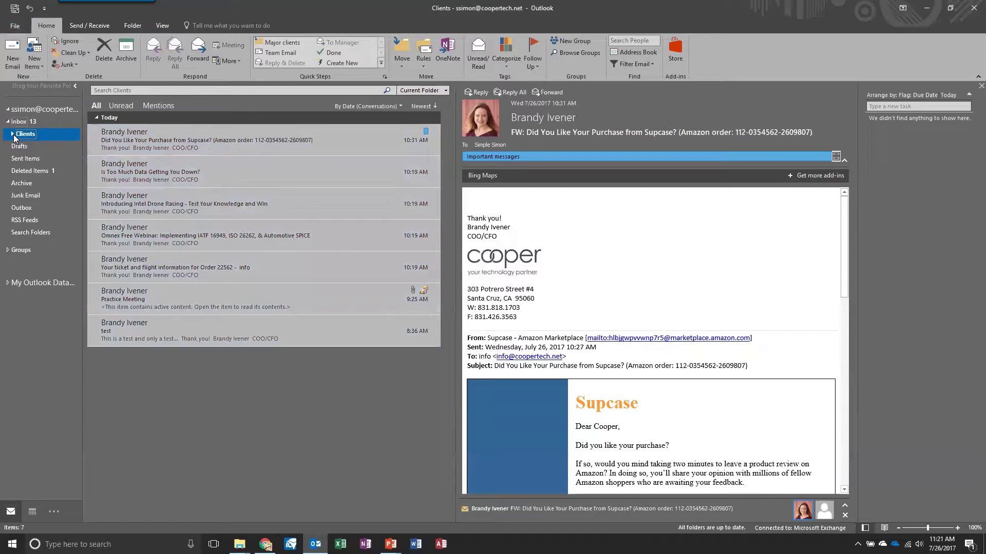
left_click(13, 134)
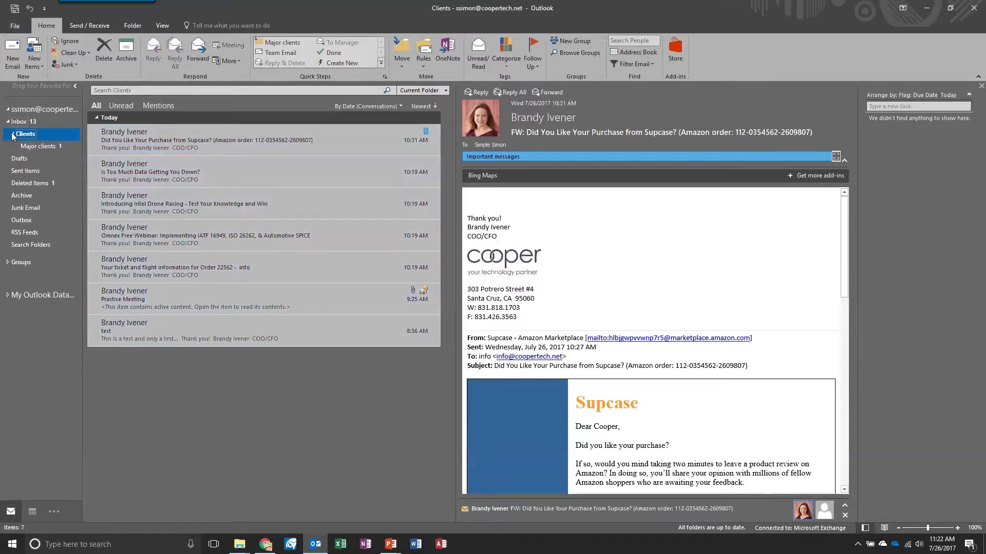
left_click(35, 147)
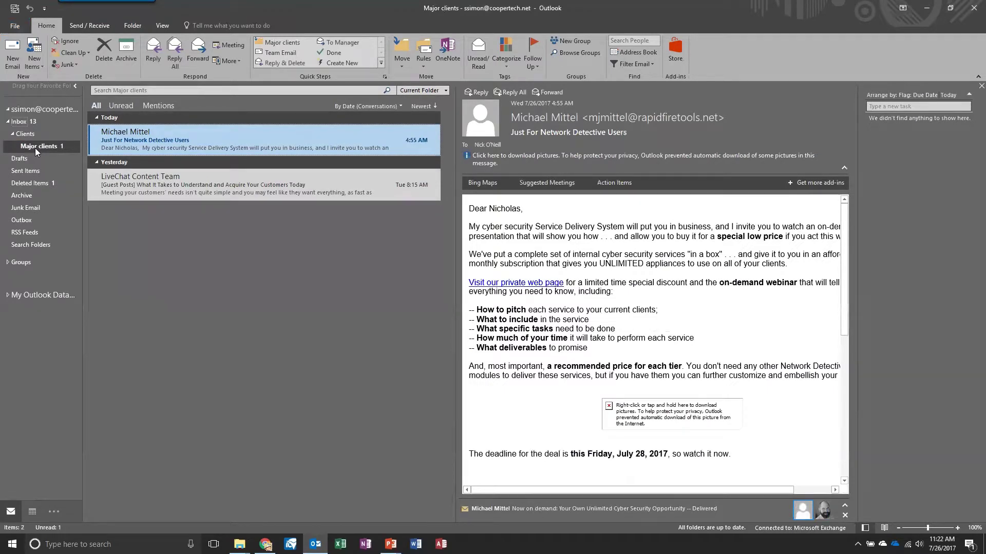
left_click(29, 138)
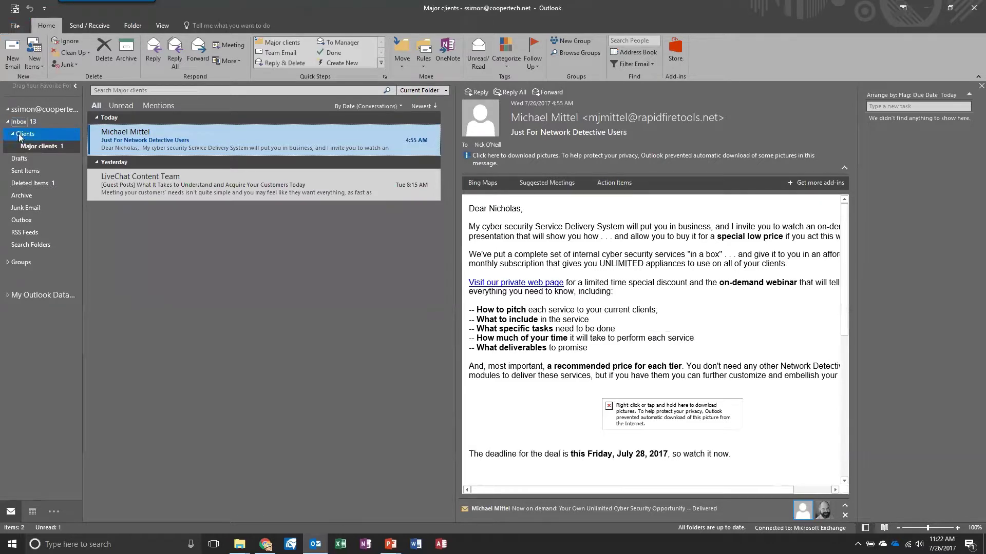
left_click(20, 122)
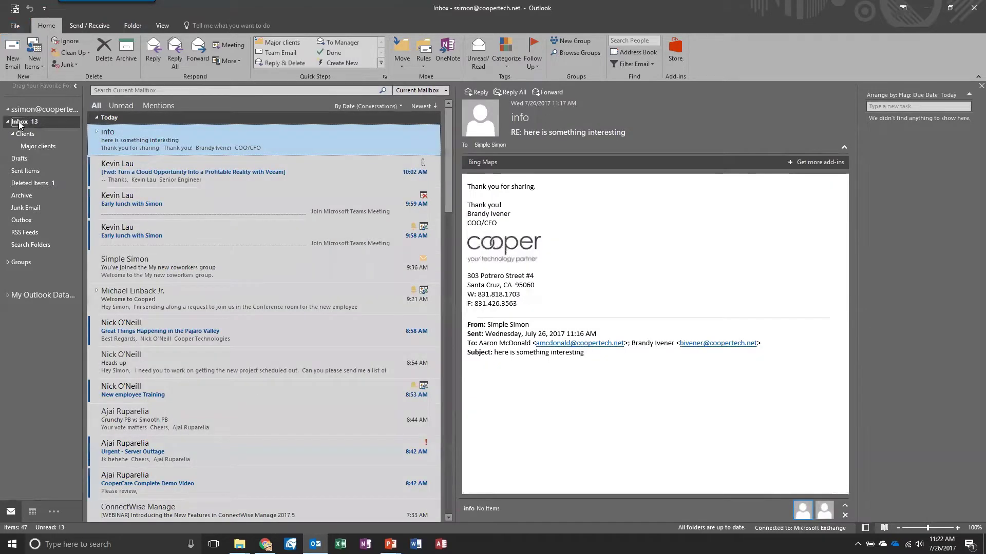
Step: Show the Folder ribbon commands while viewing the Inbox
left_click(44, 147)
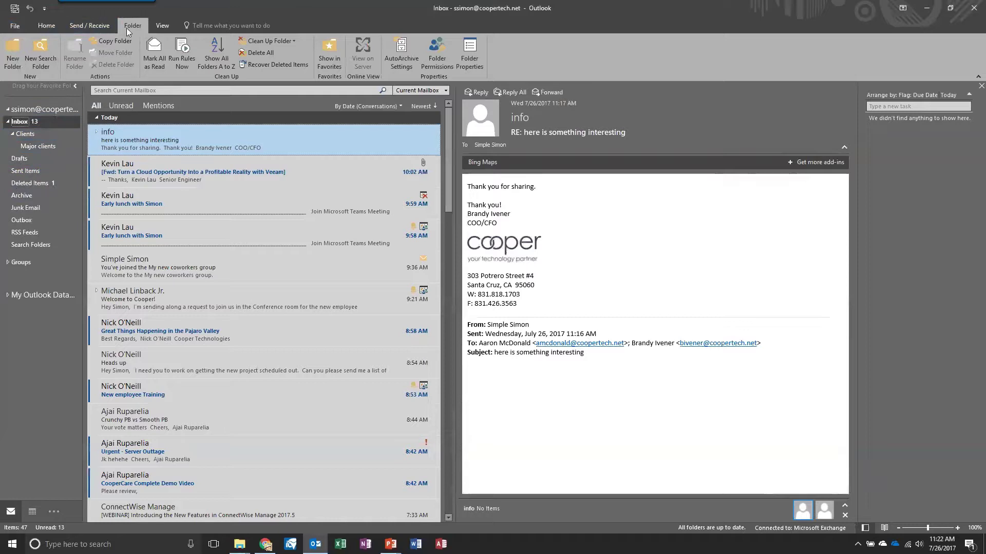
Step: Create an Unread Mail search folder, then begin a second new search folder
left_click(41, 46)
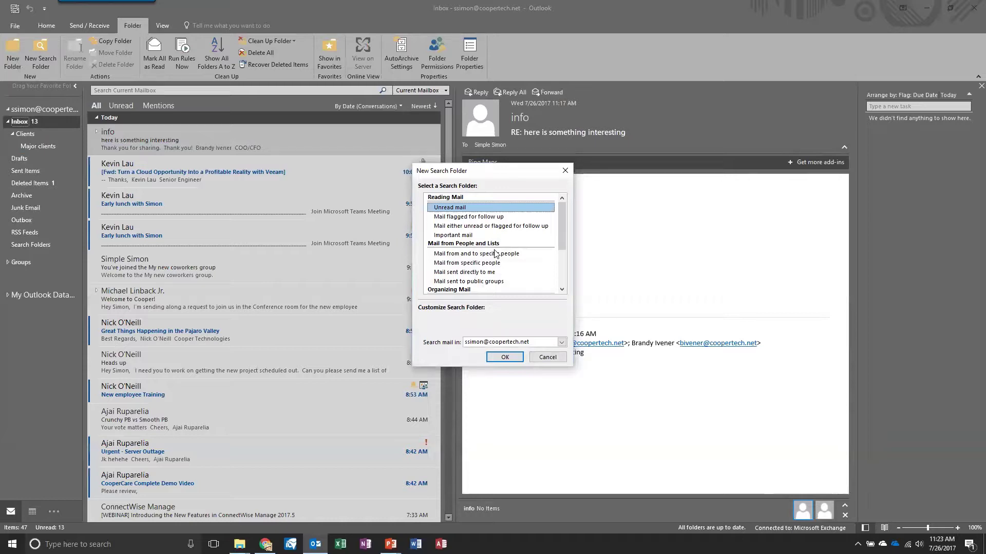
left_click(505, 357)
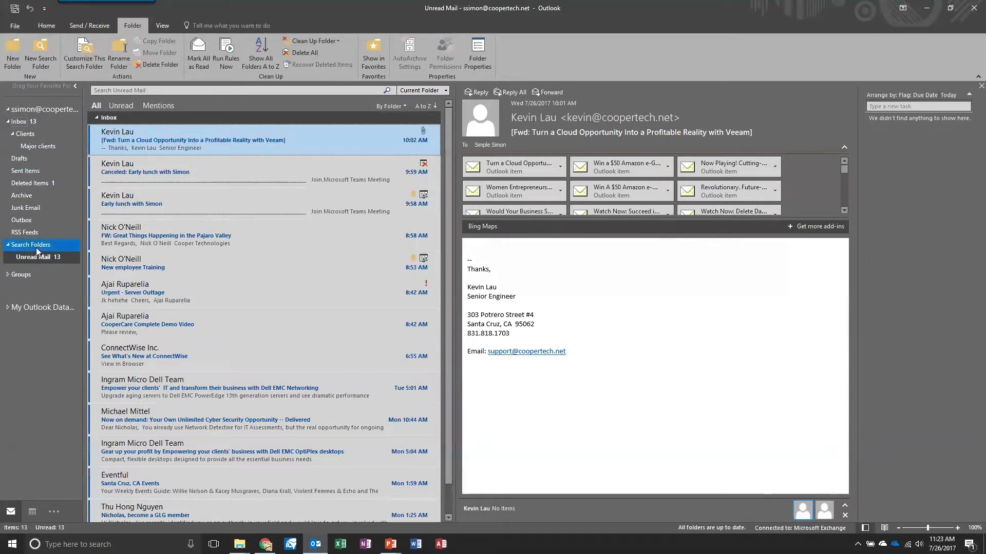
left_click(43, 51)
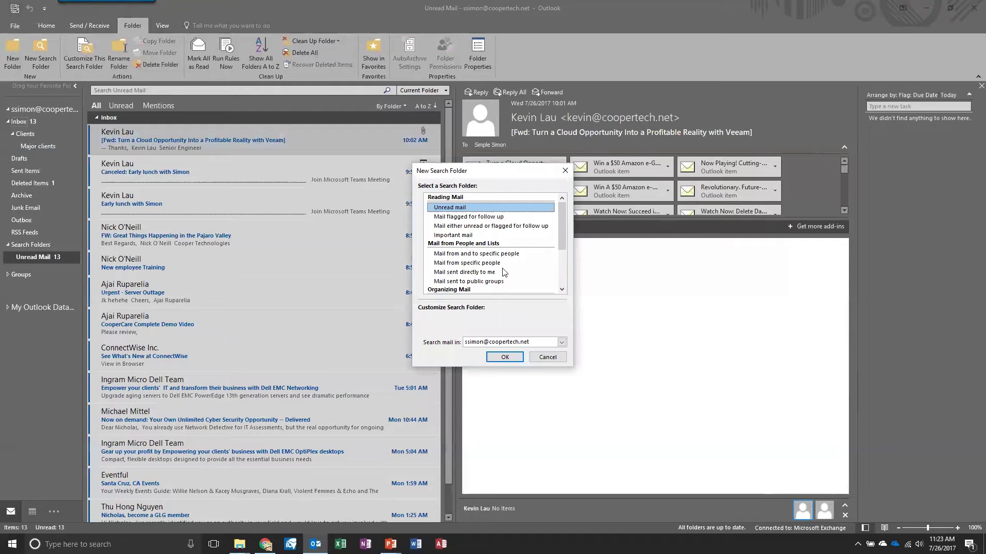
Step: Choose 'Mail from and to specific people' and add the chosen colleague as the person
left_click(502, 254)
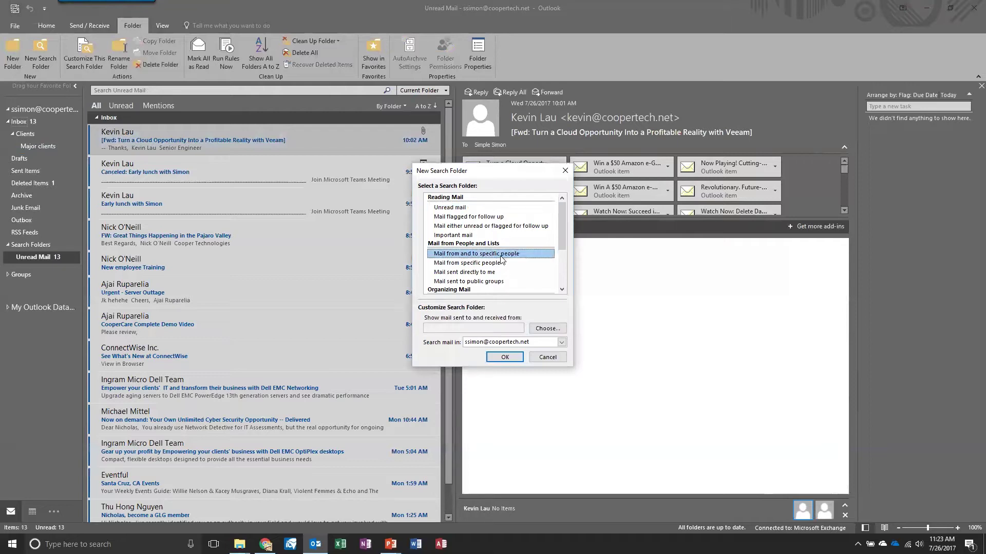
left_click(539, 332)
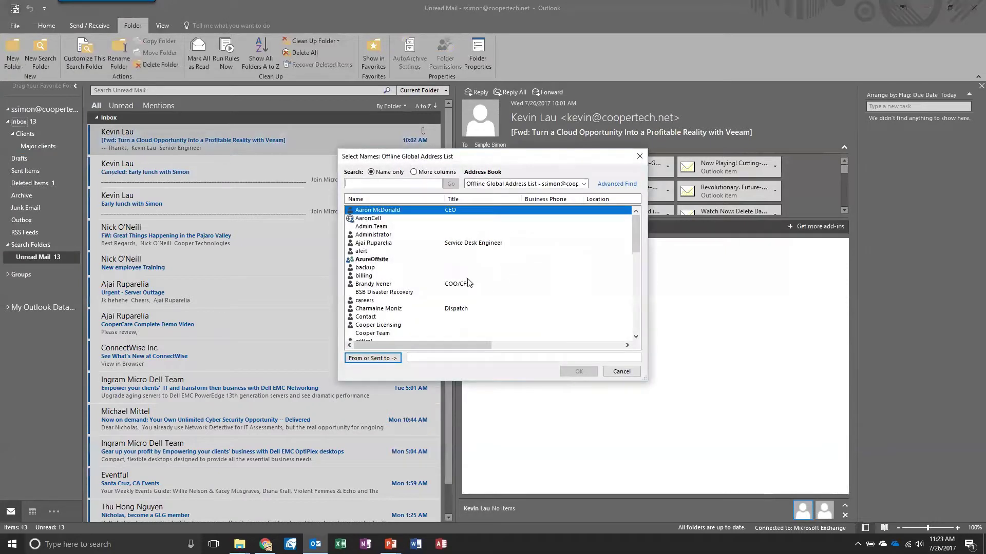
left_click(387, 242)
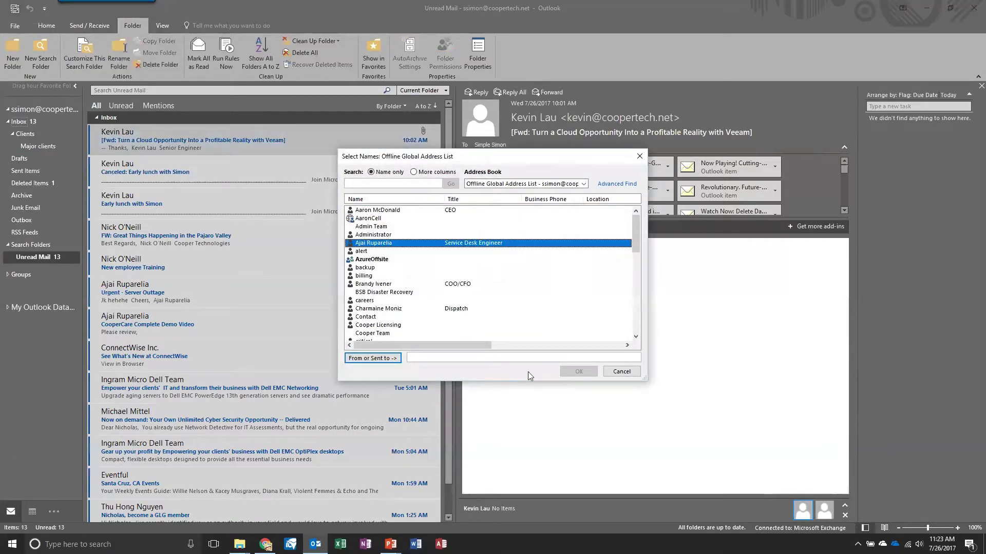
left_click(390, 358)
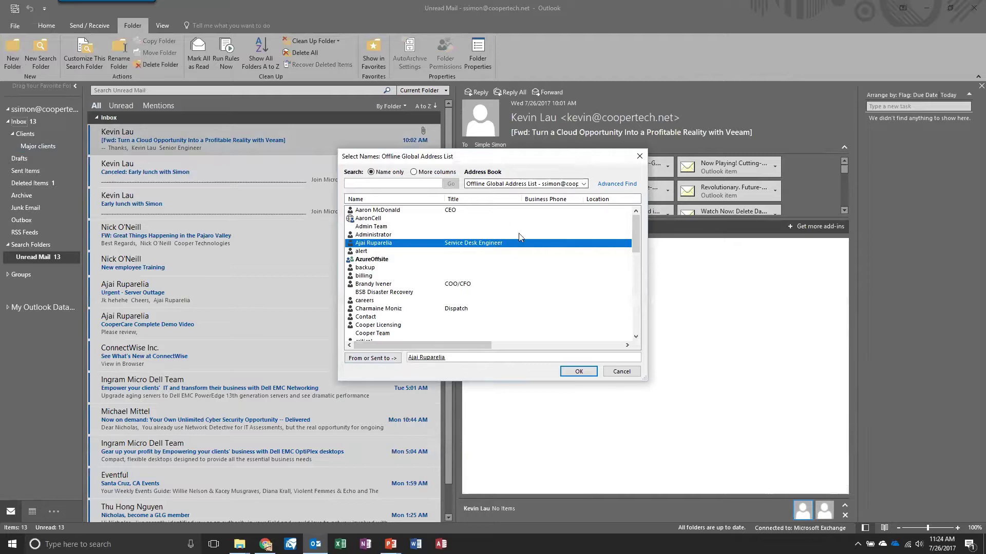
Step: Compare personal contacts with the offline global address list, then confirm the colleague and create the folder
left_click(585, 184)
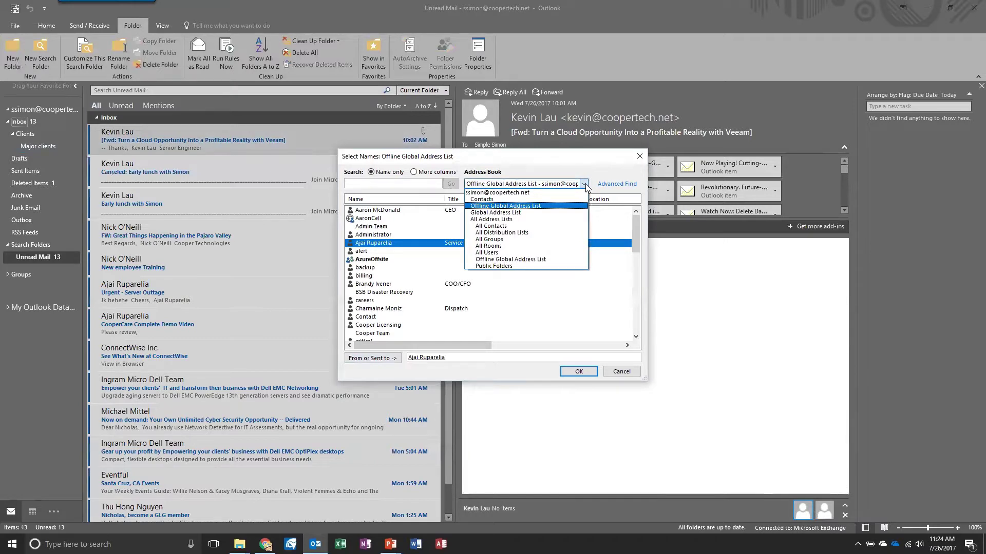
left_click(570, 184)
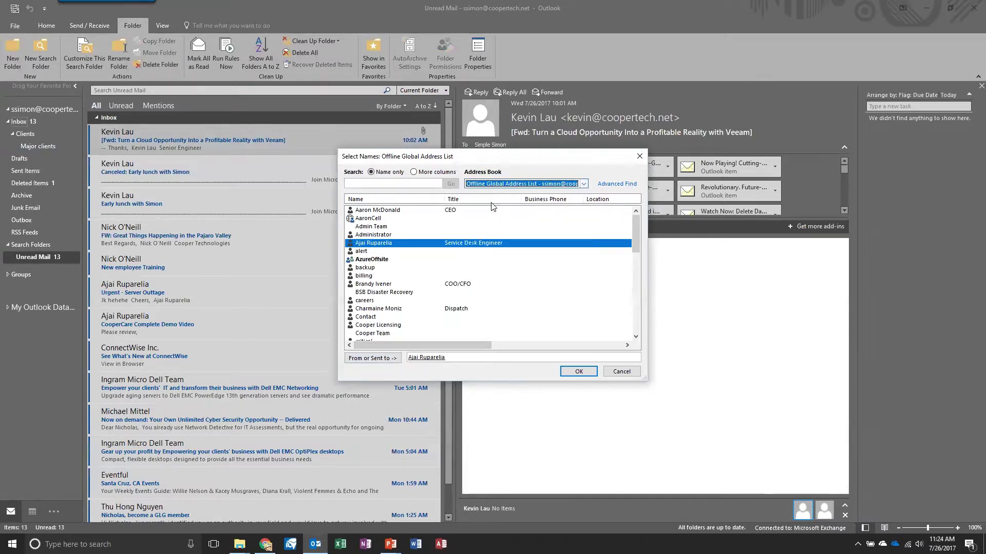
left_click(562, 184)
left_click(545, 196)
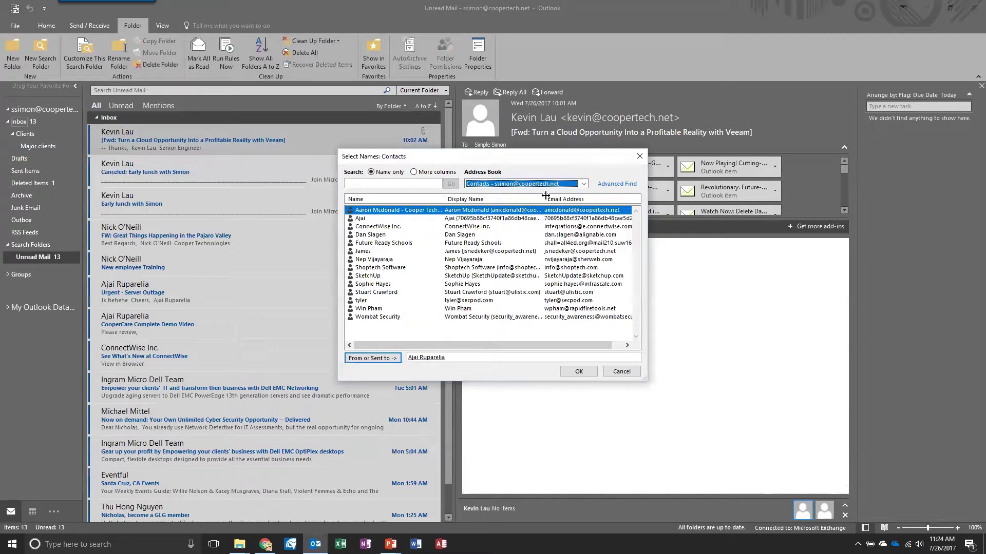
left_click(570, 185)
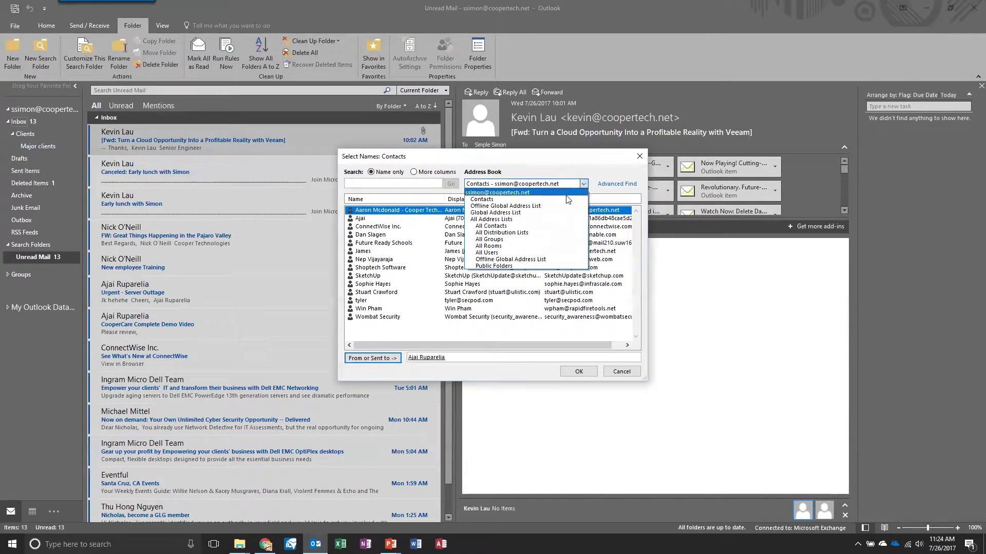
left_click(561, 199)
left_click(556, 185)
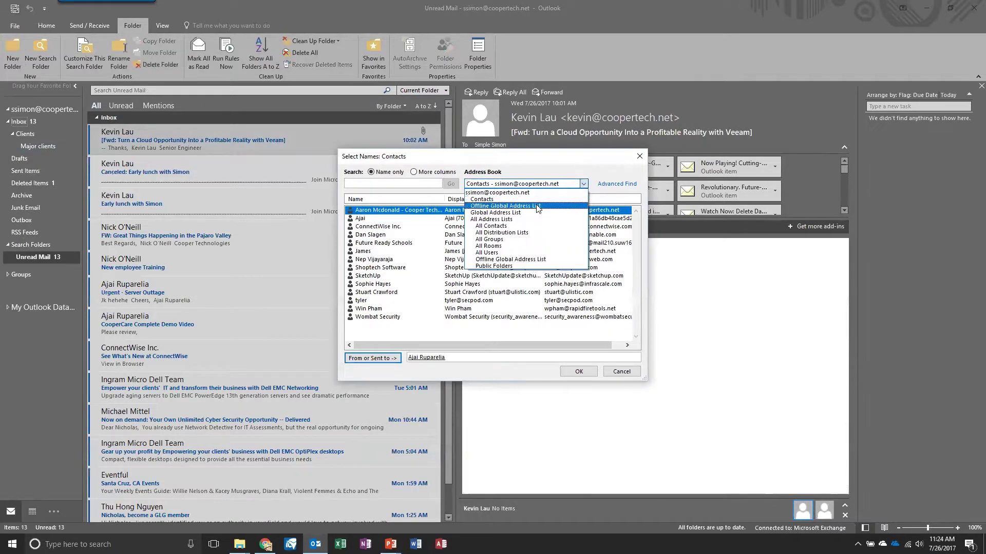
left_click(538, 206)
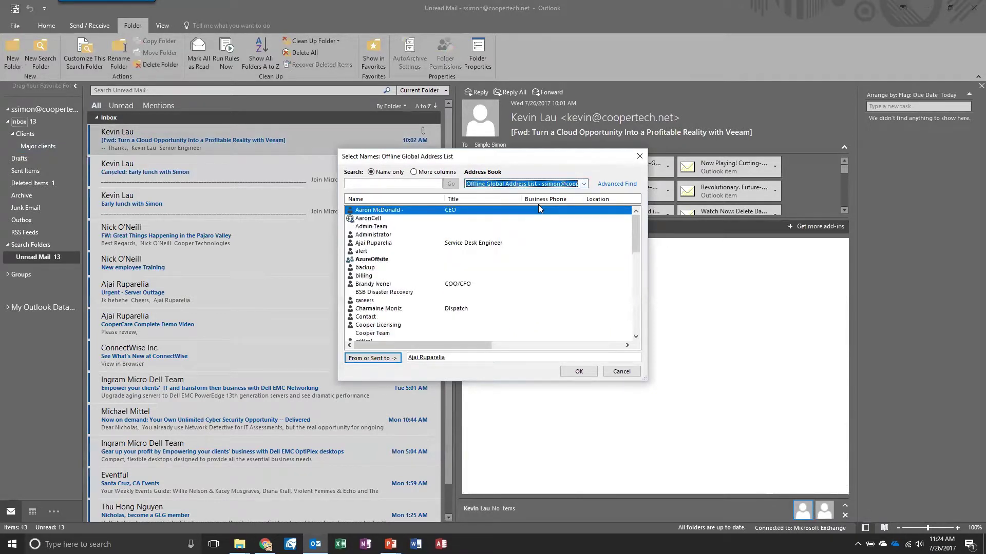
left_click(583, 184)
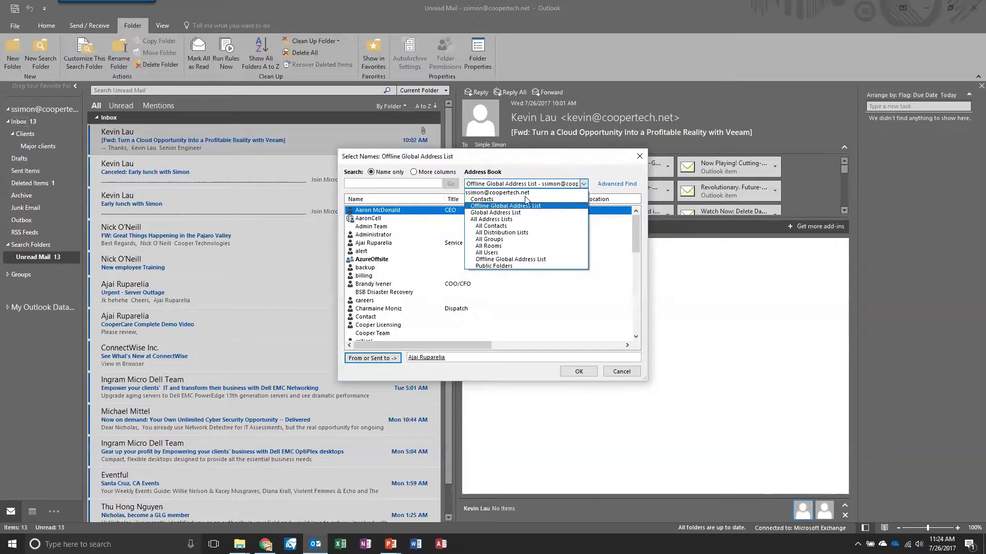
left_click(512, 200)
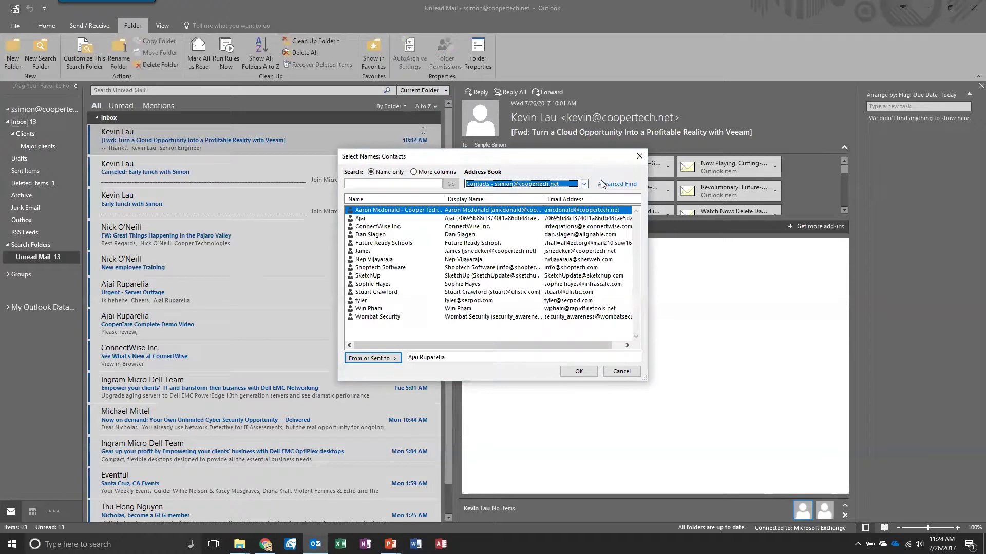
left_click(583, 184)
left_click(576, 206)
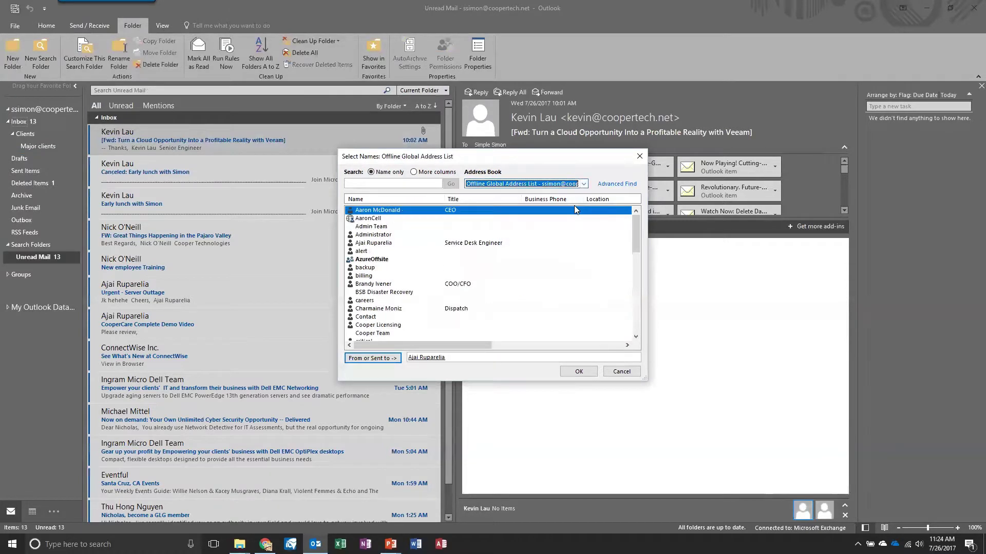
left_click(578, 372)
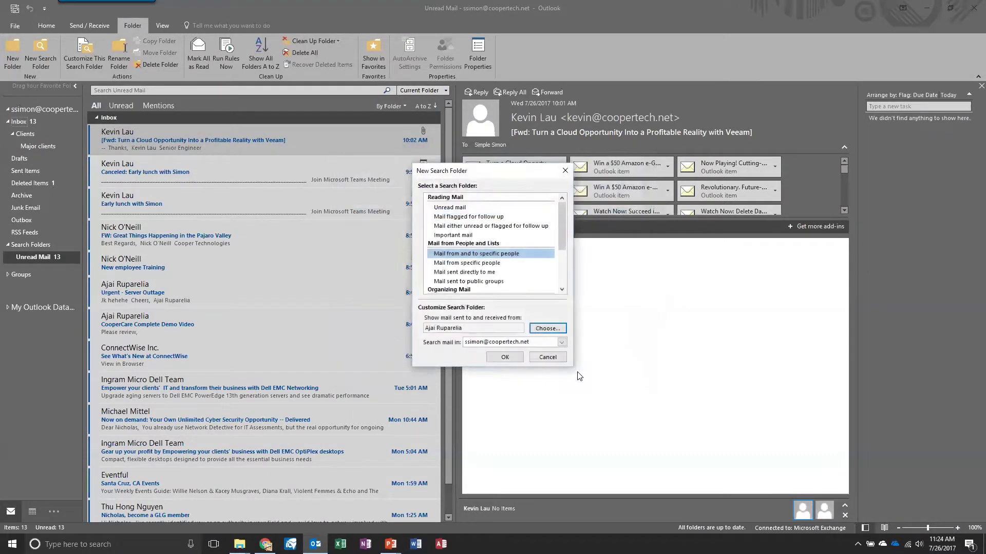
left_click(505, 357)
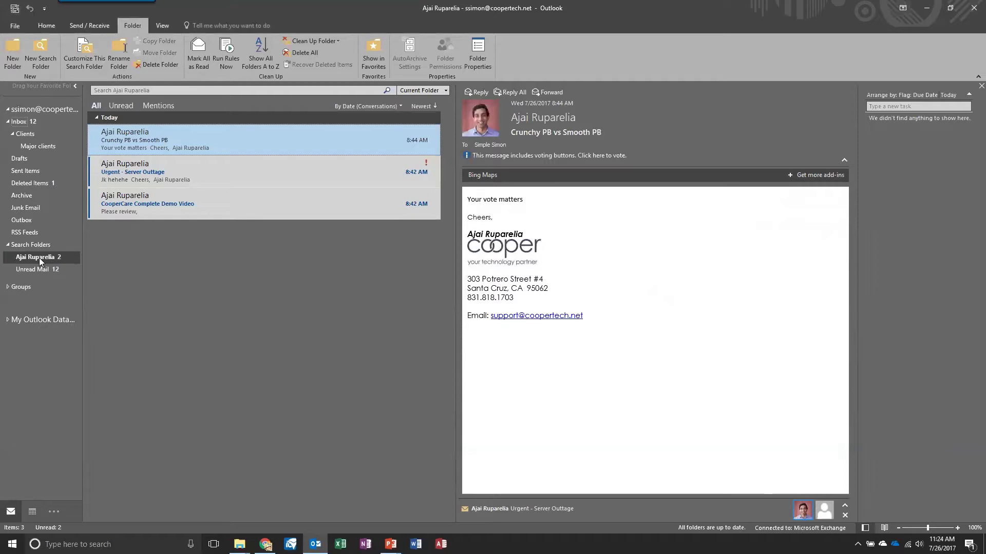
Step: Check the Unread Mail search folder in the folder pane, then return to the Inbox
left_click(20, 122)
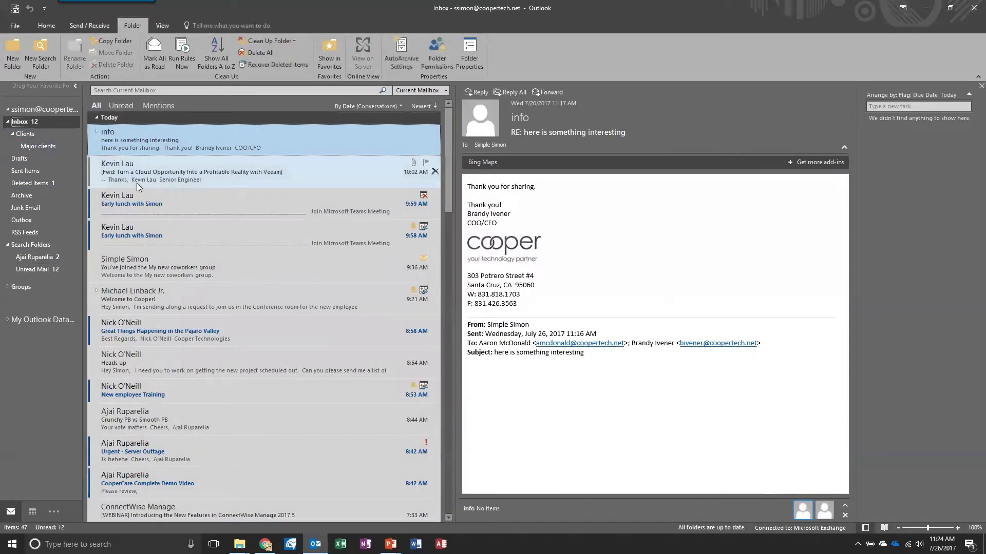
left_click(36, 268)
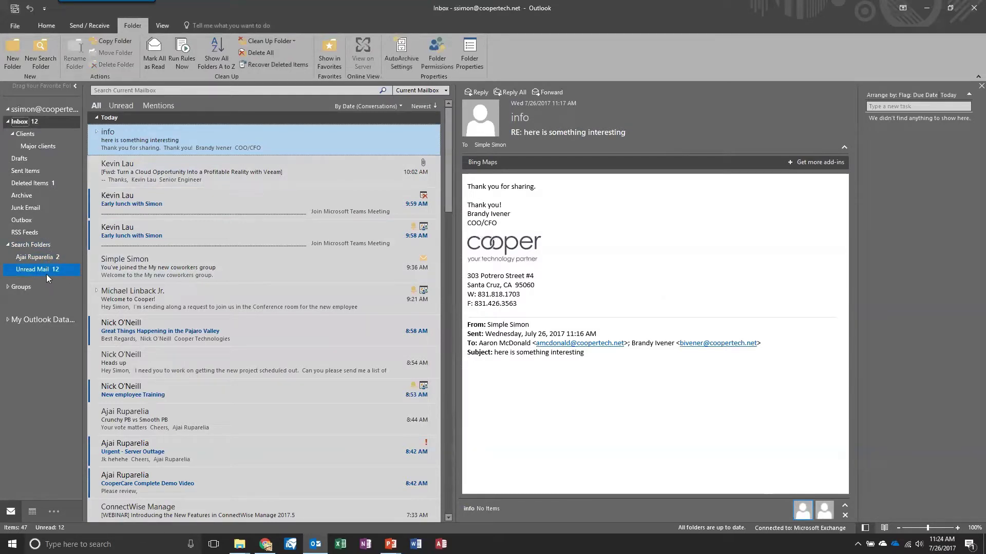
left_click_drag(46, 274, 38, 246)
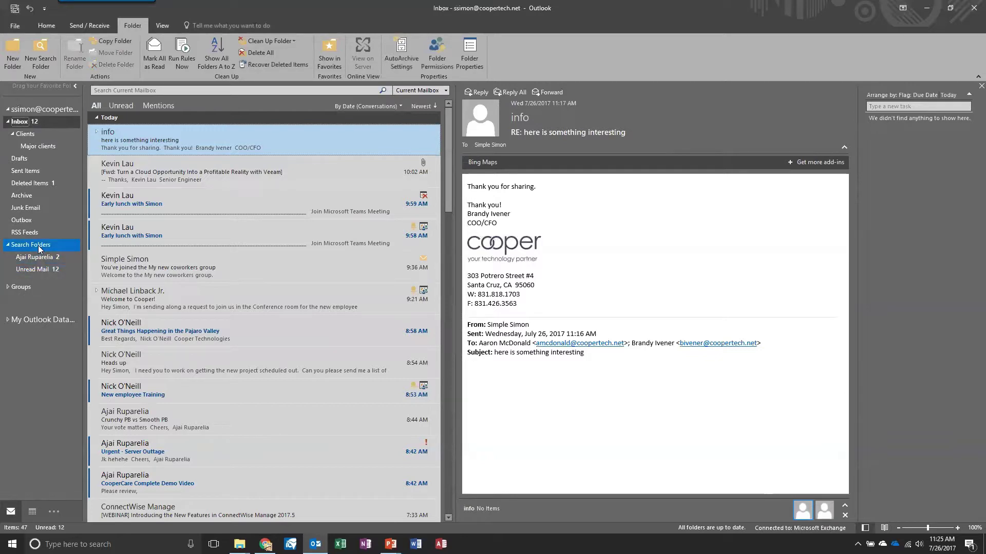
left_click_drag(39, 249, 12, 129)
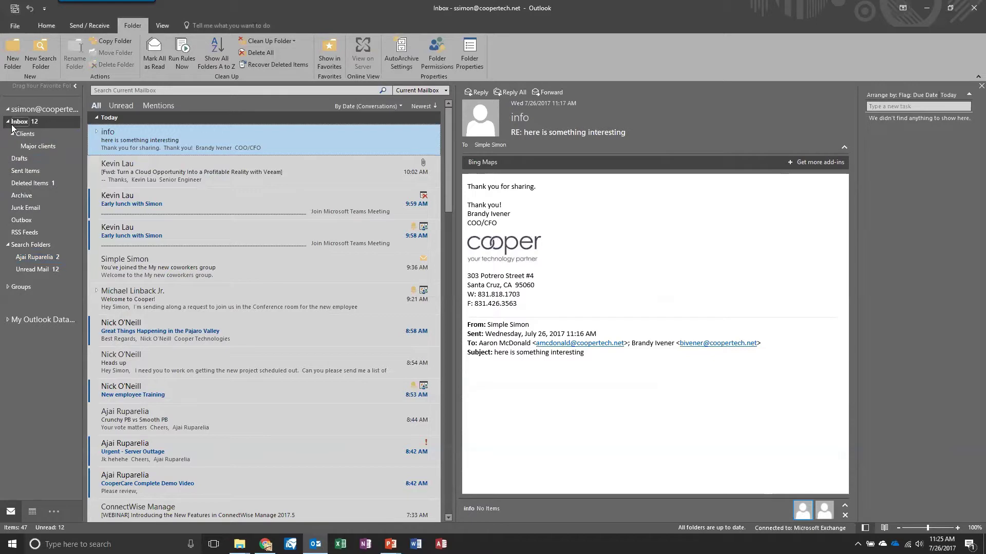
left_click(12, 125)
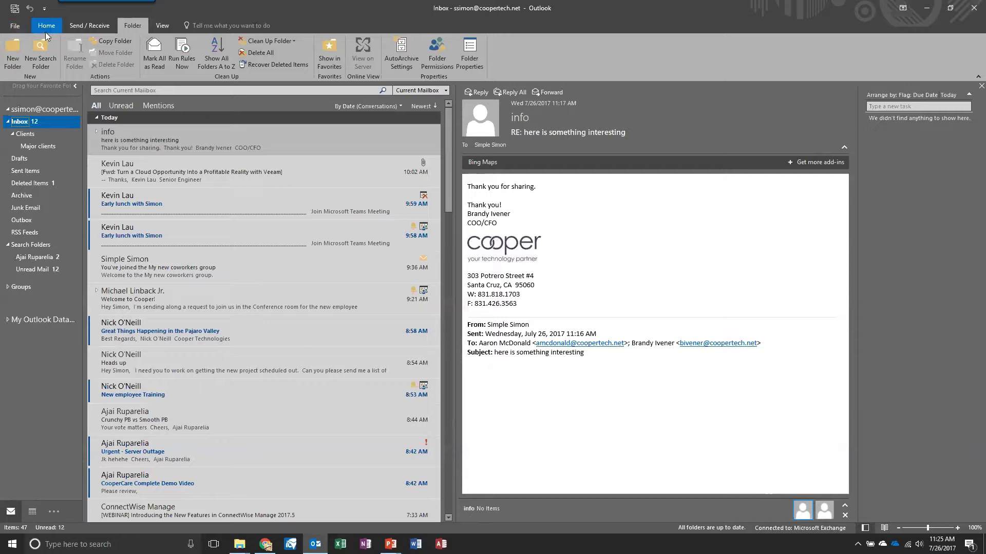
Step: Dismiss the 'Elevensies' meeting reminder from the Home tab and expand the Quick Steps gallery
left_click(45, 31)
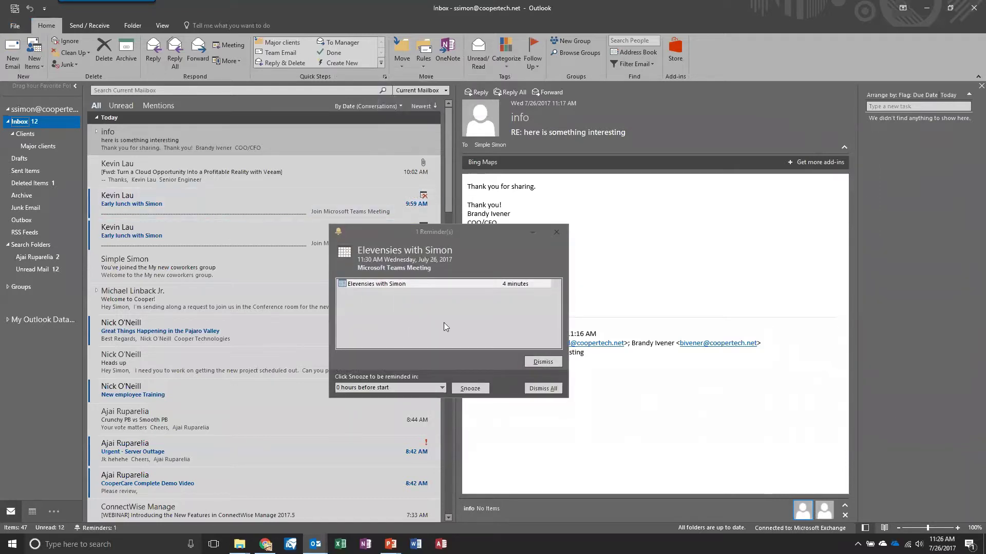
left_click(541, 362)
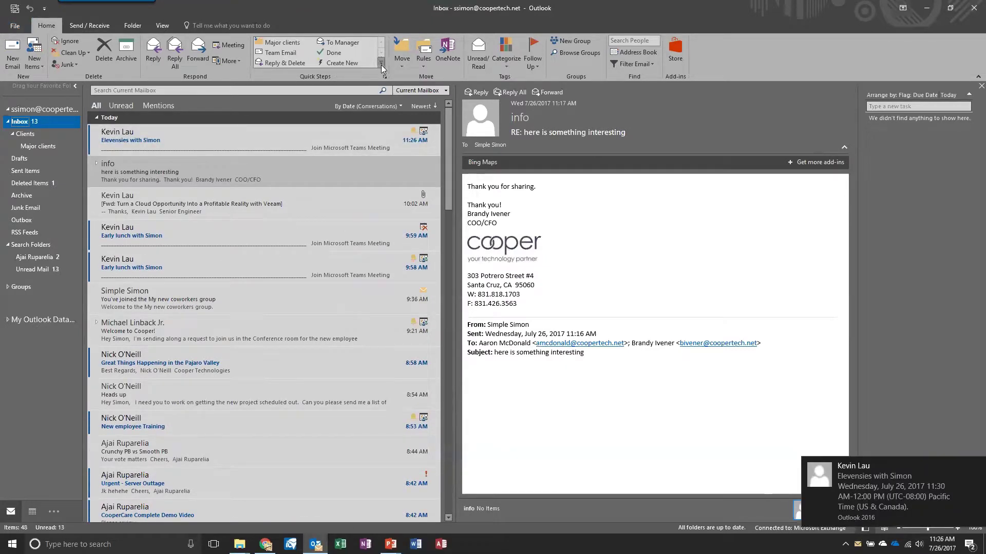
left_click(381, 63)
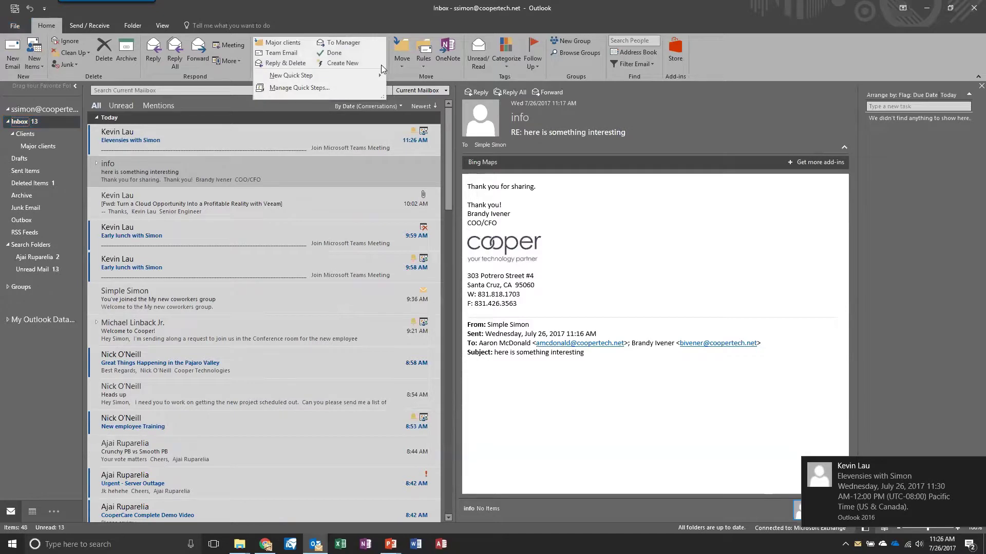
left_click(162, 25)
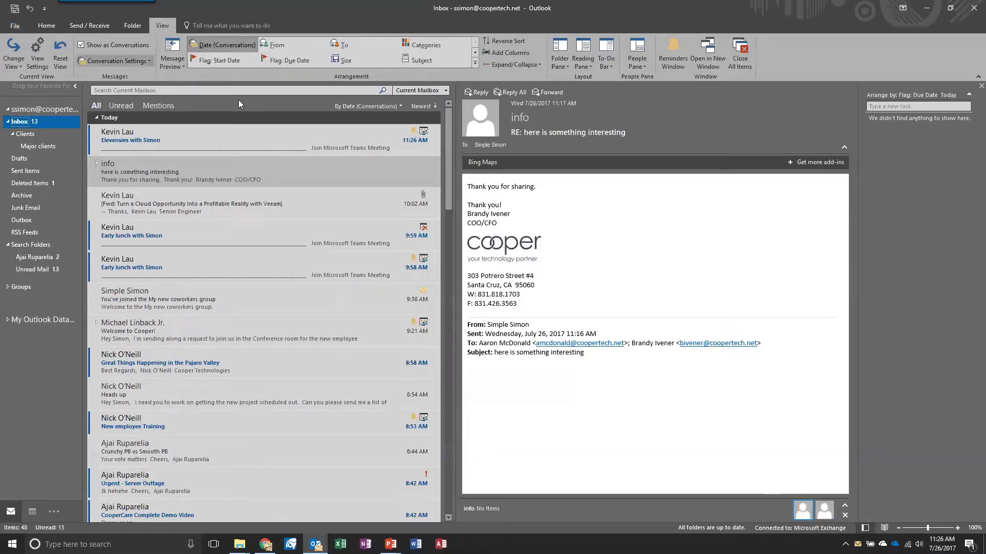
Step: Open Advanced View Settings for the Compact view from the Arrangement gallery
left_click(474, 63)
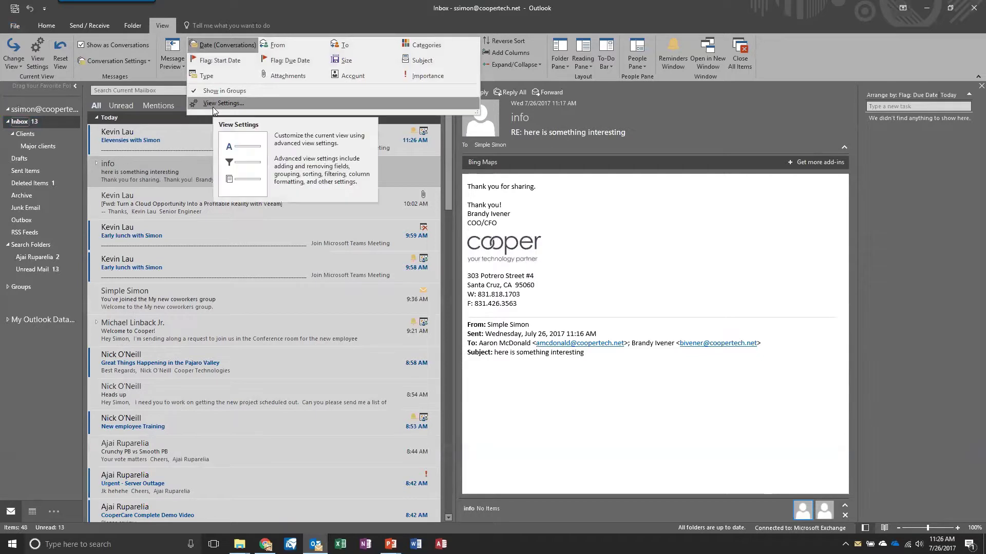
left_click(489, 76)
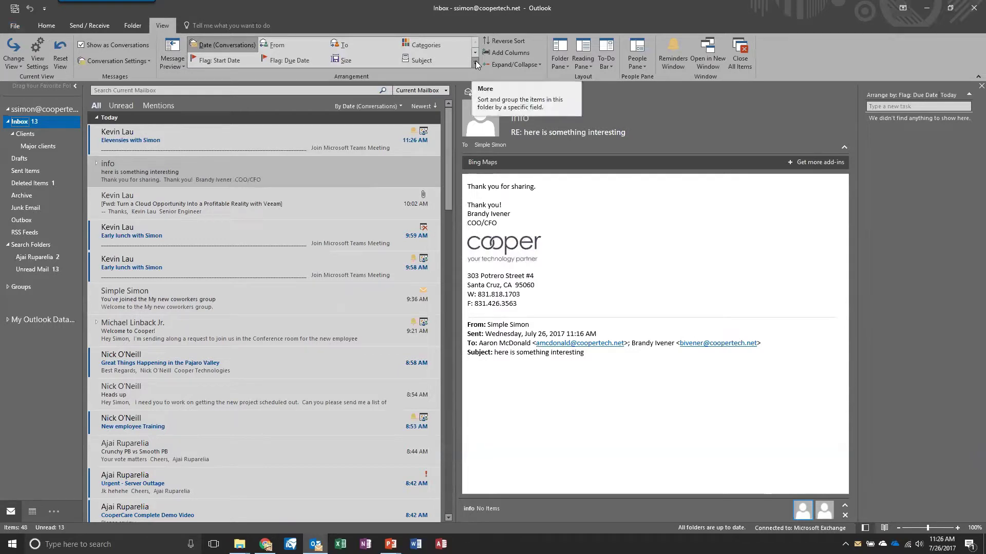
left_click(476, 64)
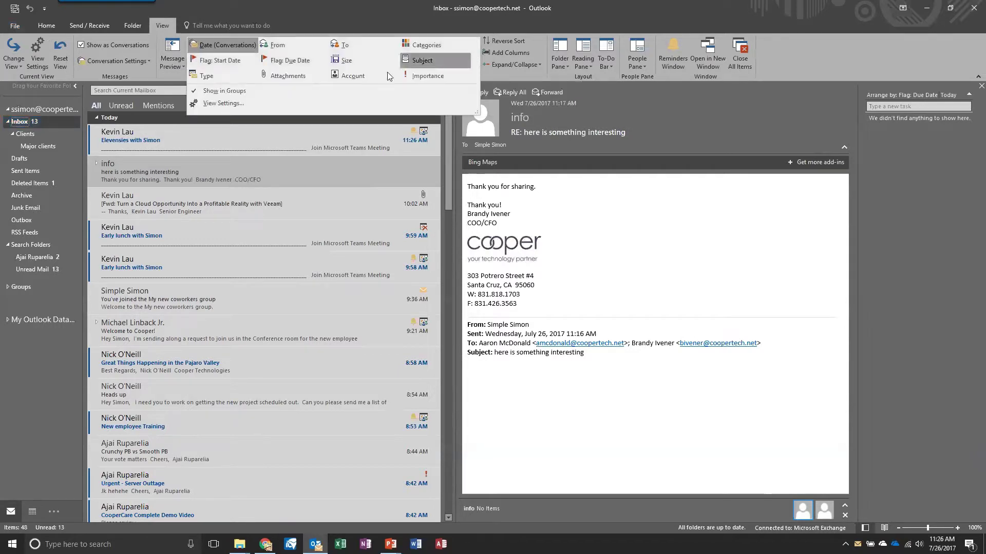
left_click(207, 104)
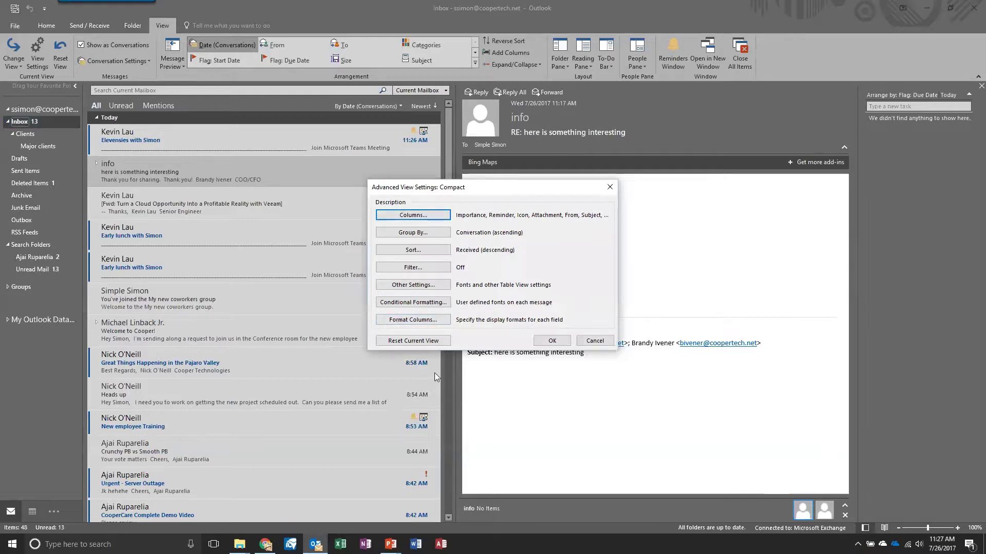
Step: Give the Unread messages conditional formatting rule a bigger 16 pt font and apply it
left_click(424, 305)
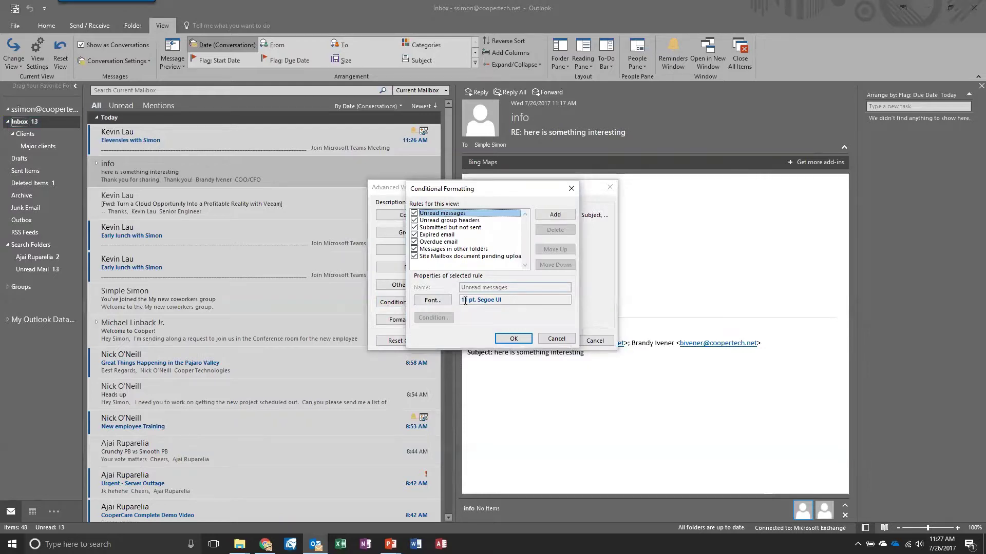
left_click(433, 300)
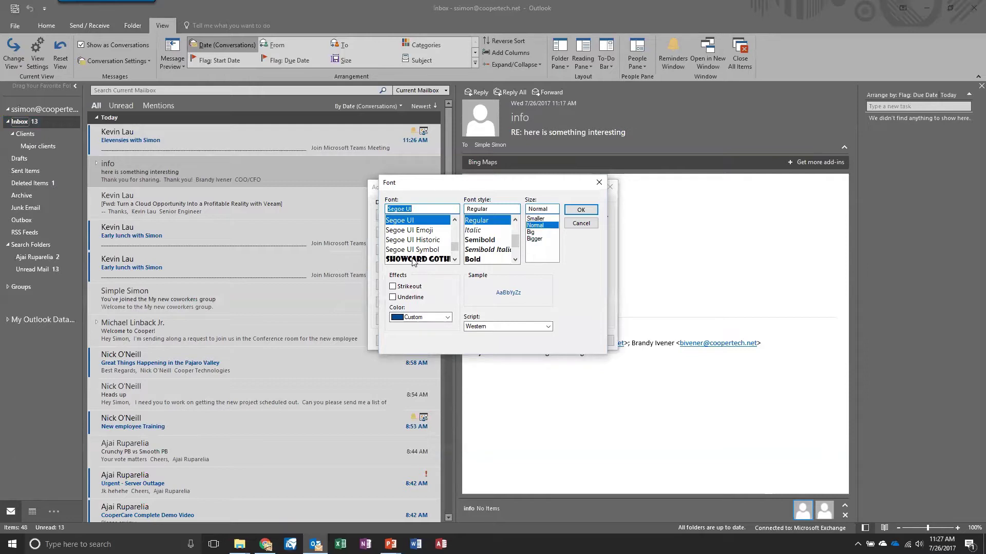
left_click(537, 239)
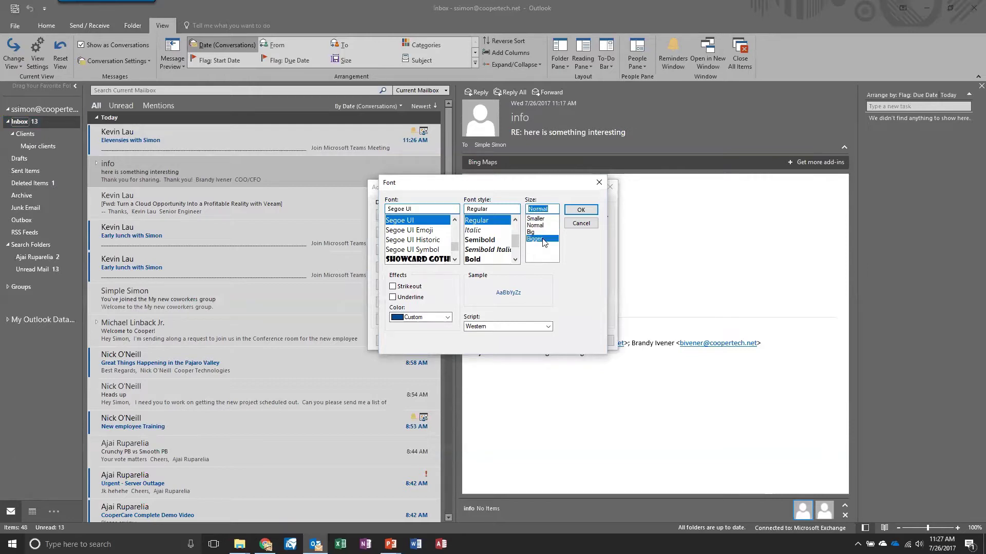
left_click(581, 211)
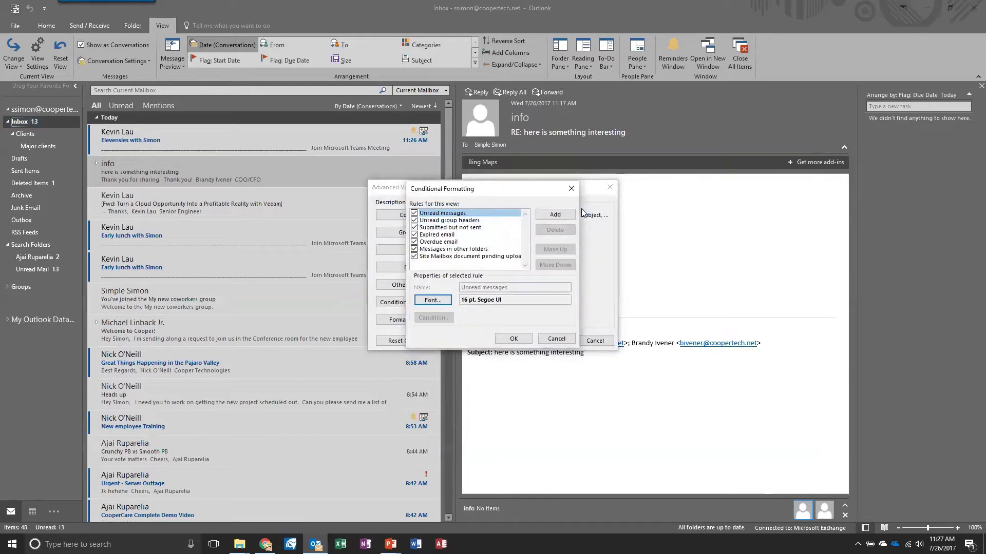
left_click(514, 342)
left_click(552, 341)
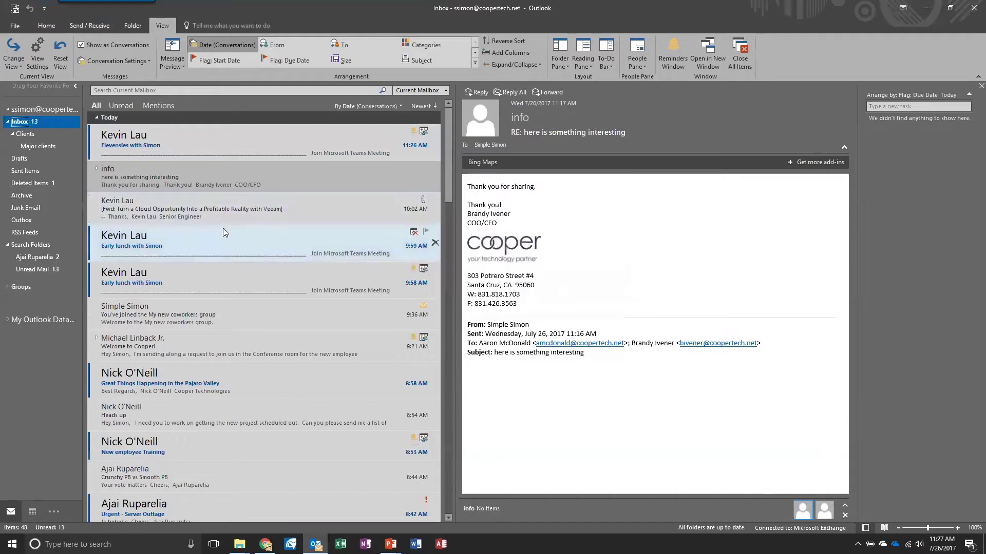
Step: Reopen view settings and add a new conditional formatting rule named after the colleague
left_click(474, 63)
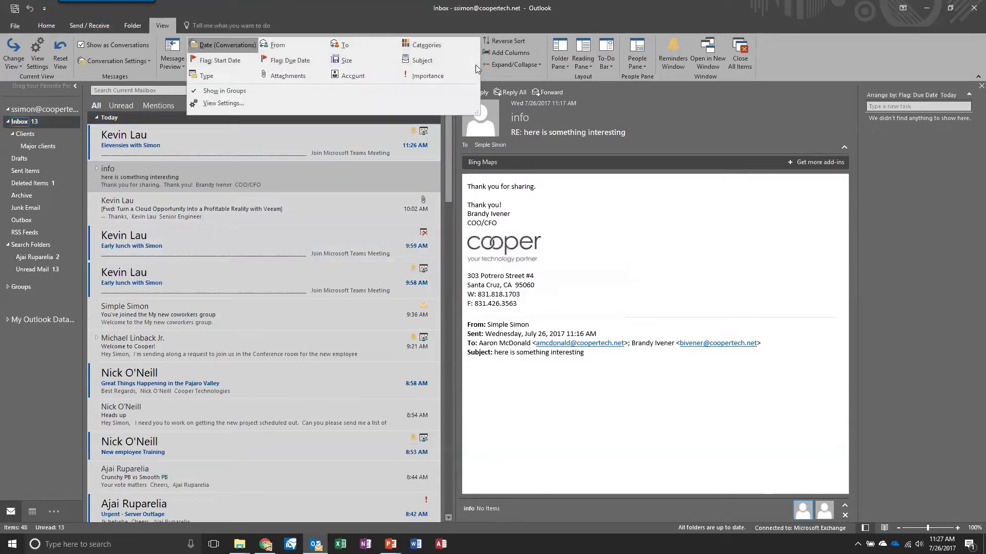
left_click(237, 105)
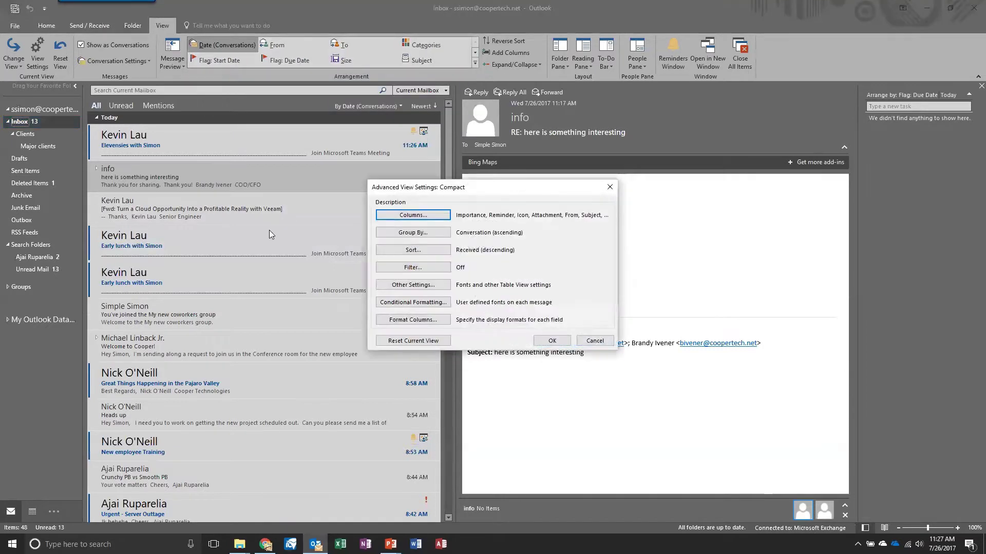
left_click(430, 303)
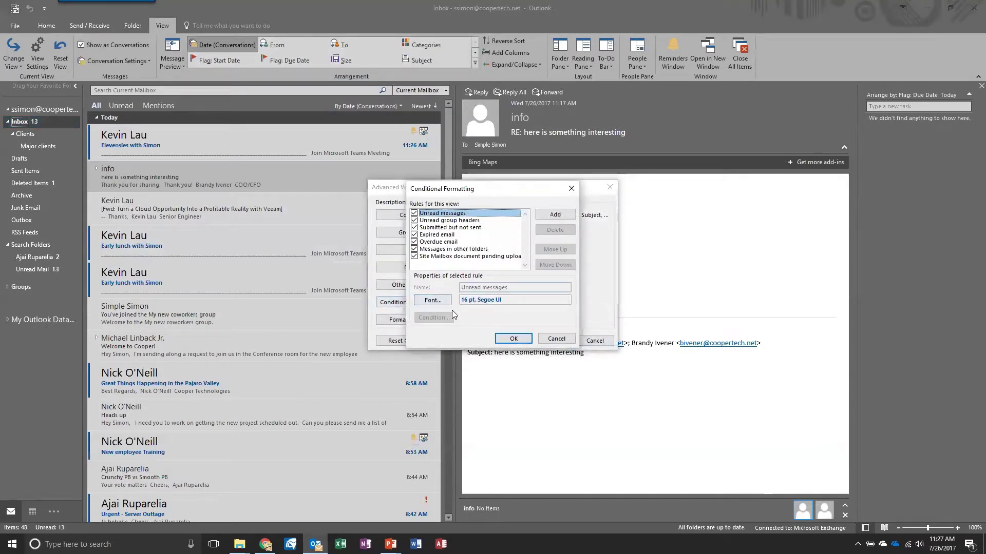
left_click(554, 215)
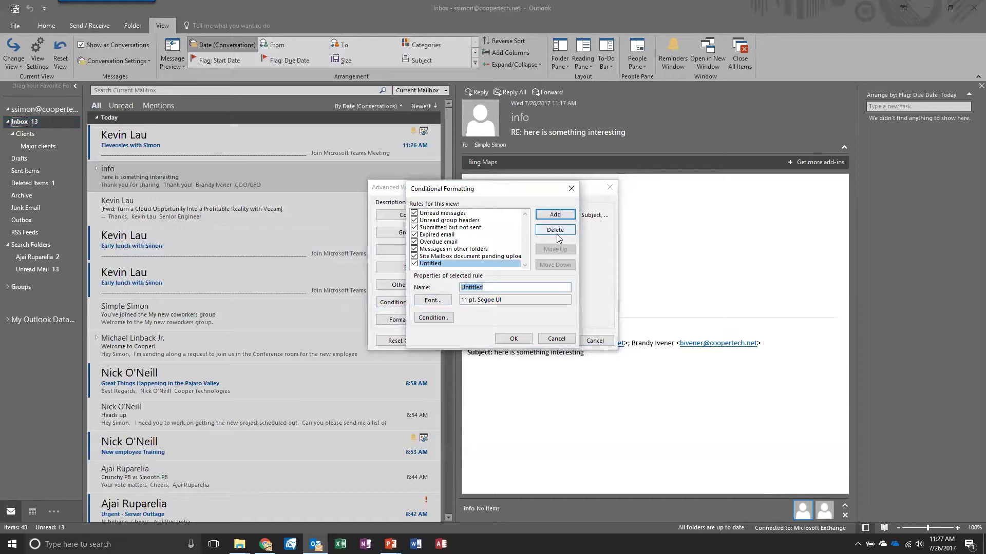
type("KE")
type("e")
type("vin")
Step: Set the new rule's font colour to Red and its font to Showcard Gothic
left_click(431, 302)
left_click(447, 317)
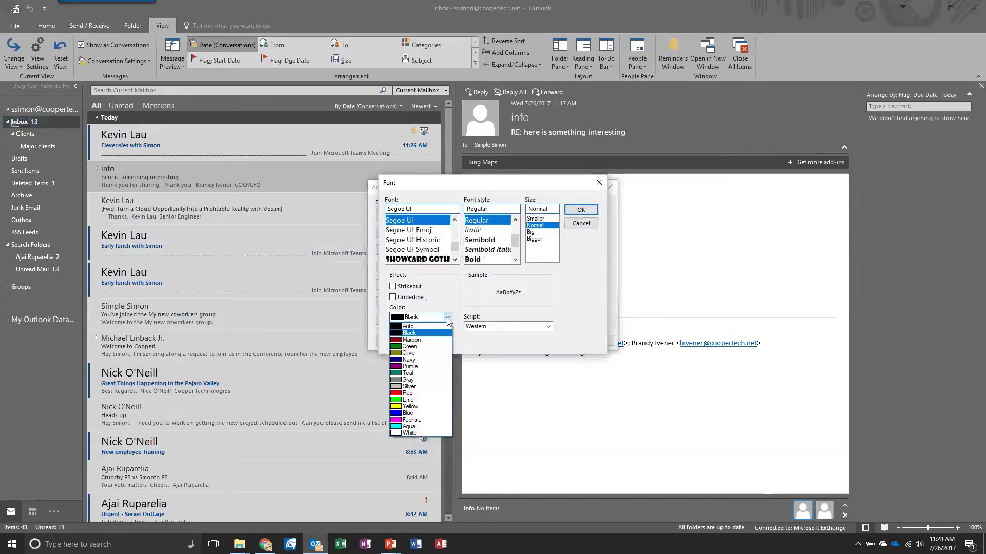
left_click(409, 393)
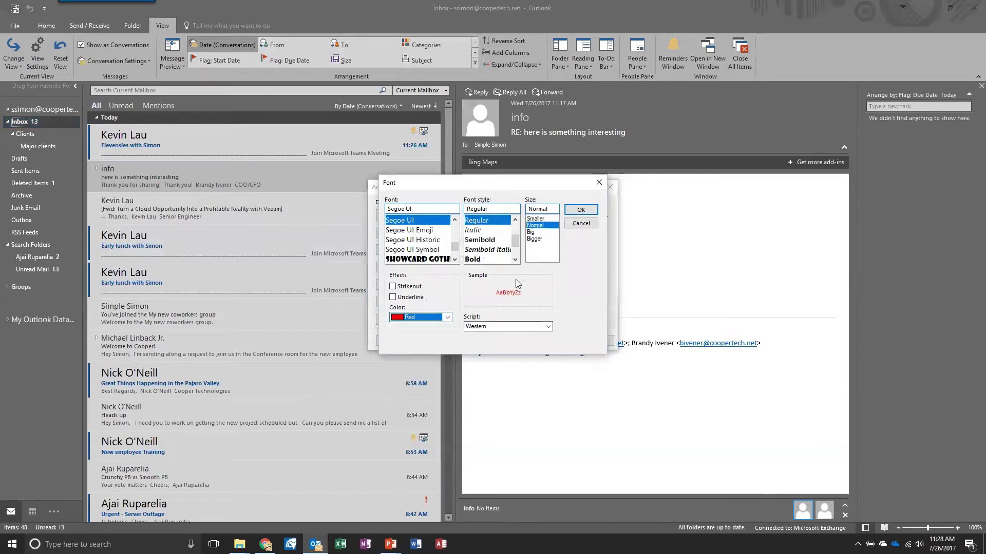
left_click(429, 259)
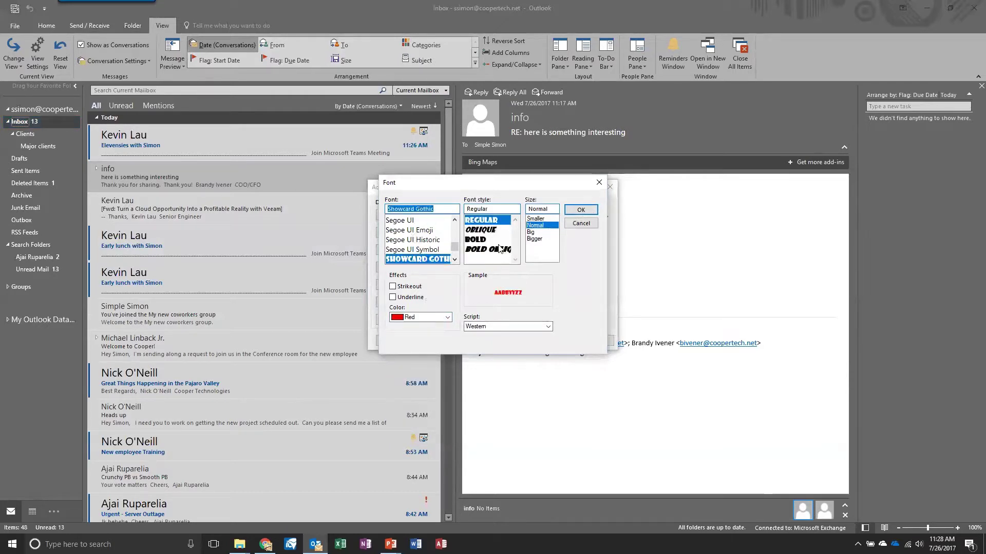
Step: Enlarge the rule's font to 16 pt and confirm the red Showcard Gothic font
left_click(534, 238)
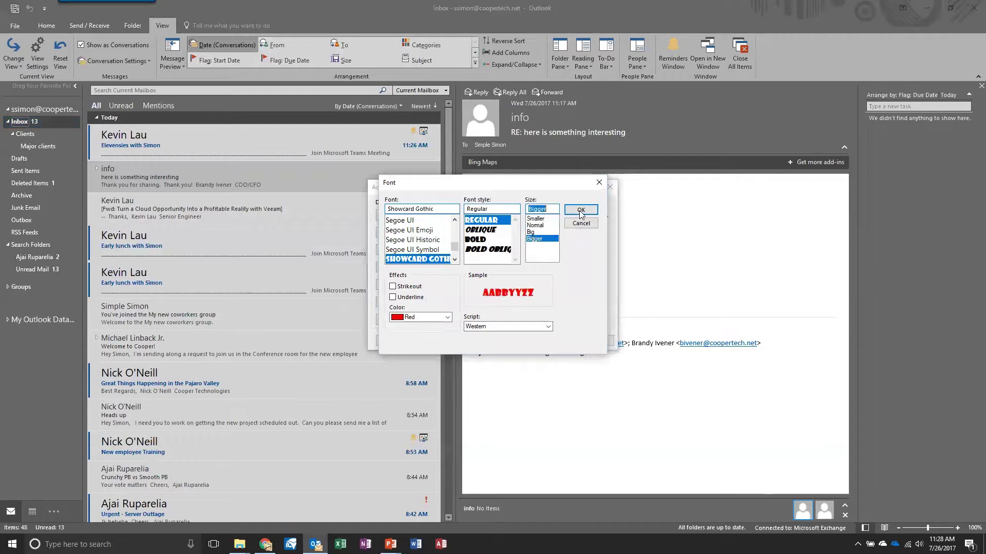
left_click(580, 210)
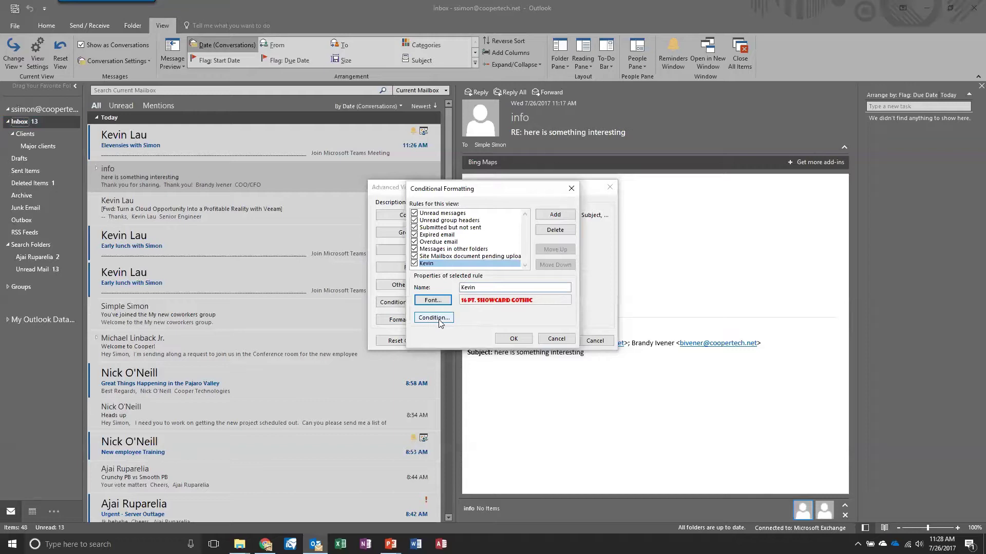
Step: Start a From condition for the rule, looking up the colleague in the address book
left_click(439, 322)
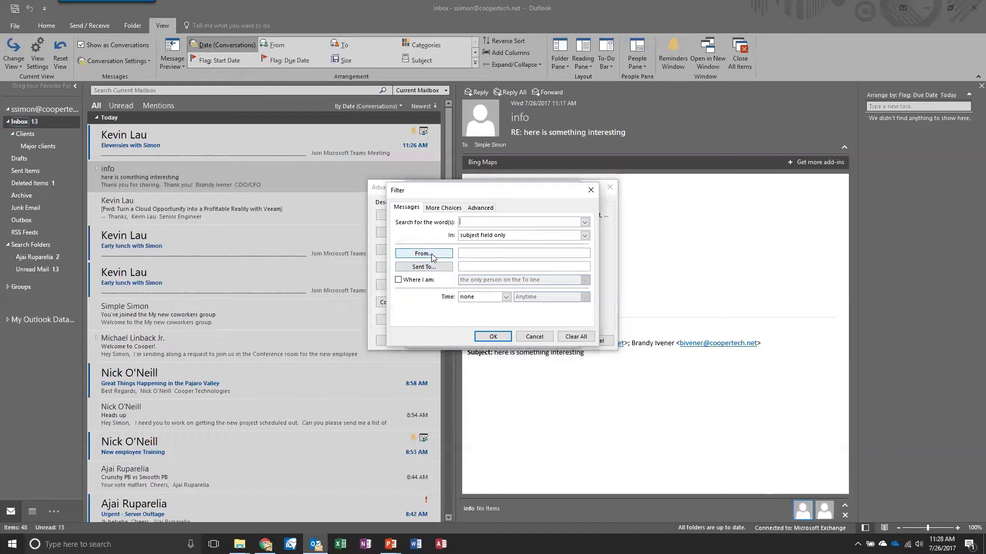
left_click(432, 256)
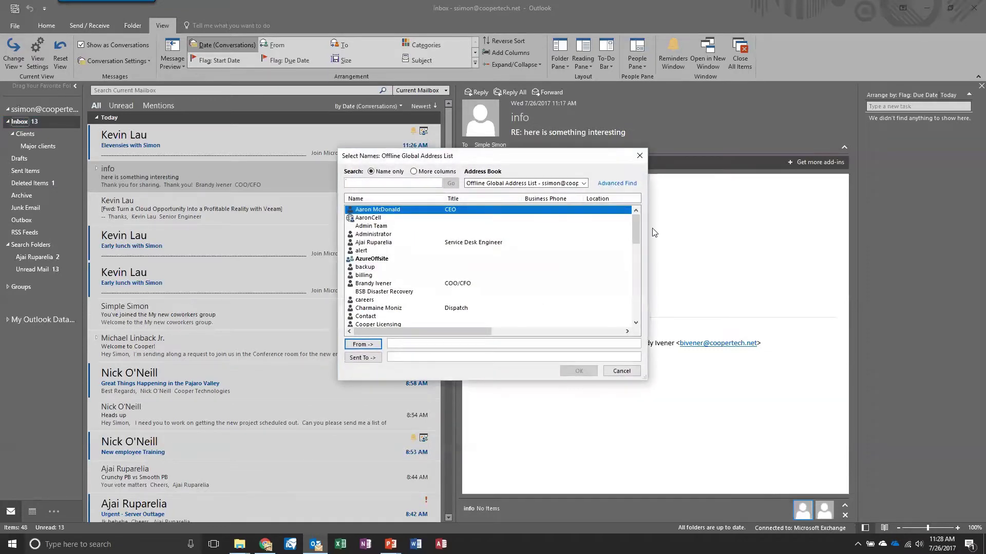
scroll(637, 245, "down", 3)
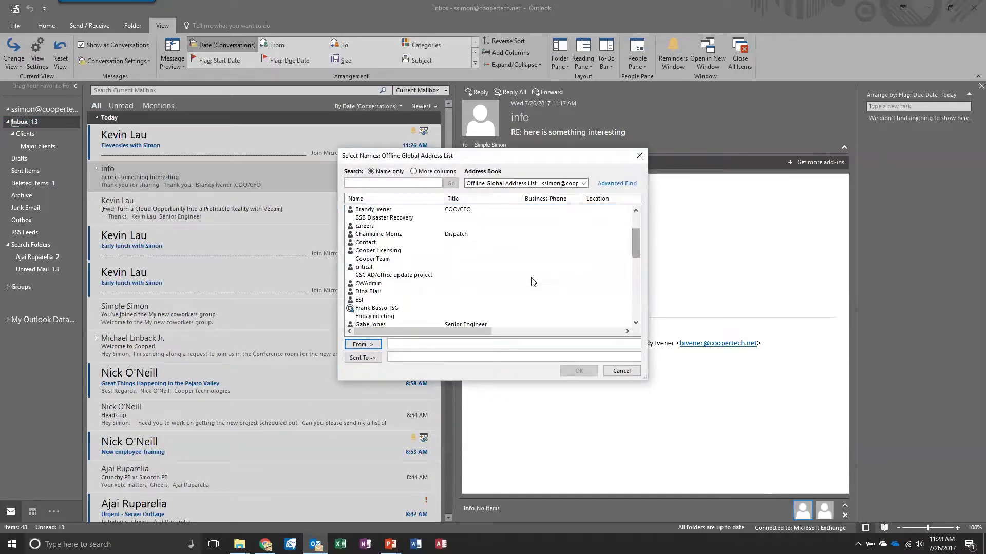
scroll(404, 315, "up", 1)
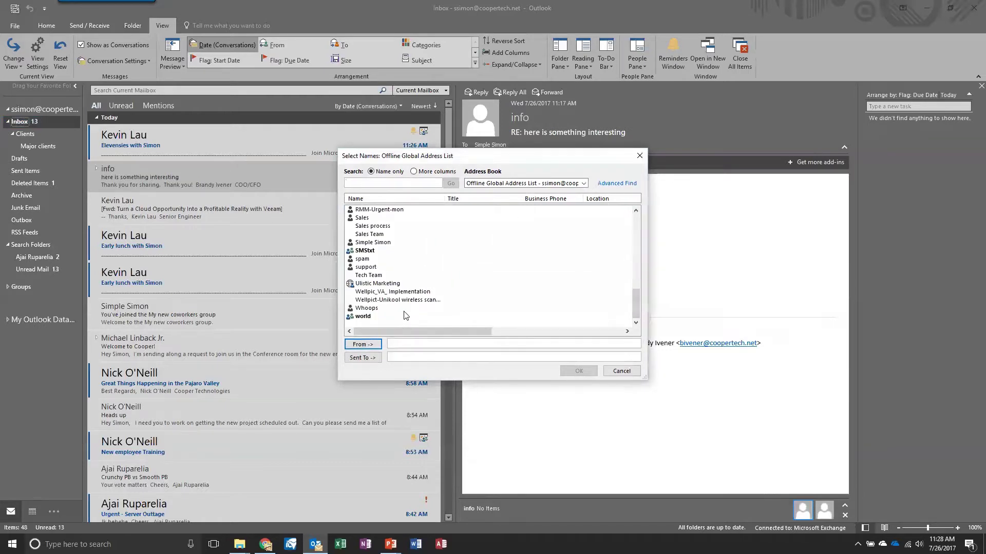
scroll(404, 316, "up", 3)
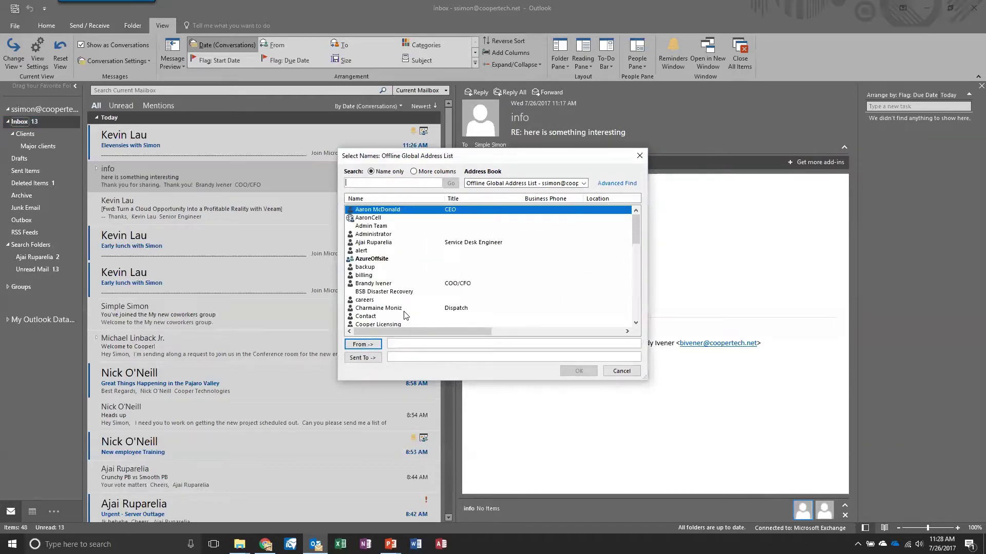
scroll(404, 315, "down", 3)
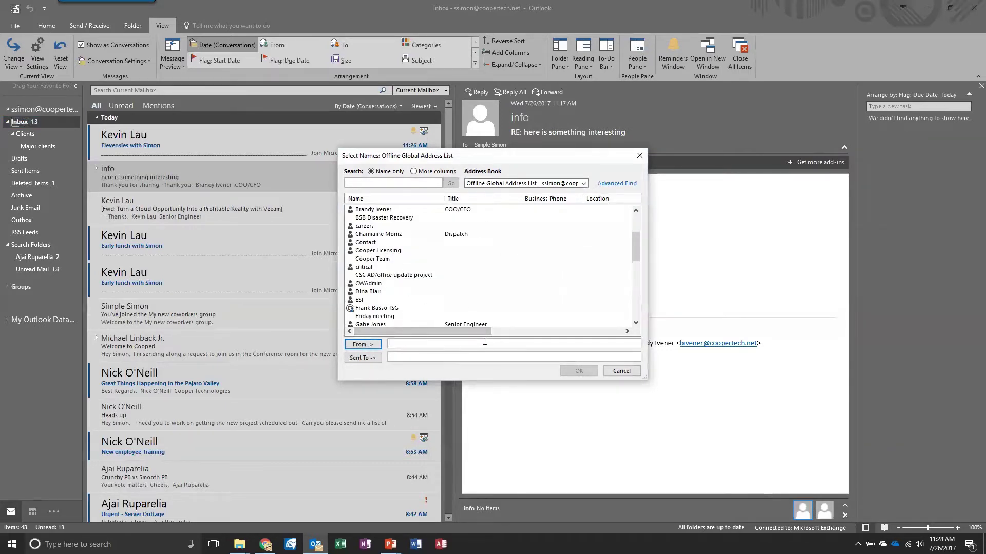
type("kevin")
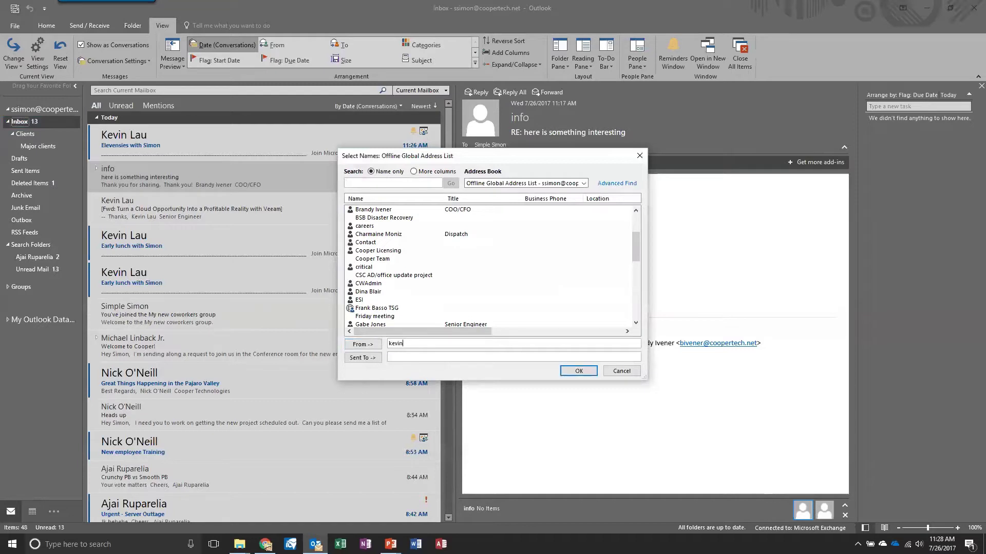
key("Return")
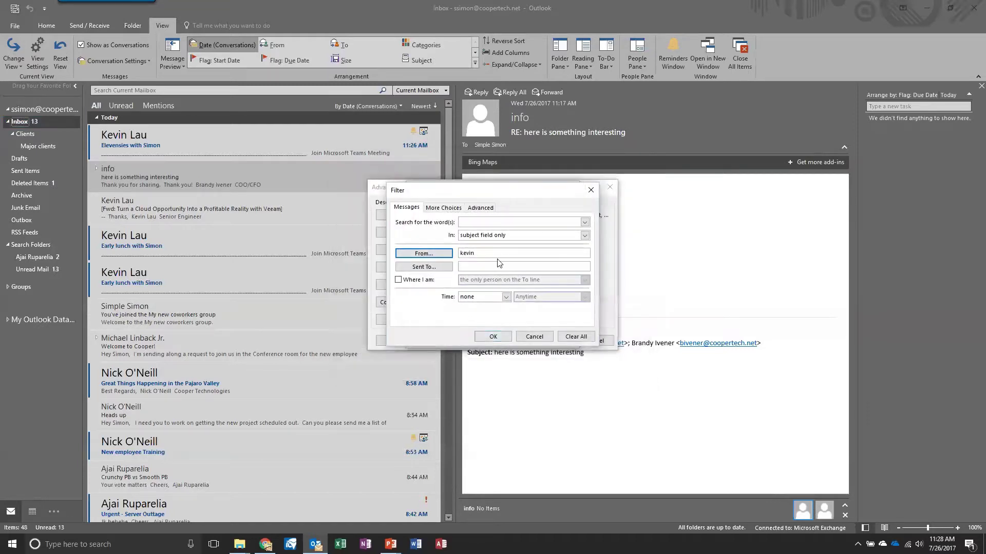
Step: Replace the entry with the sender's e-mail address and save the rule's condition
left_click(423, 253)
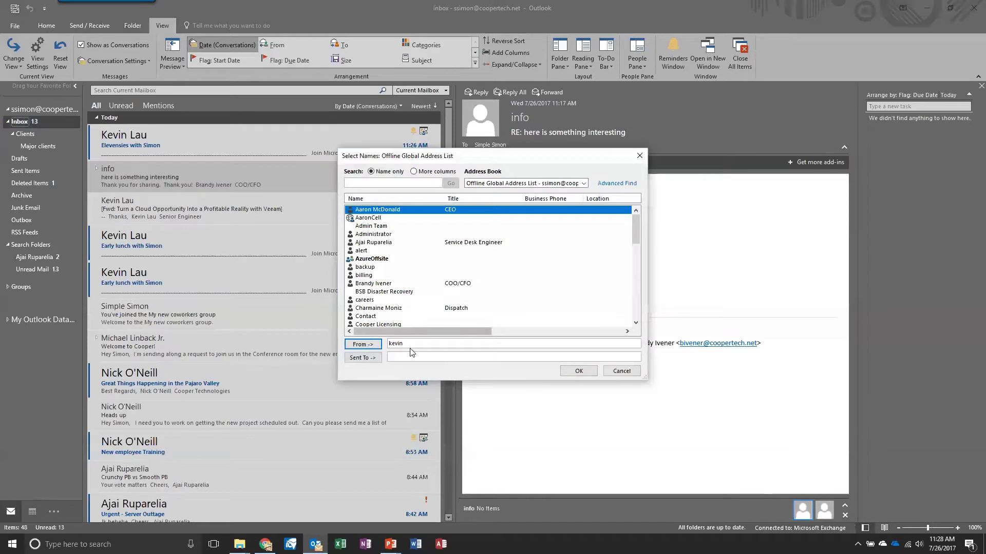
left_click_drag(412, 343, 389, 349)
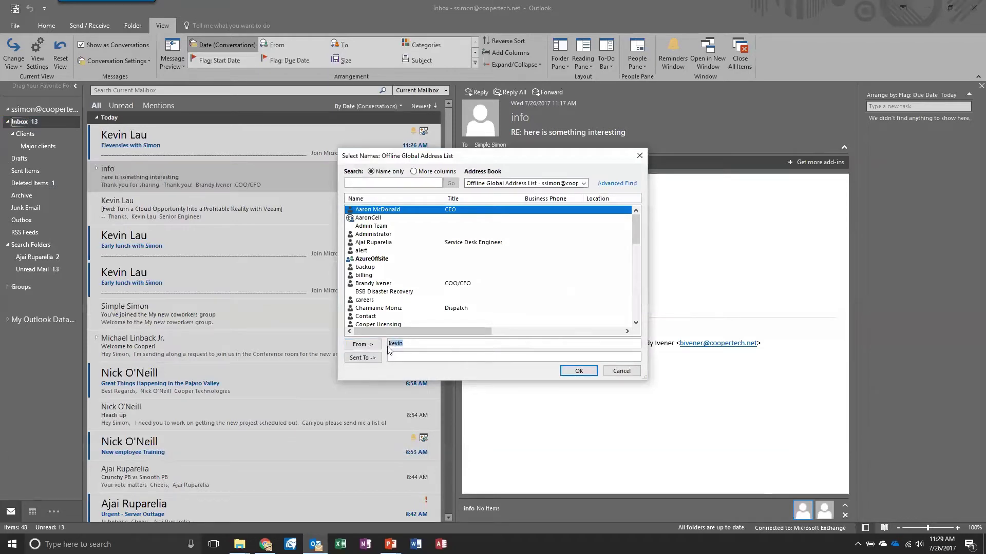
left_click(569, 371)
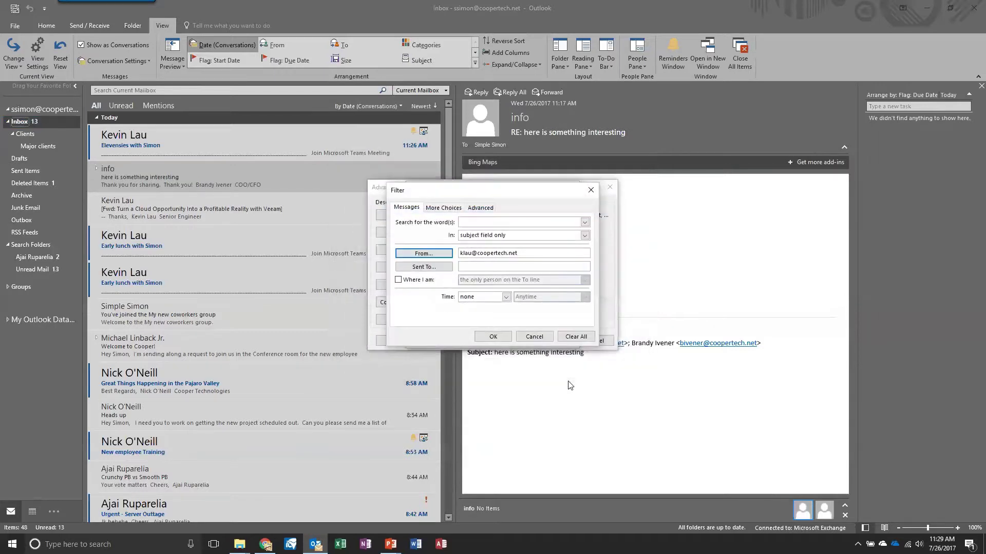
left_click(484, 338)
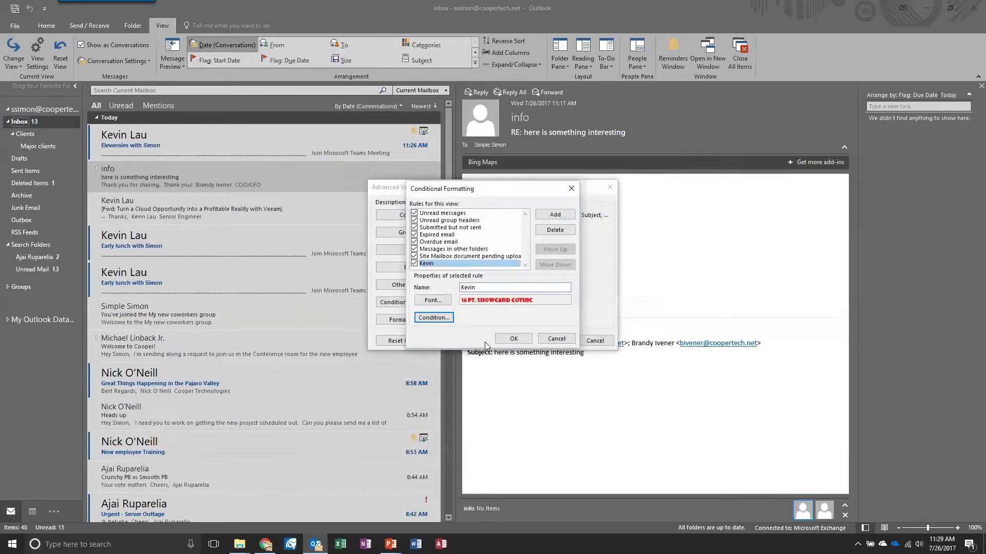
left_click(511, 340)
Step: Apply the inbox view settings, then open the New employee Training invitation and browse nearby messages
left_click(548, 340)
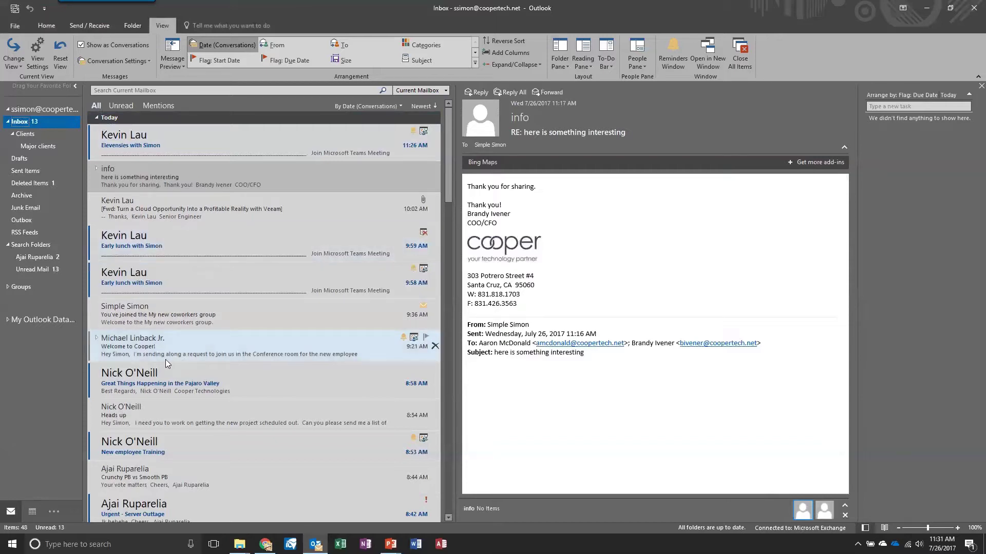
scroll(156, 343, "down", 1)
scroll(160, 358, "down", 3)
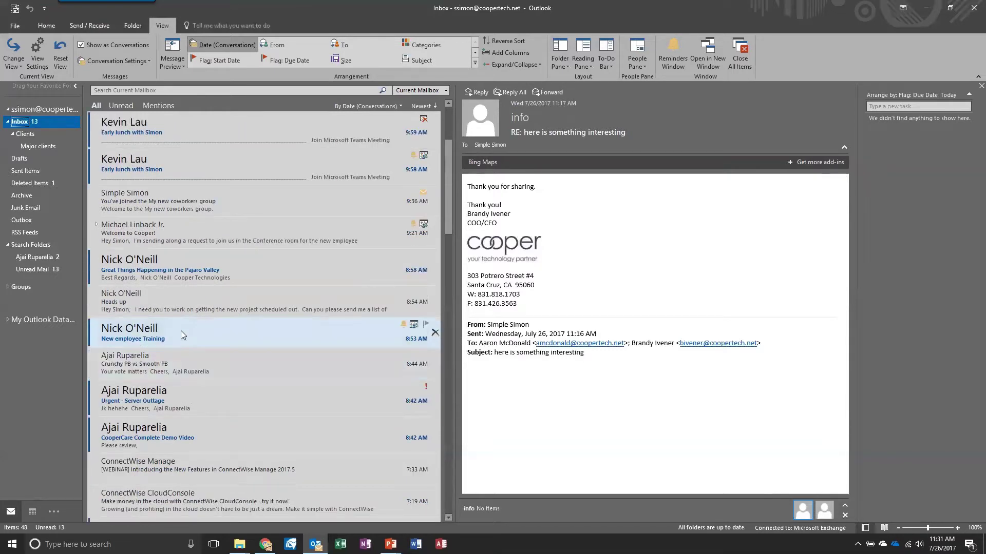
left_click(186, 325)
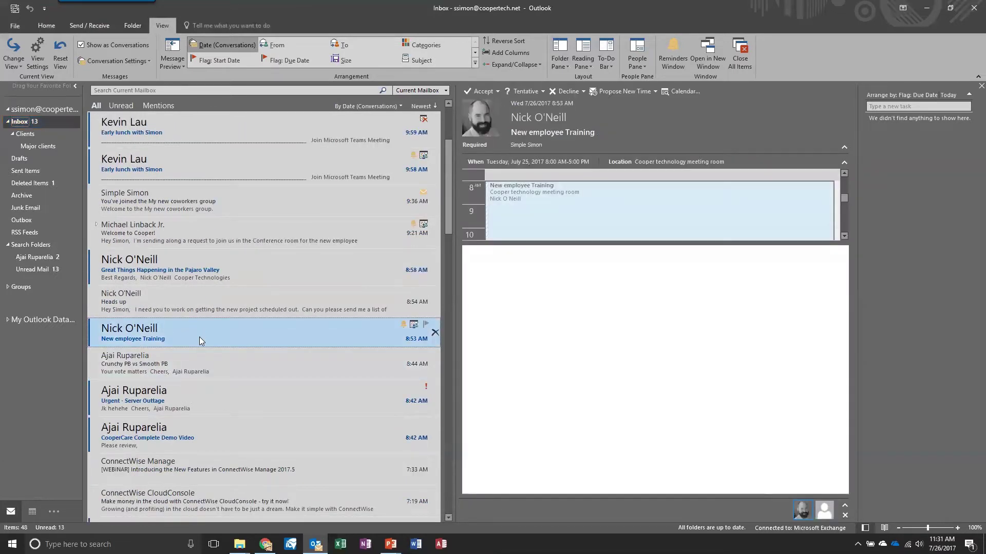
scroll(199, 338, "down", 6)
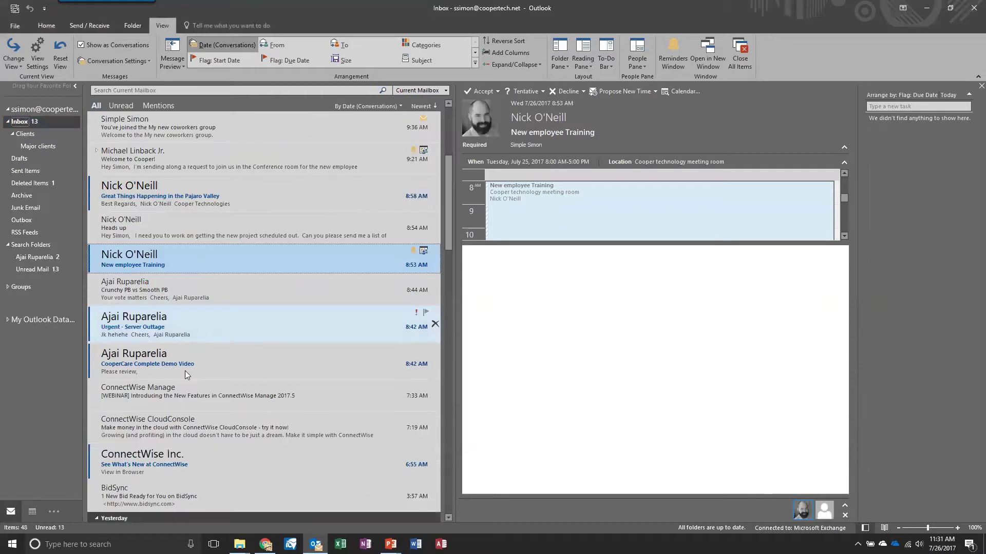
scroll(205, 329, "up", 6)
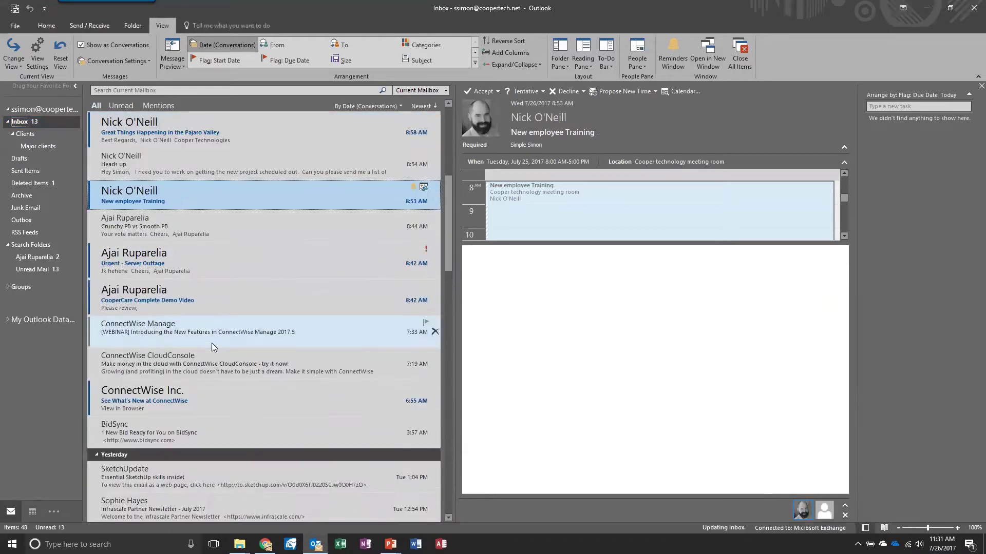
scroll(218, 340, "up", 4)
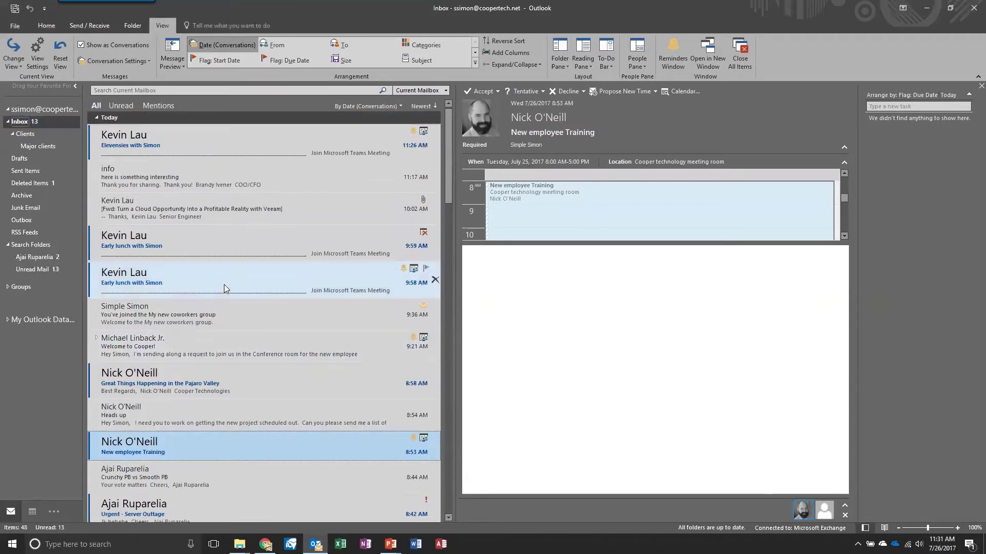
Step: Switch from Mail to the To-Do task list
left_click(53, 511)
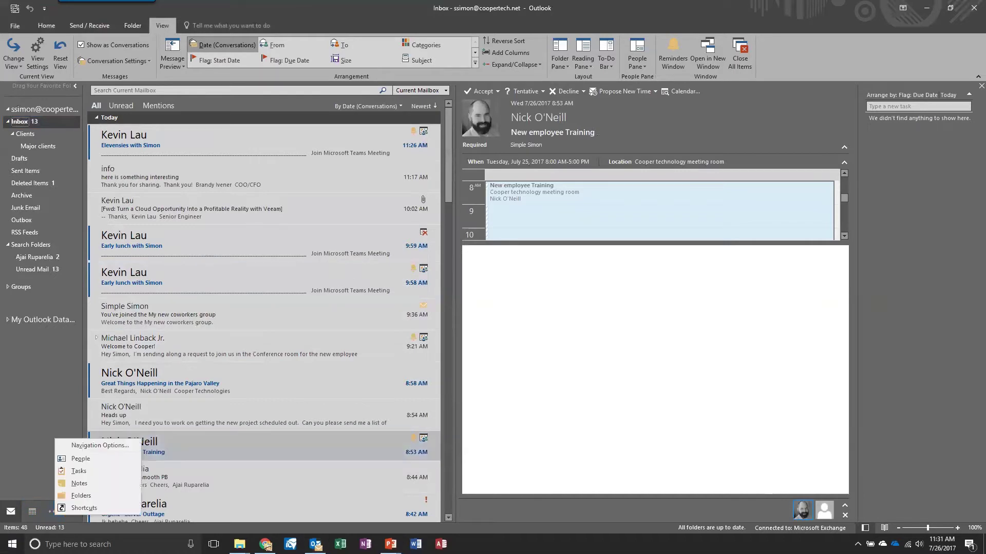
key("Escape")
key("ctrl+4")
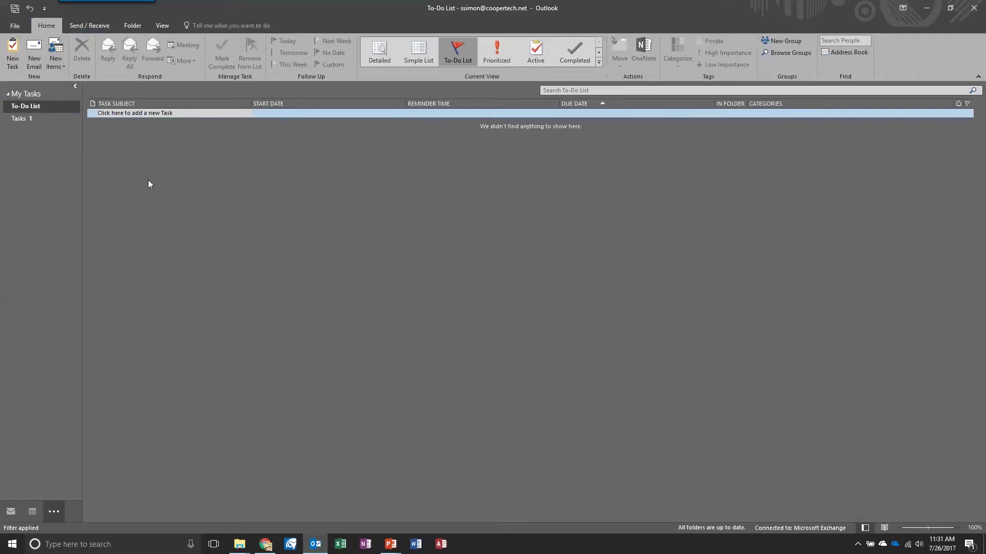
Step: Create an 'Outlook webinar' task starting today, 7/26/2017, and save it
left_click(11, 56)
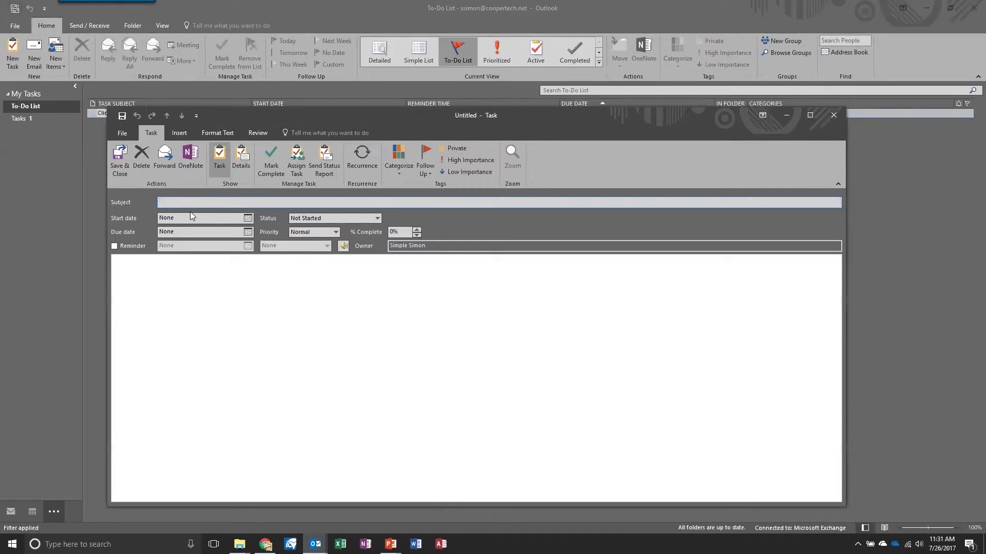
type("Outlook webinar")
left_click(248, 217)
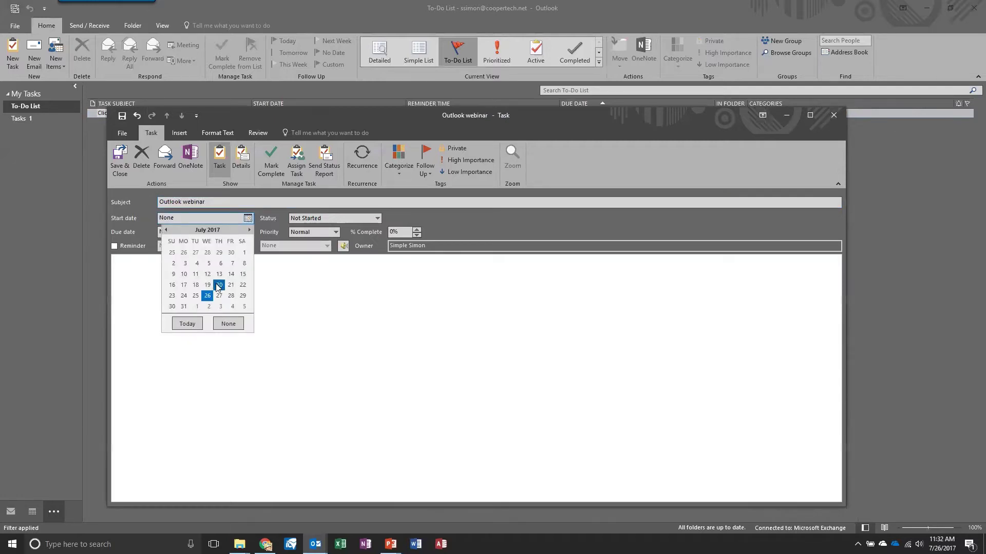
left_click(207, 296)
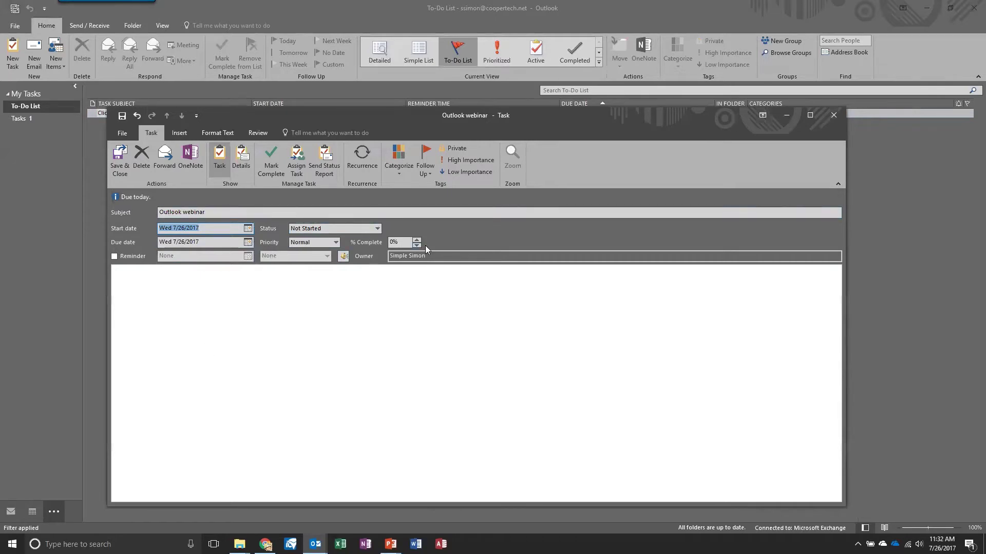
left_click(121, 154)
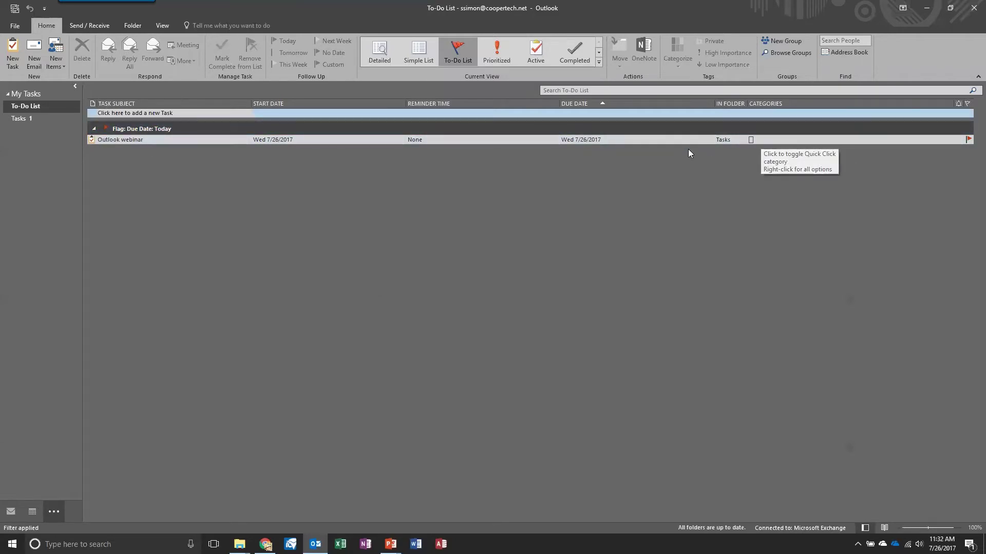
Step: Mark the Outlook webinar task complete and go back to the Inbox
right_click(103, 140)
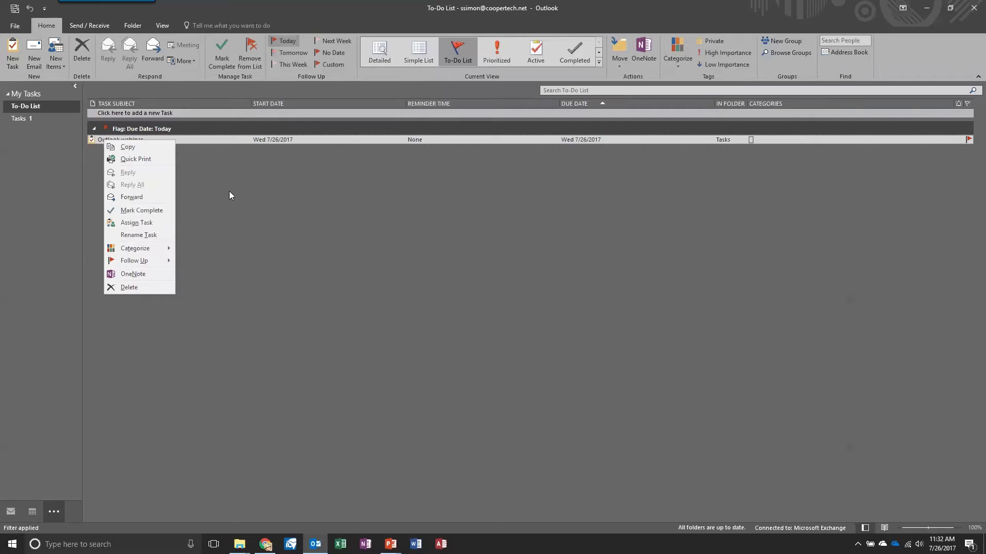
left_click(150, 211)
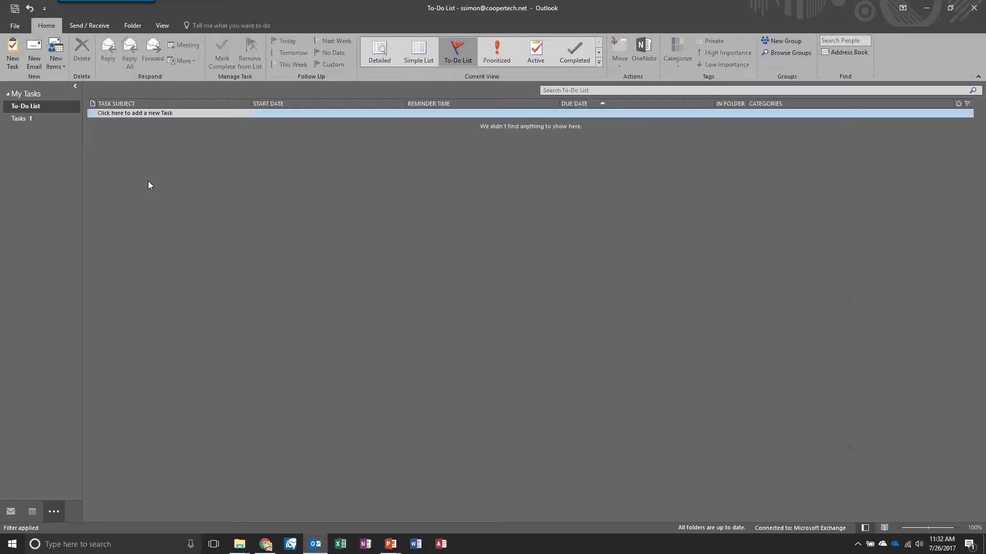
left_click(163, 26)
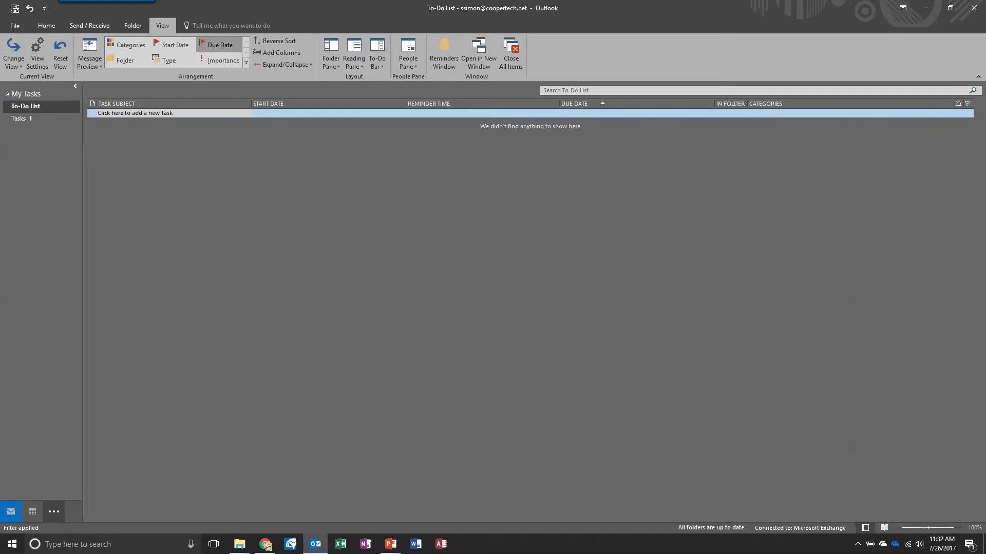
left_click(11, 511)
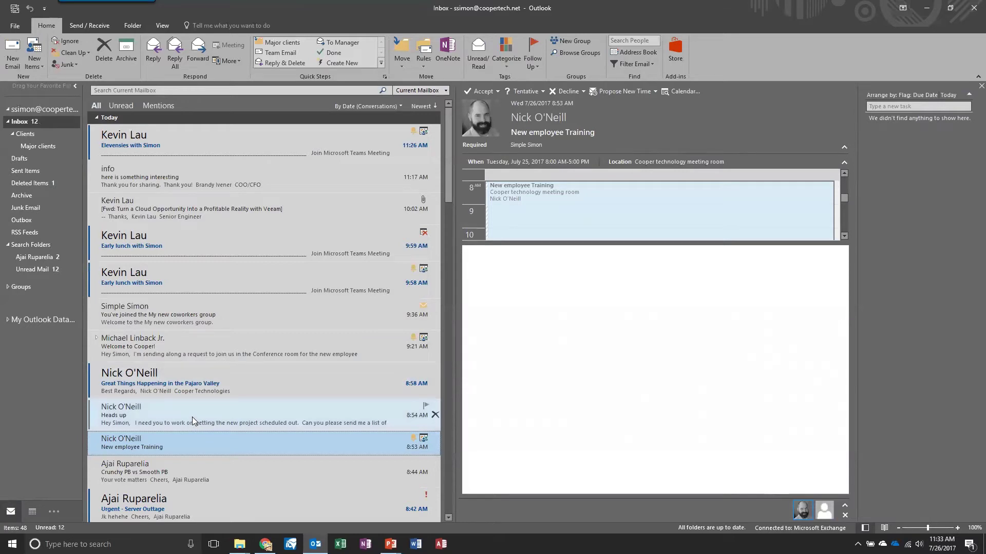
Step: Flag the Heads up email's detected action items for follow-up using the Action Items add-in
left_click(192, 416)
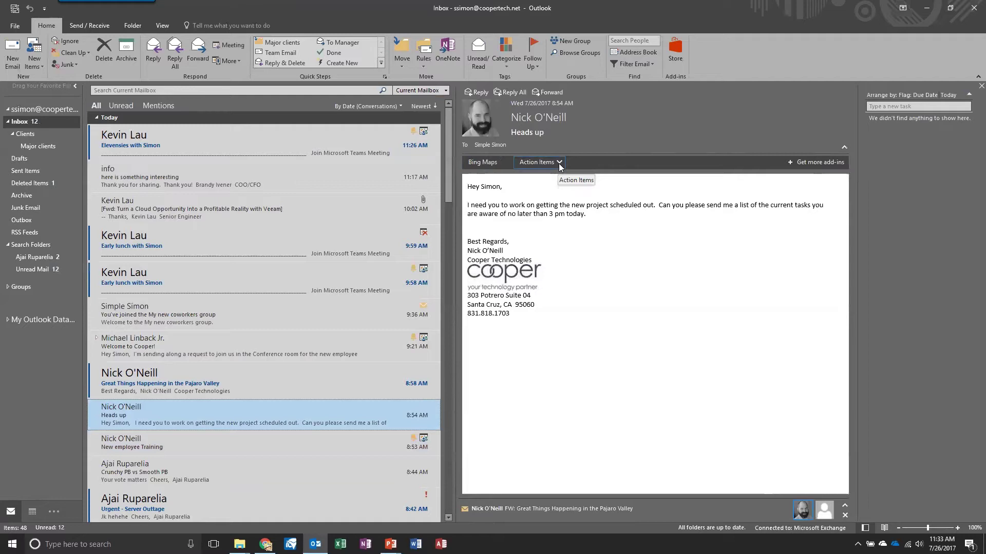
left_click(558, 163)
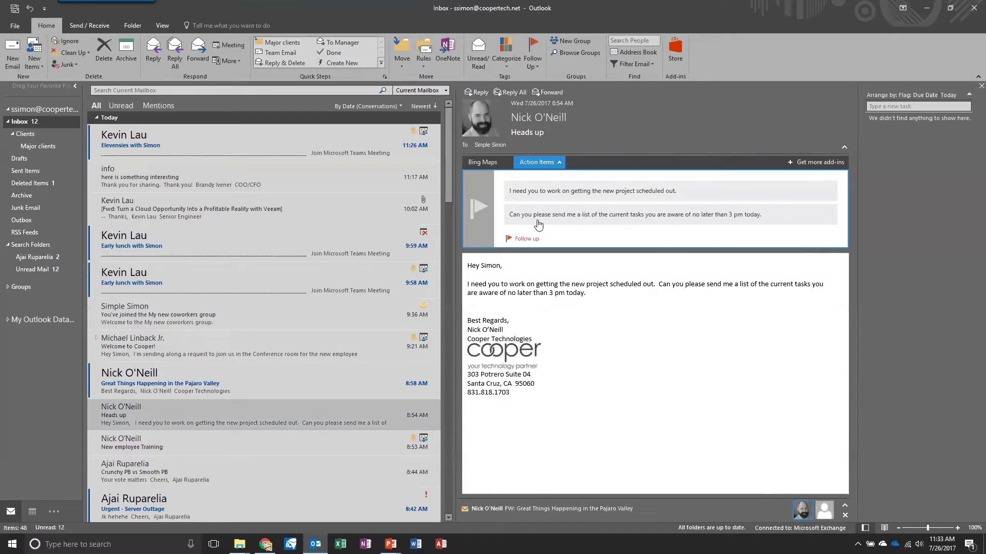
left_click(527, 239)
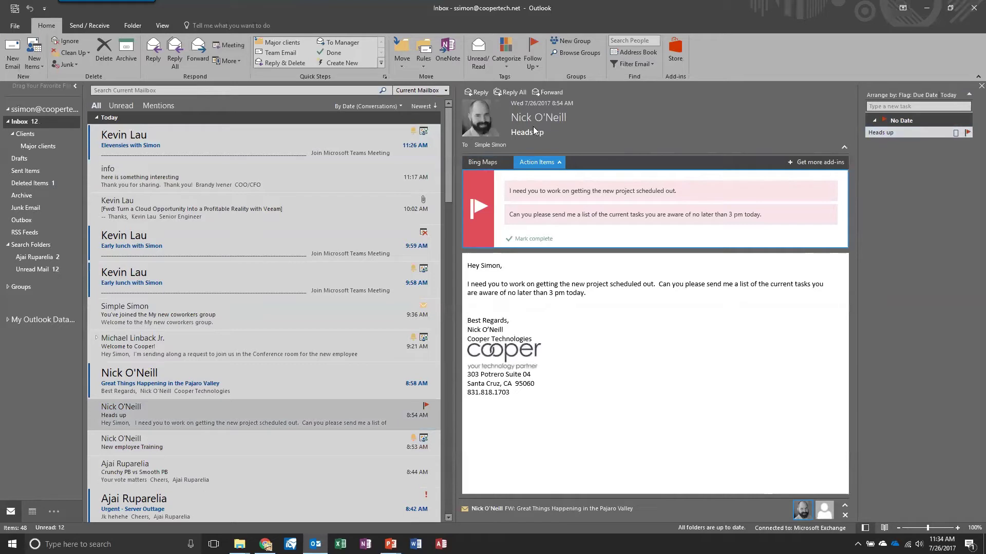
left_click(161, 27)
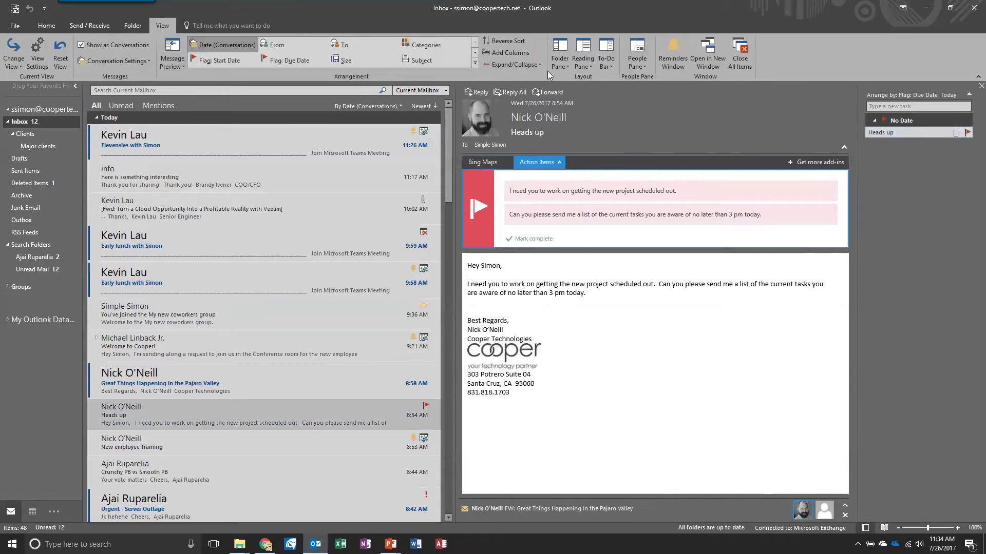
Step: Show Tasks in the To-Do Bar and select the Heads up task there
left_click(606, 61)
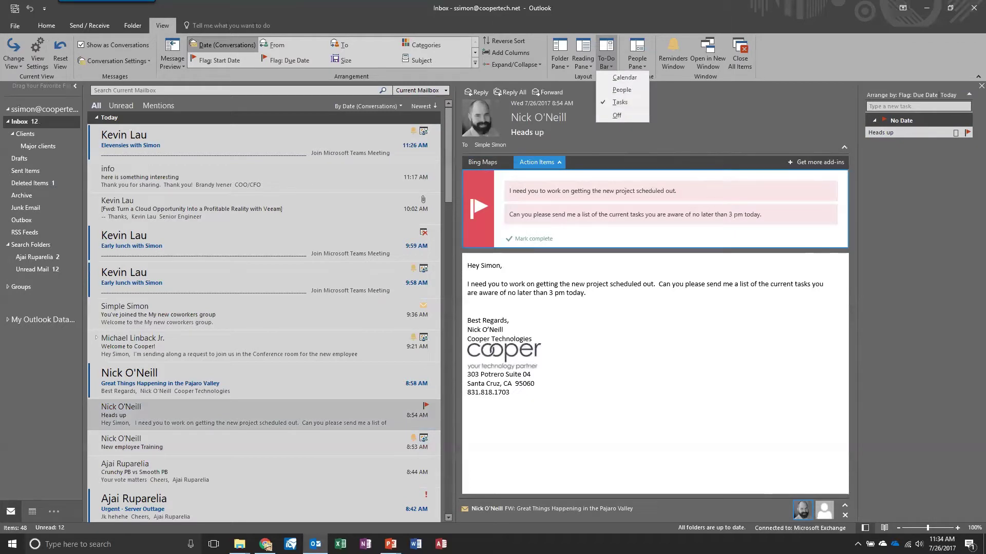
left_click(631, 101)
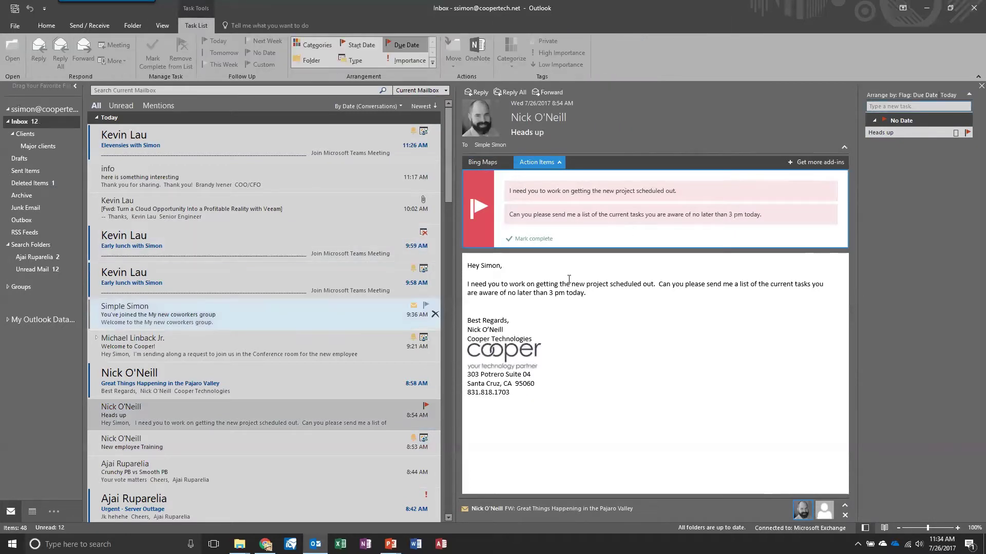
left_click(908, 132)
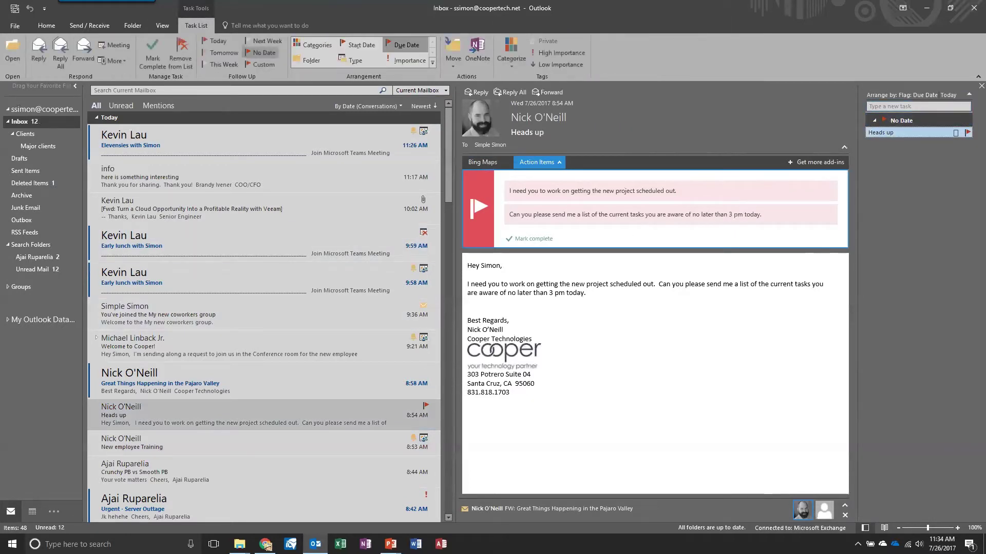
left_click(265, 545)
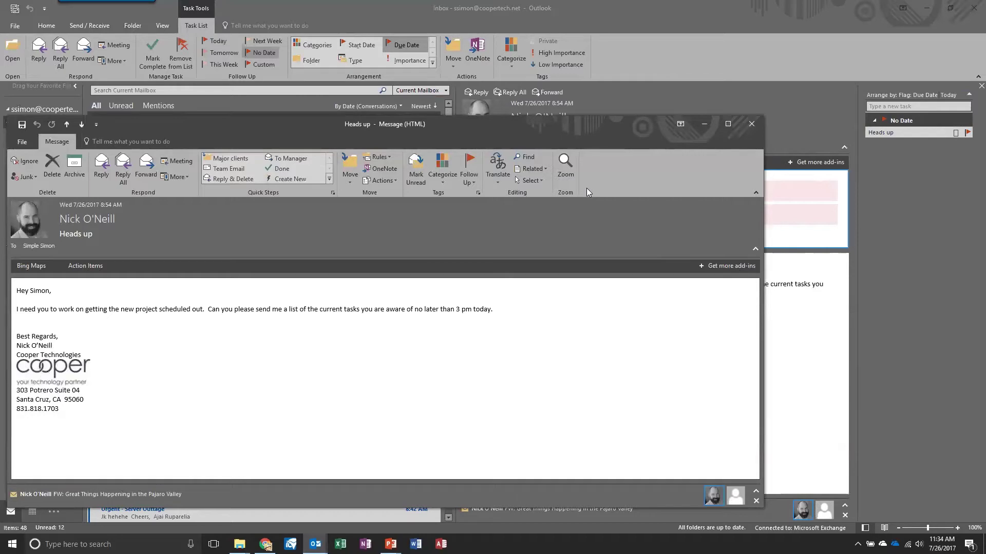
left_click(751, 124)
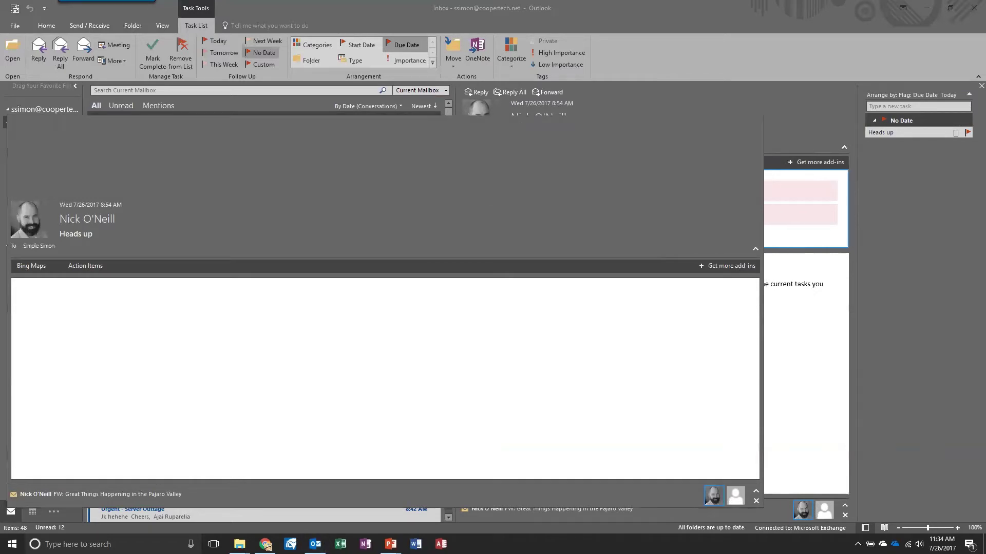
Step: Assign the Heads up task the Important messages category
right_click(878, 133)
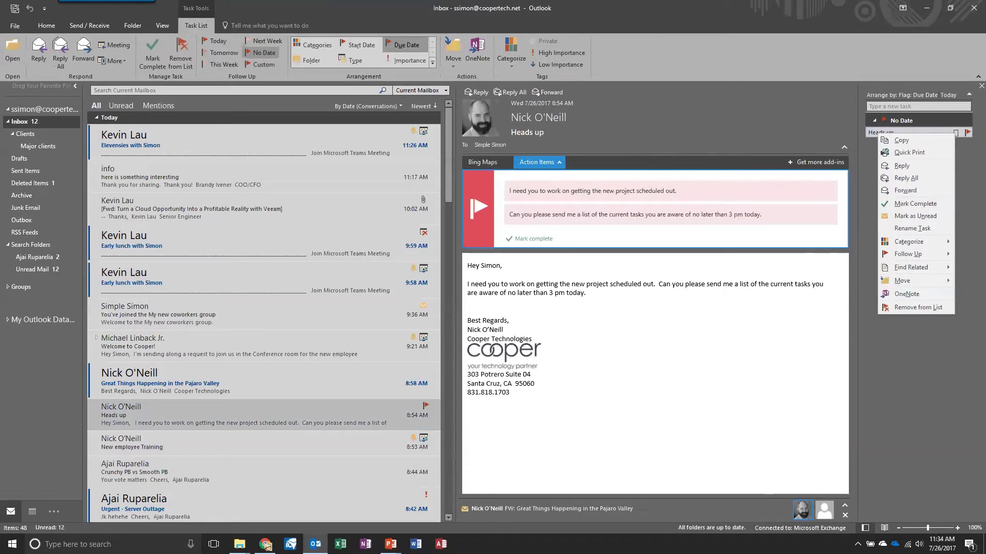
mouse_move(909, 242)
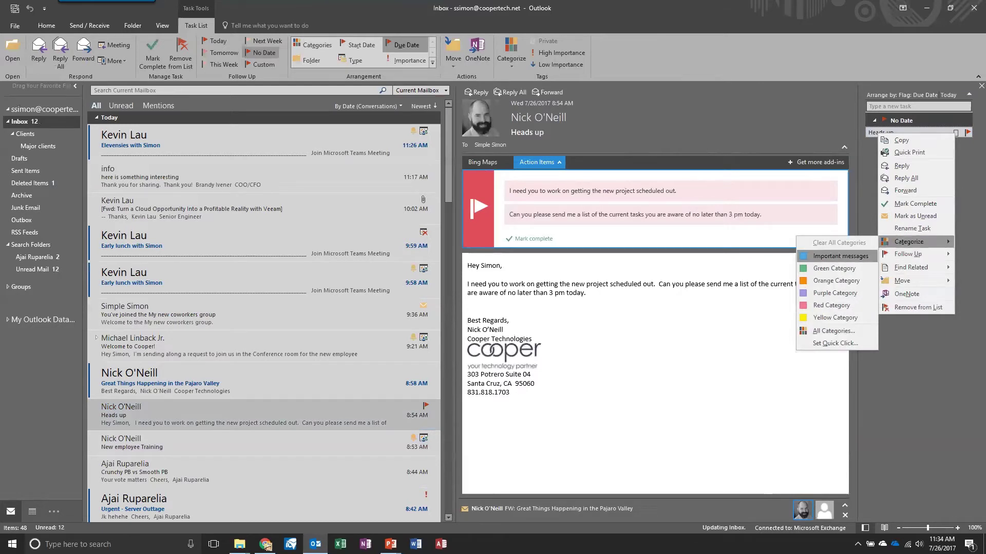
left_click(840, 256)
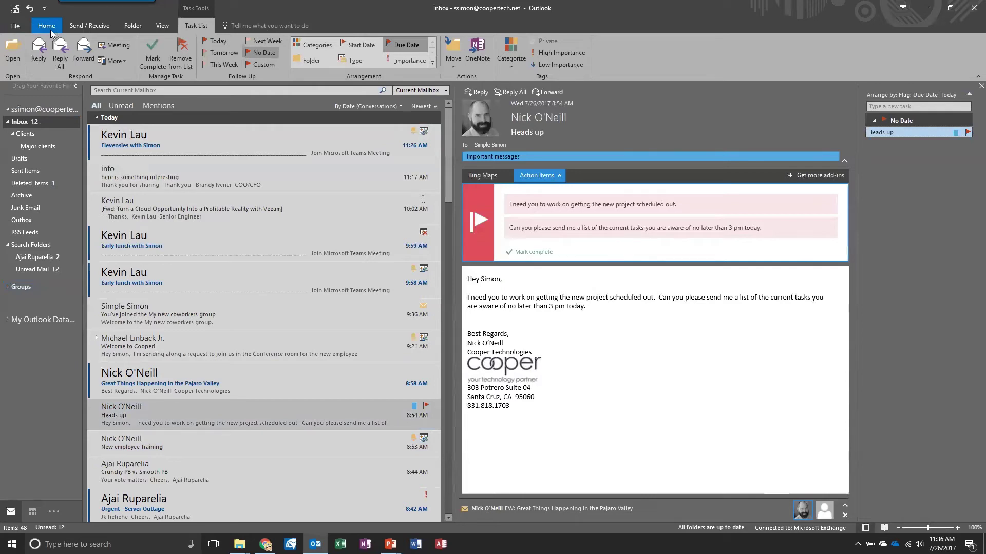
Step: In Outlook Options > General, change the Office Theme from Dark Gray to White
left_click(18, 28)
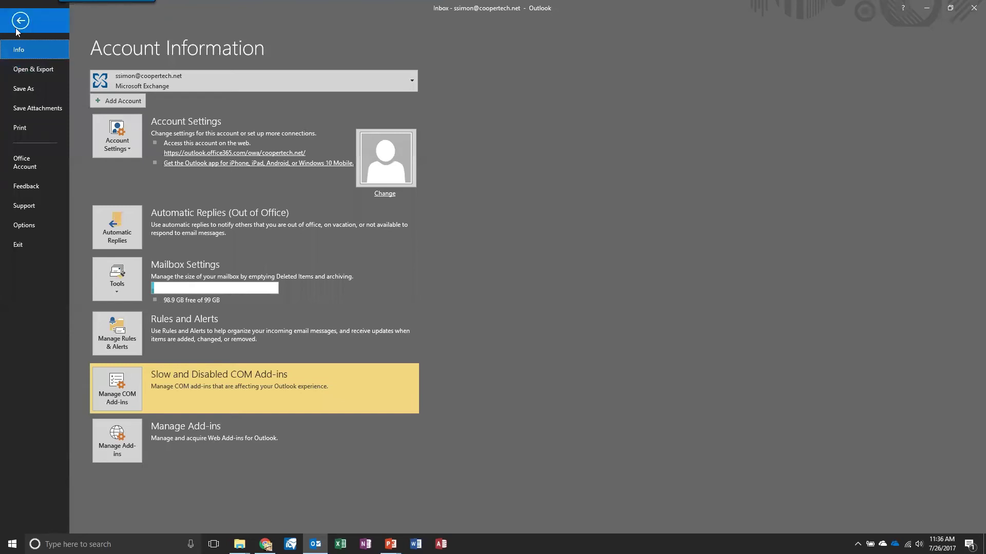
left_click(27, 223)
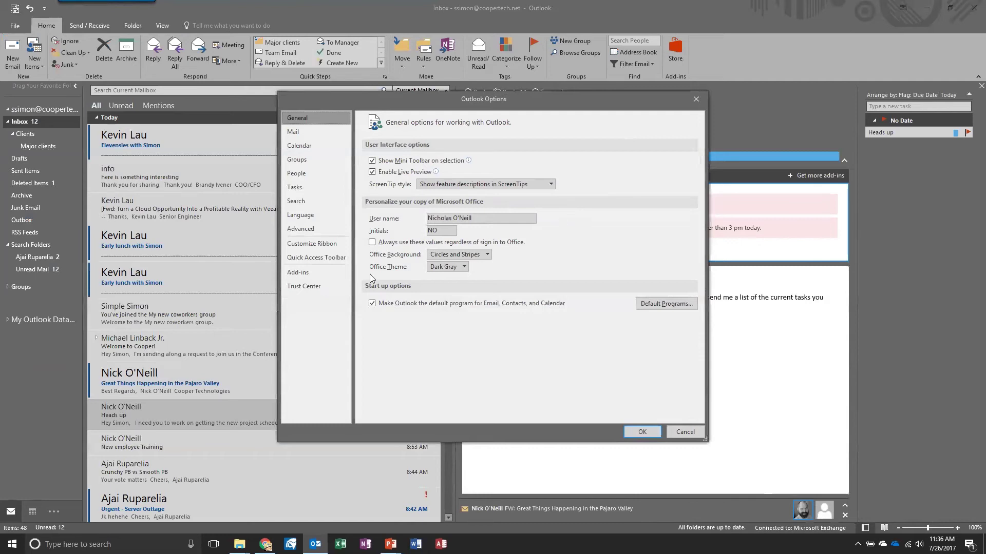
left_click(455, 267)
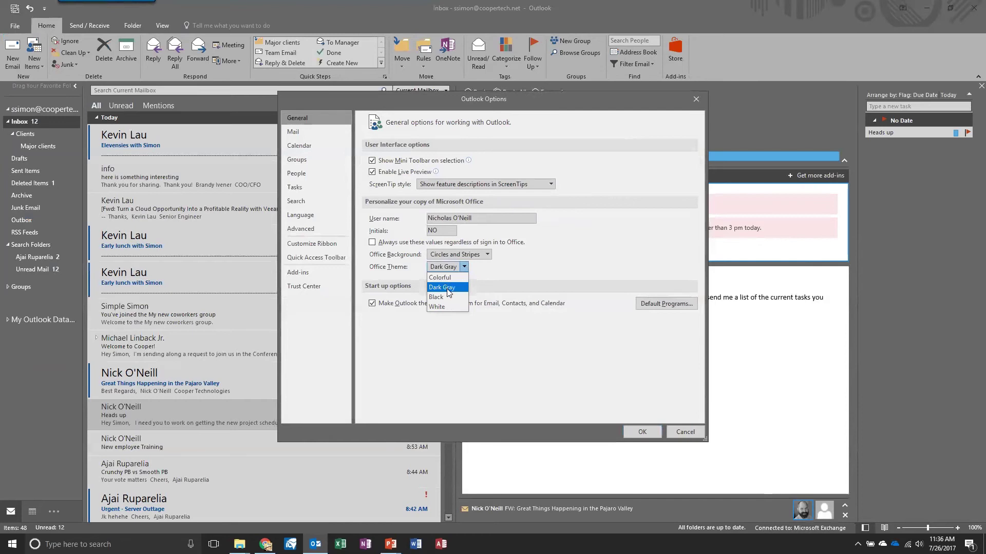
left_click(445, 306)
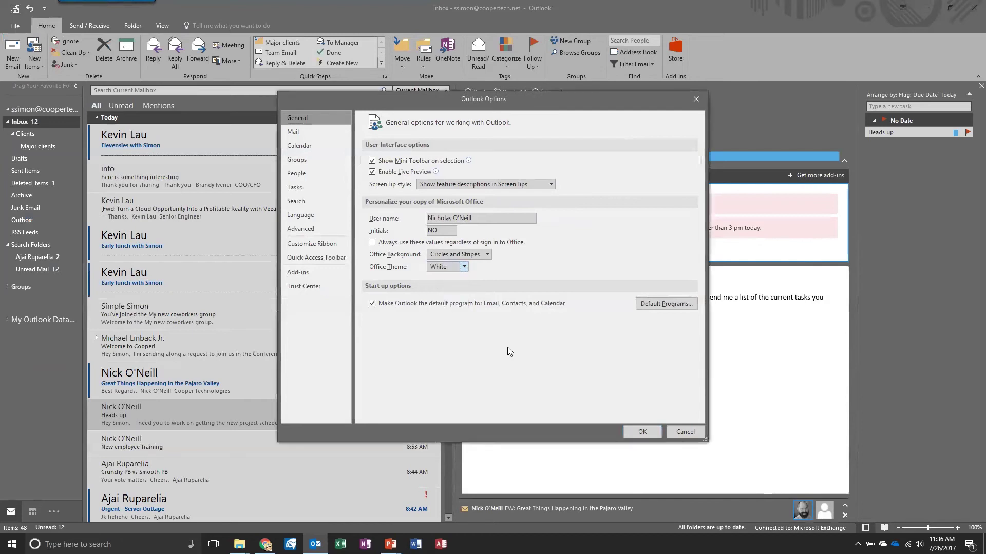
left_click(642, 432)
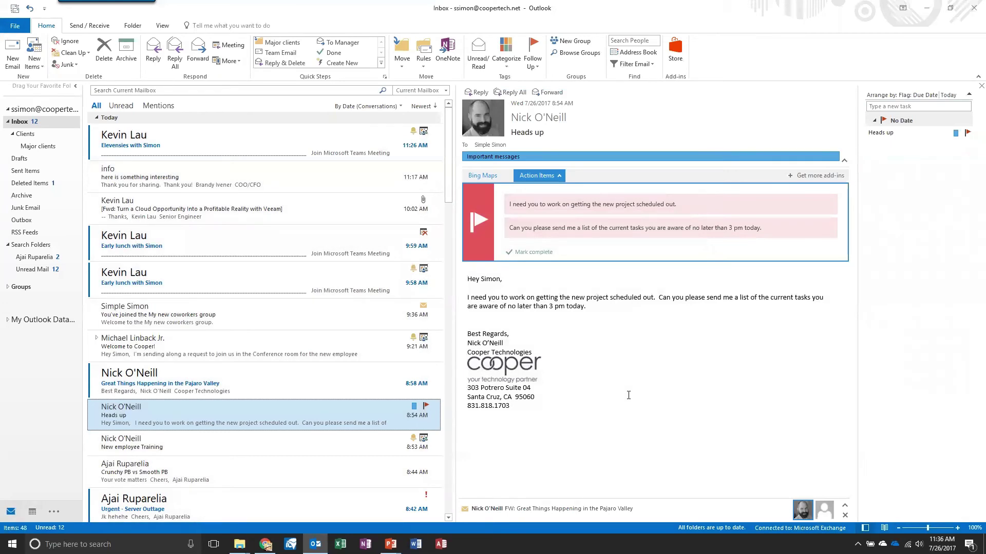
Step: In Outlook Options > General, switch the Office Theme from White to Black
left_click(16, 27)
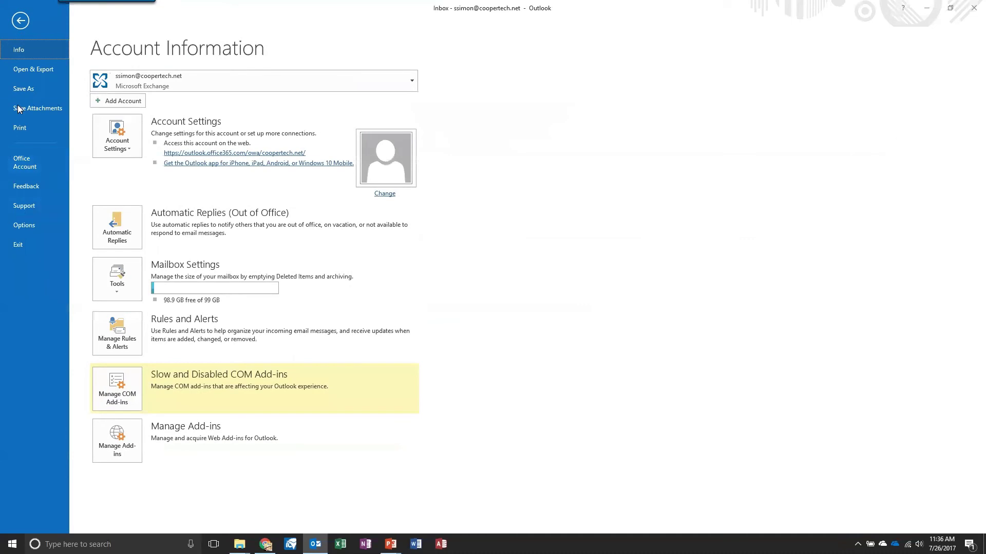
left_click(24, 225)
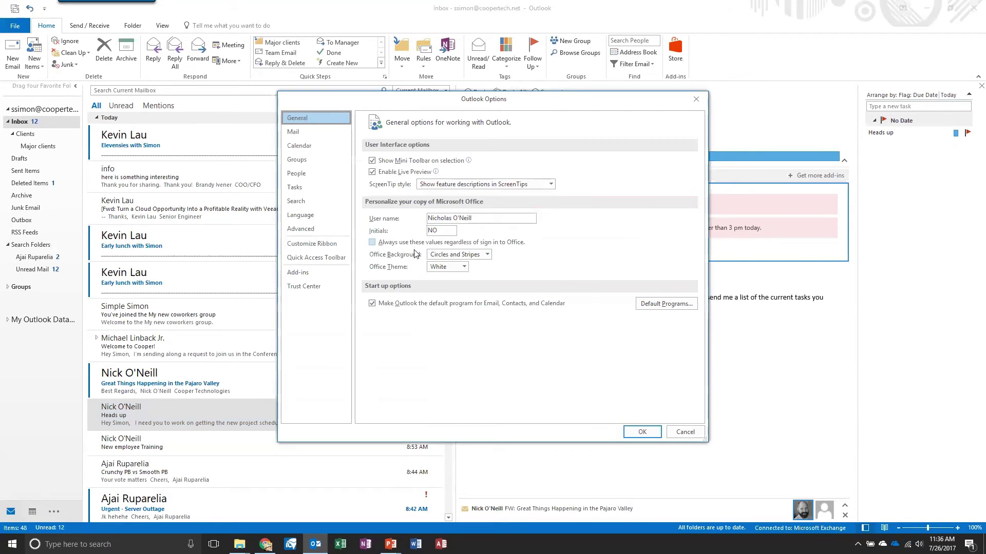
left_click(463, 267)
left_click(435, 297)
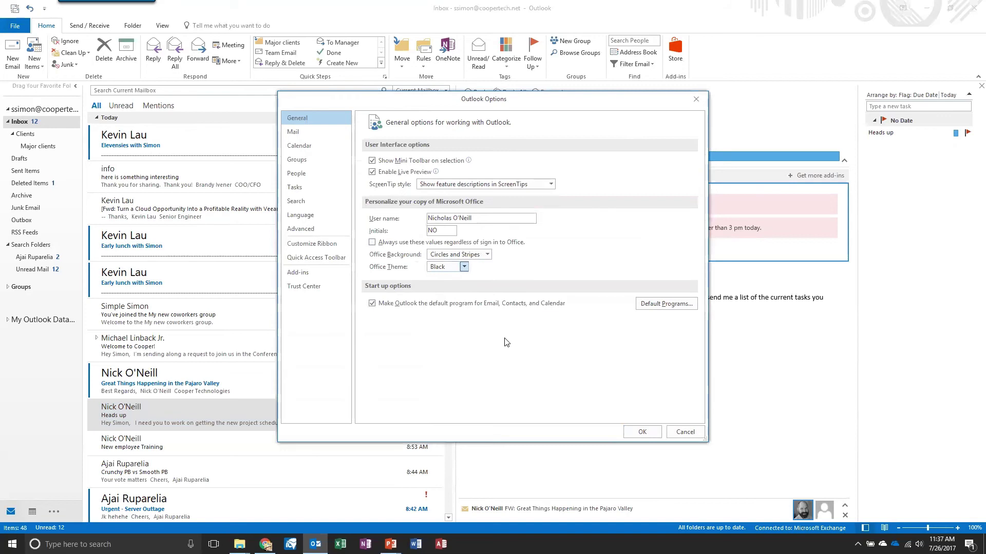
left_click(641, 433)
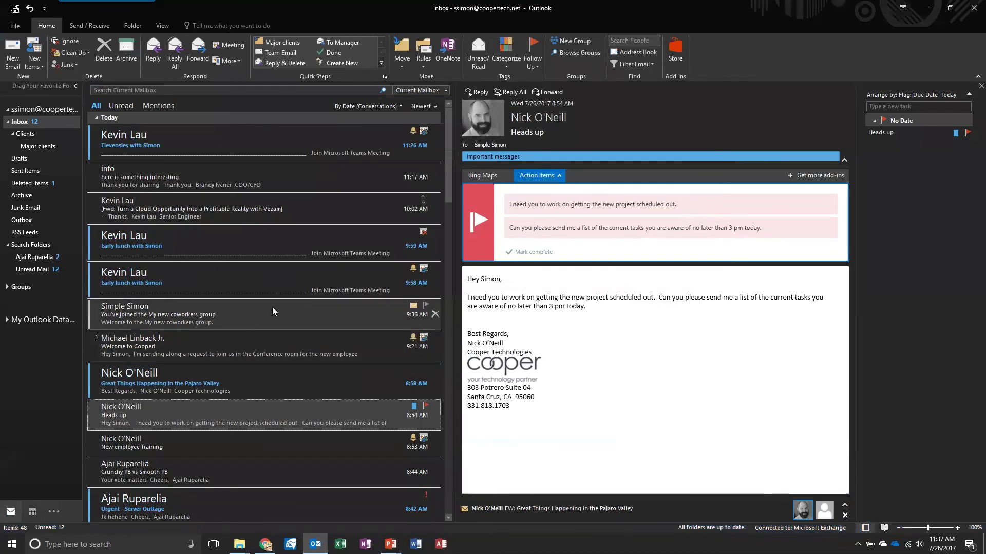
Step: Set the Office Theme to Colorful, then switch to PowerPoint's 'Outlook Webinar' title slide
left_click(16, 27)
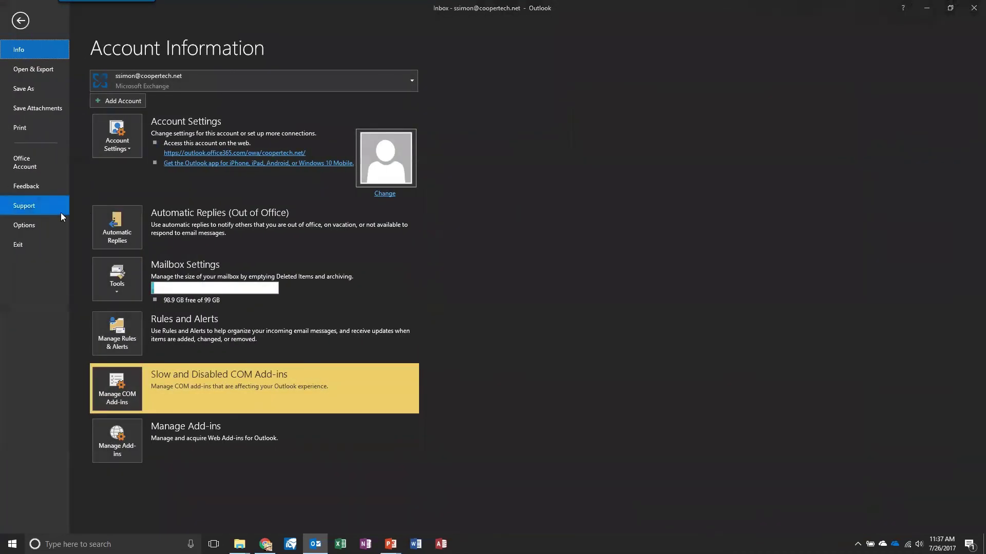
left_click(24, 226)
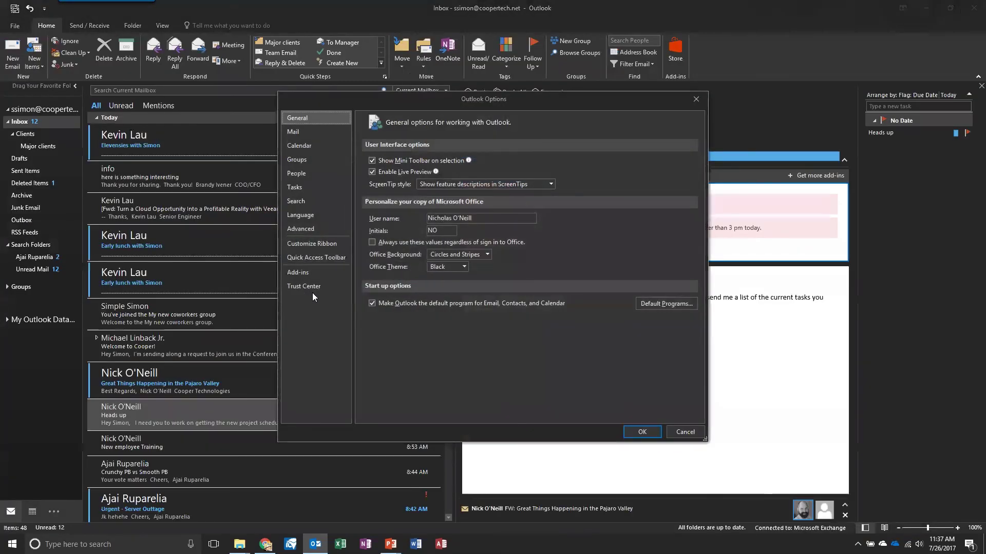
left_click(464, 266)
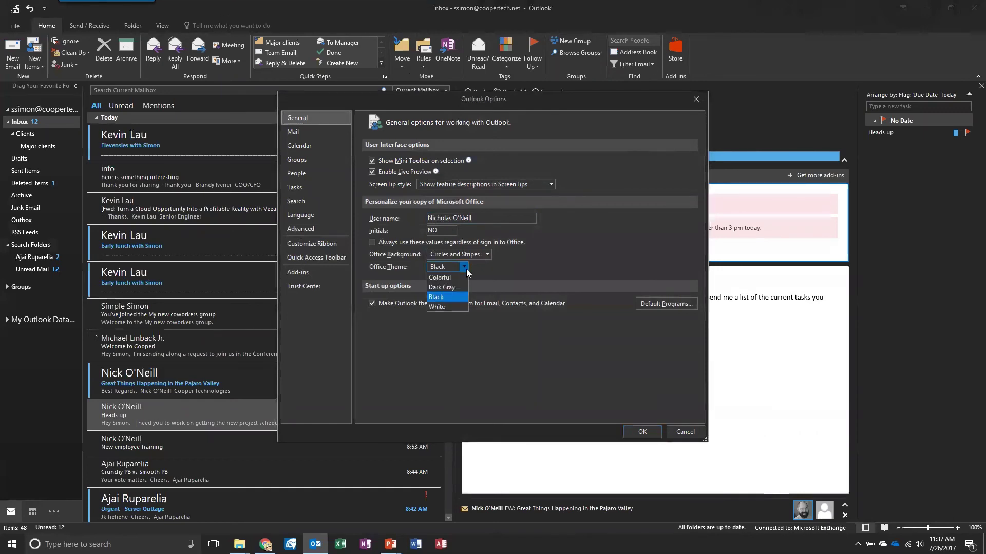
left_click(448, 287)
left_click(464, 266)
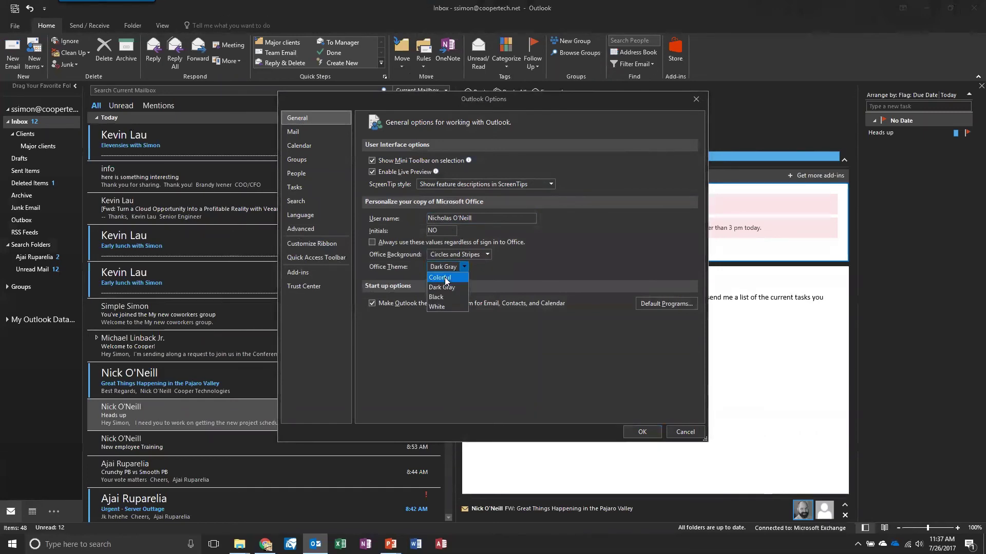
left_click(446, 277)
left_click(642, 432)
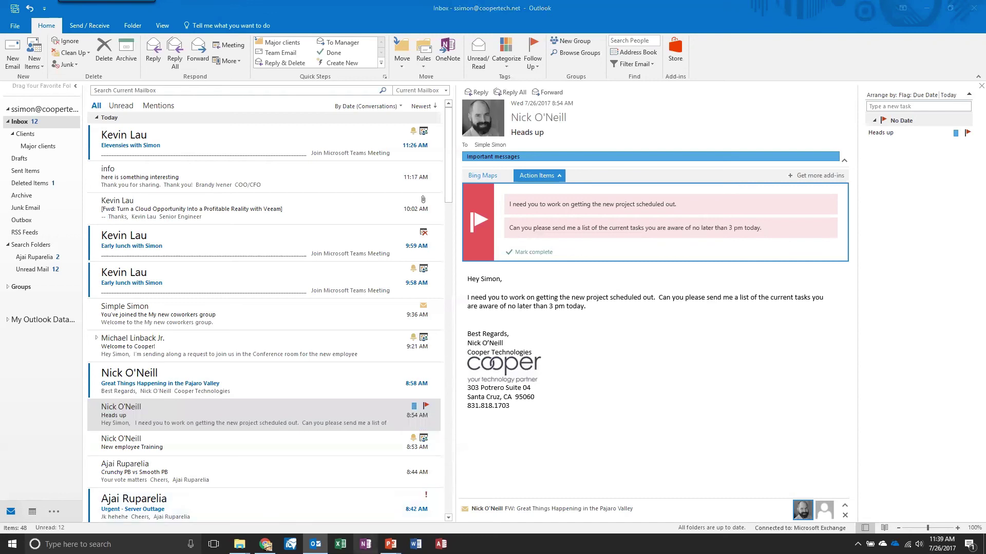
left_click(366, 544)
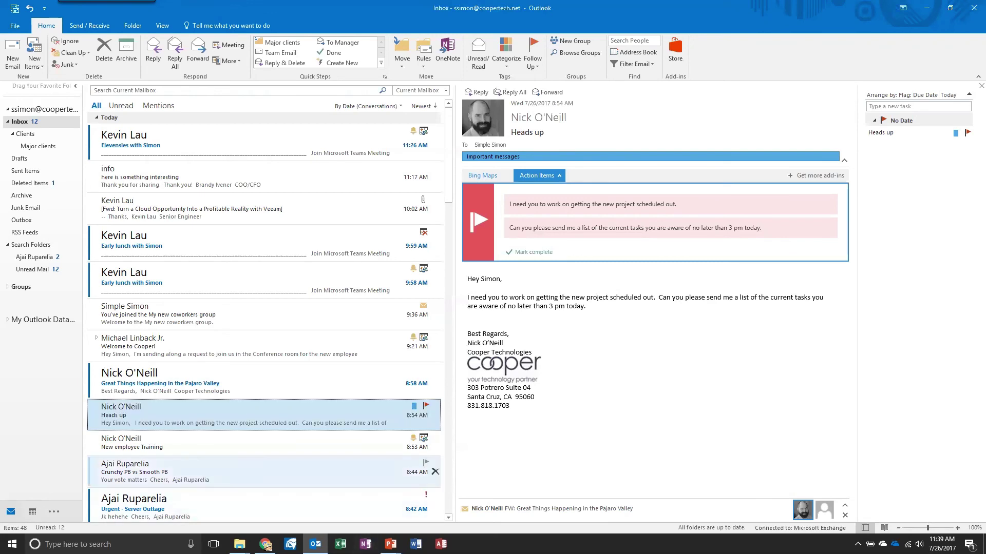
key("alt+Tab")
key("alt+Tab")
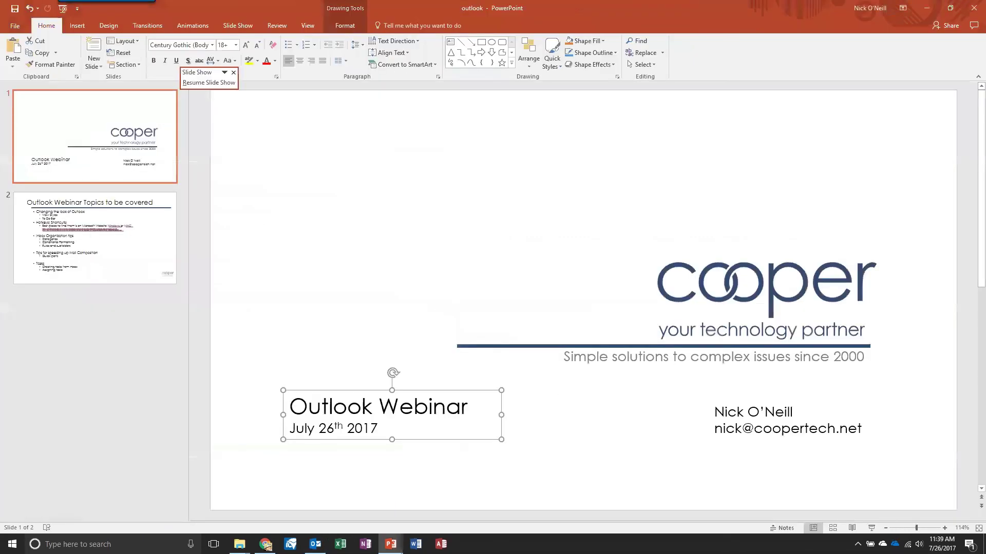